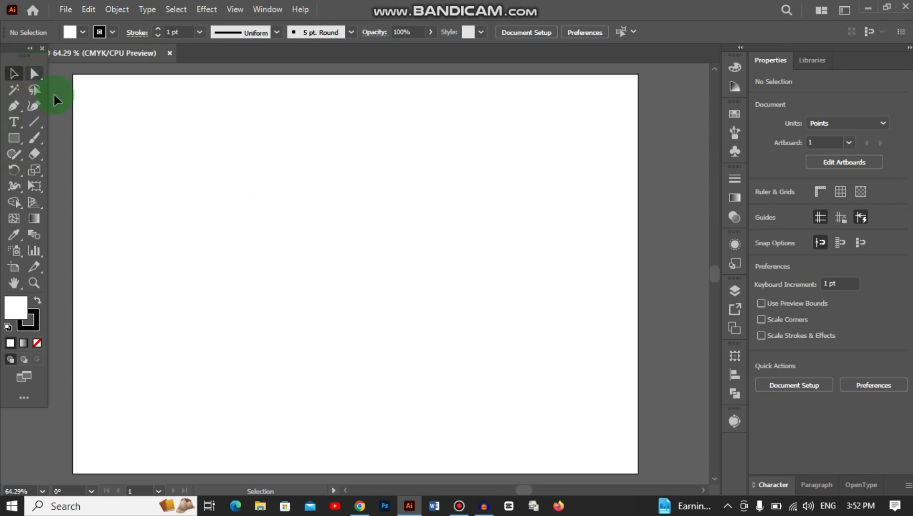
Step: Paint a test dot and stroke with the Paintbrush, undo them, and return to the Pen tool
{"action": "left_click", "coordinate": [11, 111]}
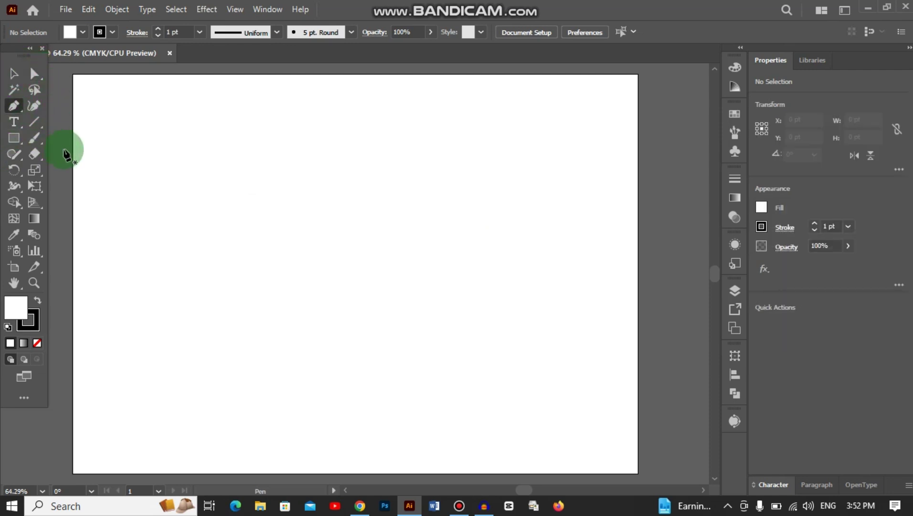
{"action": "left_click", "coordinate": [34, 139]}
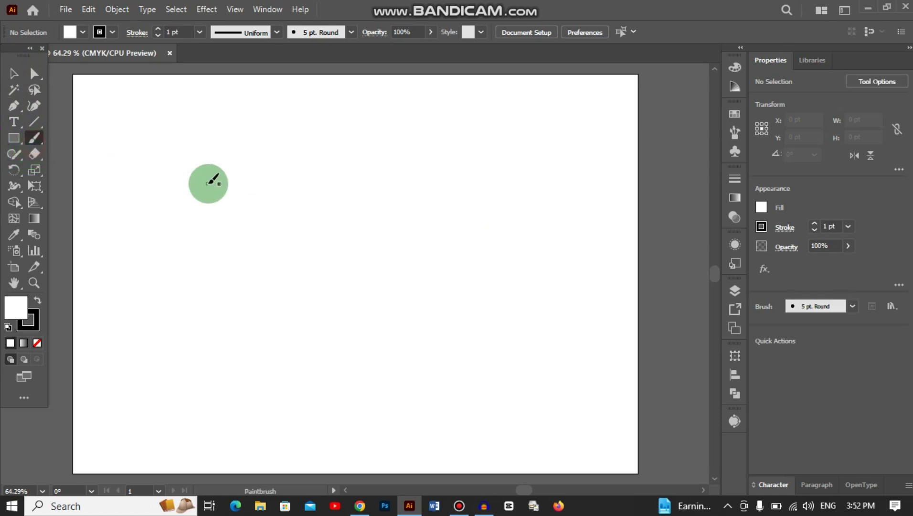
{"action": "left_click", "coordinate": [208, 182]}
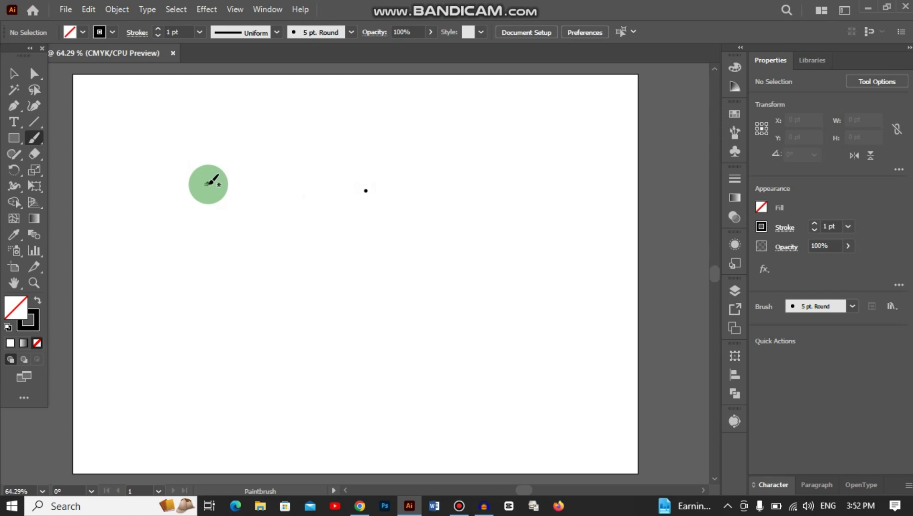
{"action": "mouse_move", "coordinate": [209, 183]}
{"action": "left_mouse_down"}
{"action": "mouse_move", "coordinate": [362, 205]}
{"action": "mouse_move", "coordinate": [363, 190]}
{"action": "left_mouse_up"}
{"action": "key", "text": "ctrl"}
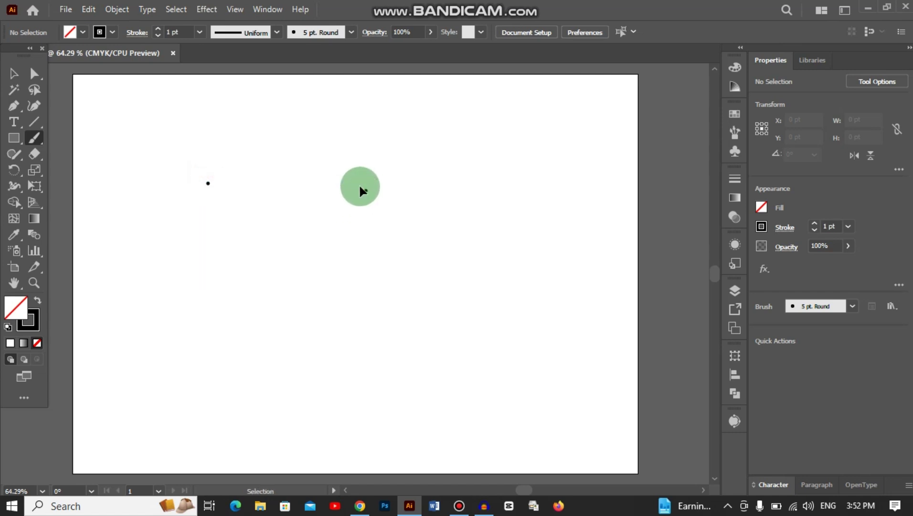
{"action": "key", "text": "ctrl+z"}
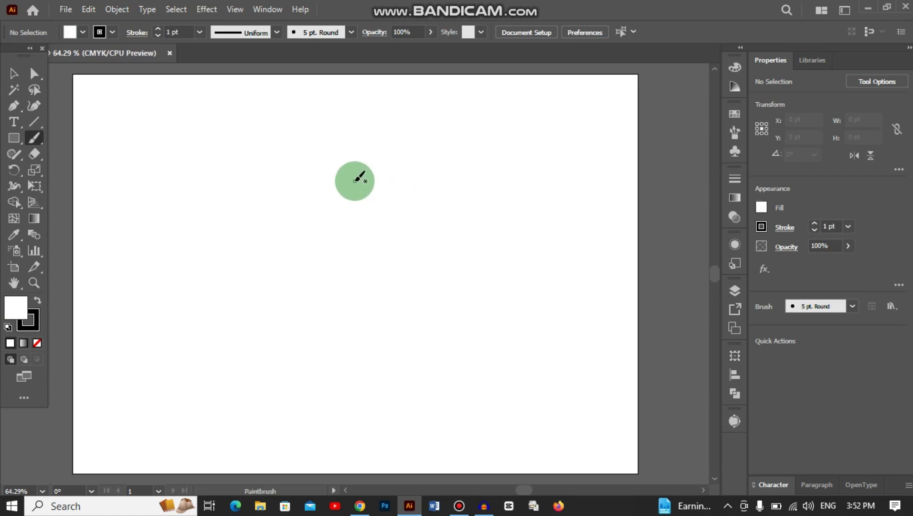
{"action": "left_click", "coordinate": [15, 108]}
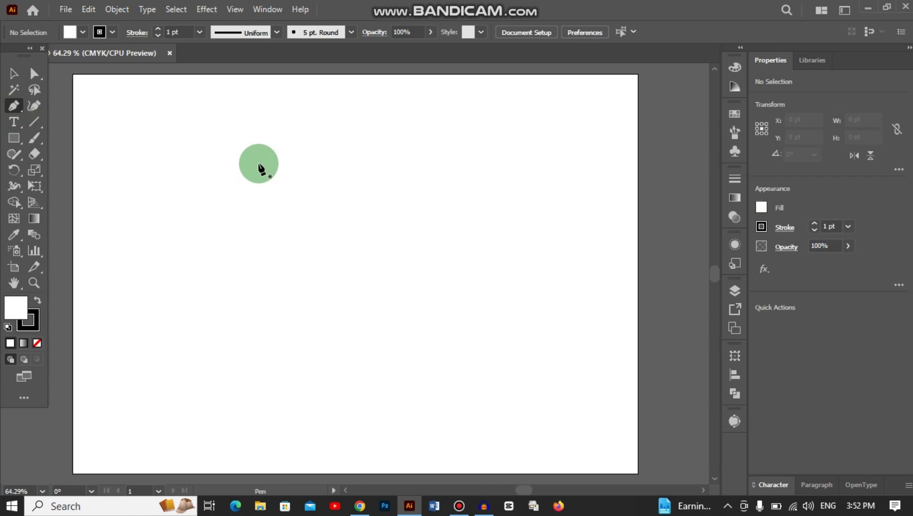
Step: Draw a closed four-corner trapezoid for the shirt body, wide on top, then select it
{"action": "left_click", "coordinate": [206, 188]}
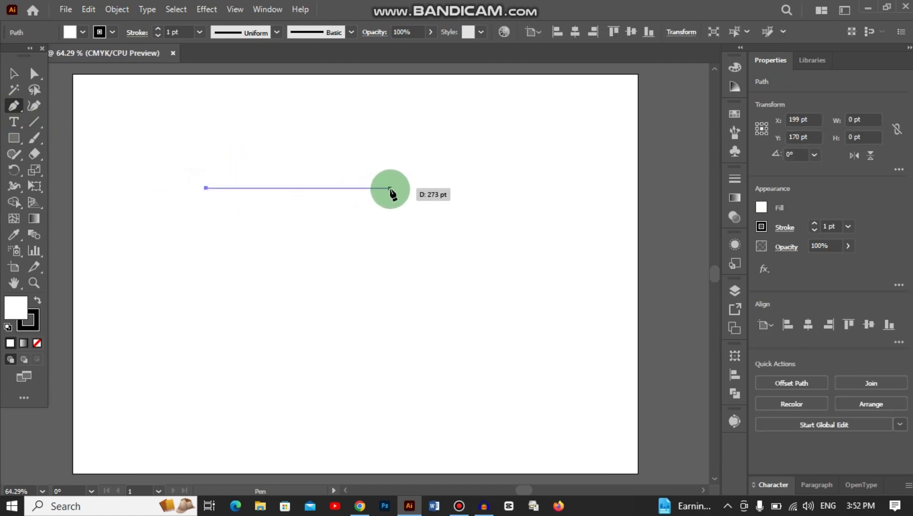
{"action": "left_click", "coordinate": [451, 191]}
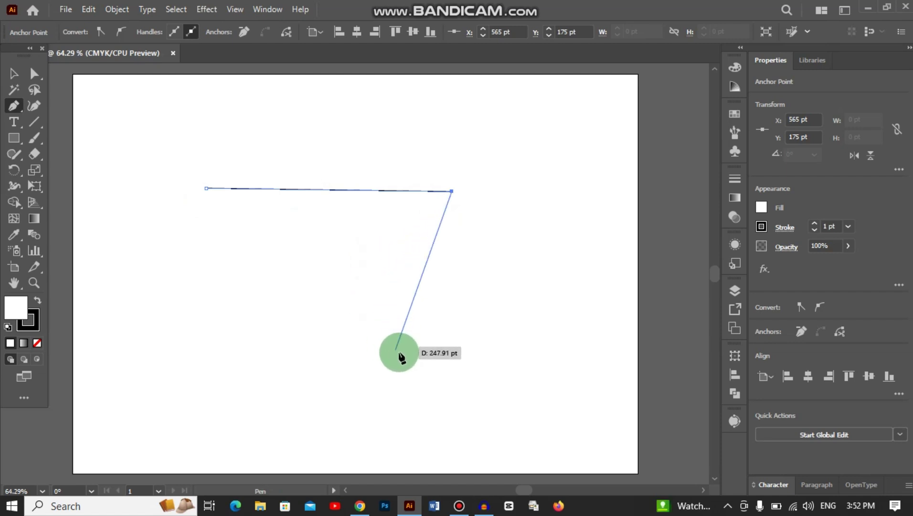
{"action": "left_click", "coordinate": [401, 352]}
{"action": "left_click", "coordinate": [277, 340]}
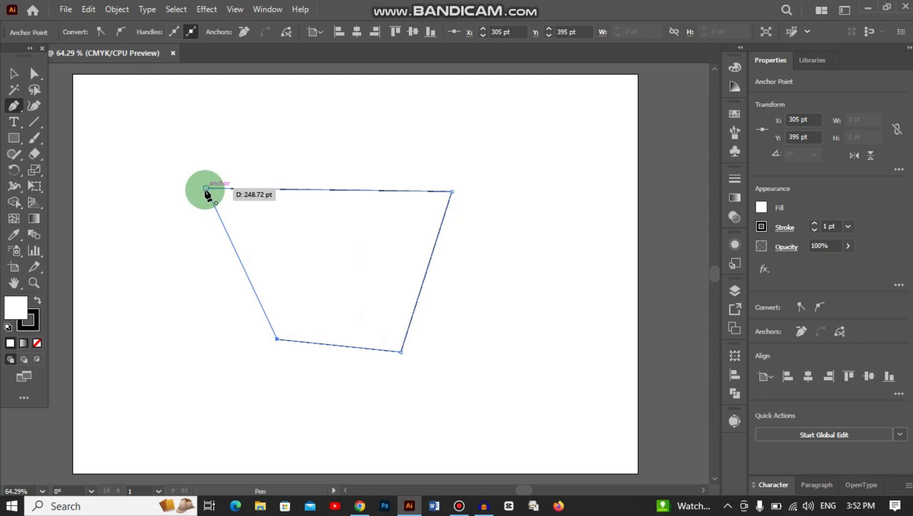
{"action": "left_click", "coordinate": [205, 190]}
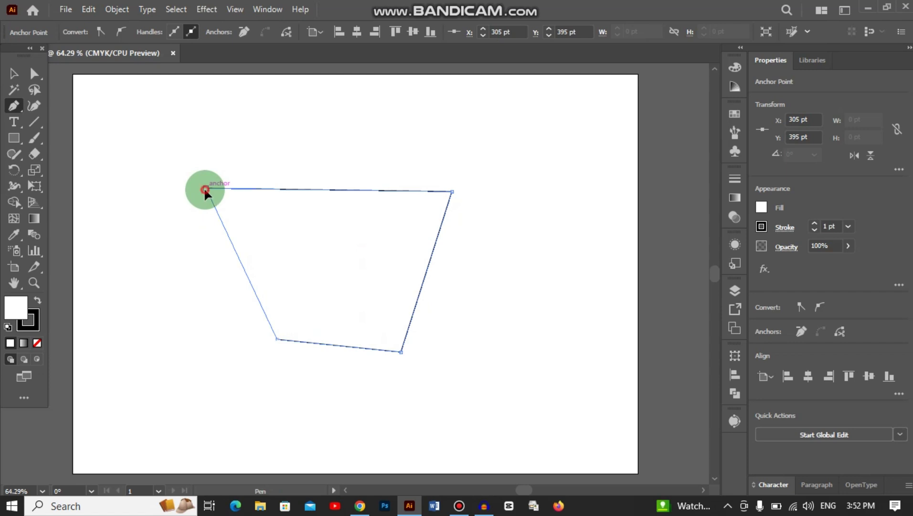
{"action": "left_click", "coordinate": [22, 79]}
{"action": "left_click_drag", "start_coordinate": [293, 153], "coordinate": [507, 397]}
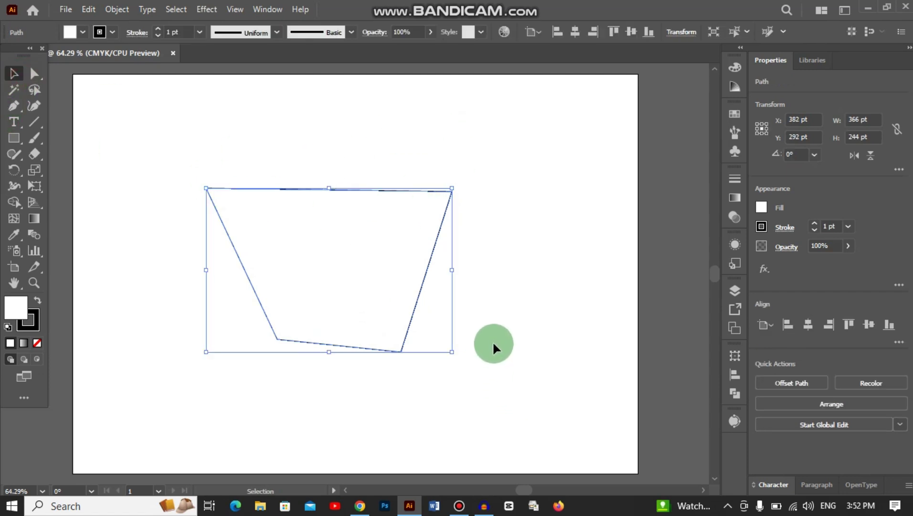
Step: Fill the trapezoid with a dark blue swatch
{"action": "left_click", "coordinate": [762, 206]}
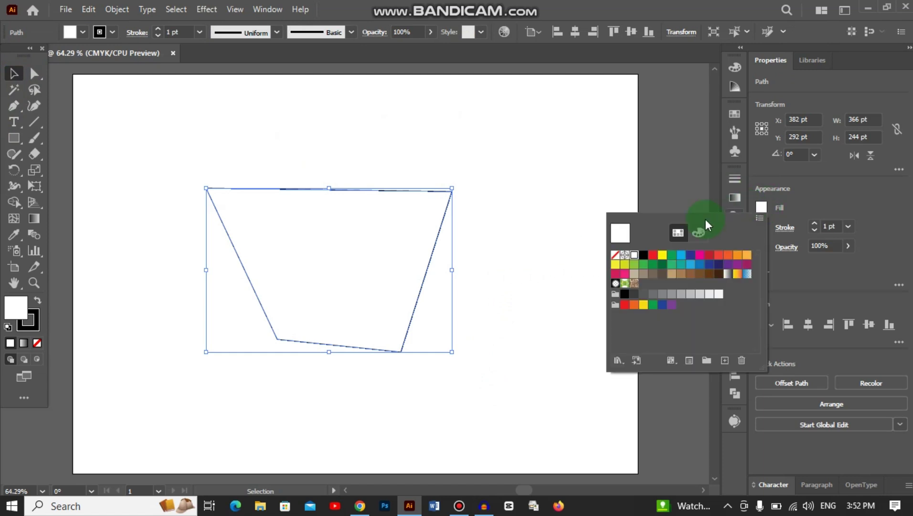
{"action": "left_click", "coordinate": [663, 255]}
{"action": "left_click", "coordinate": [689, 257]}
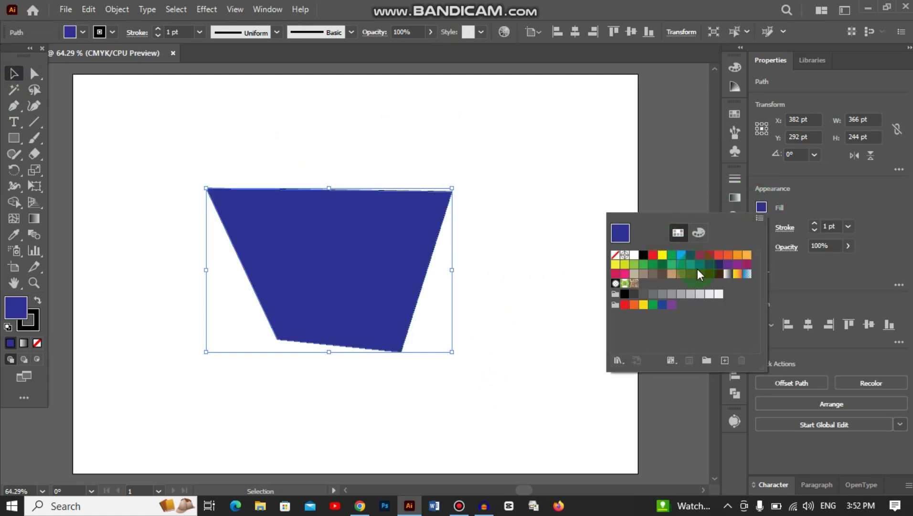
{"action": "left_click", "coordinate": [784, 208]}
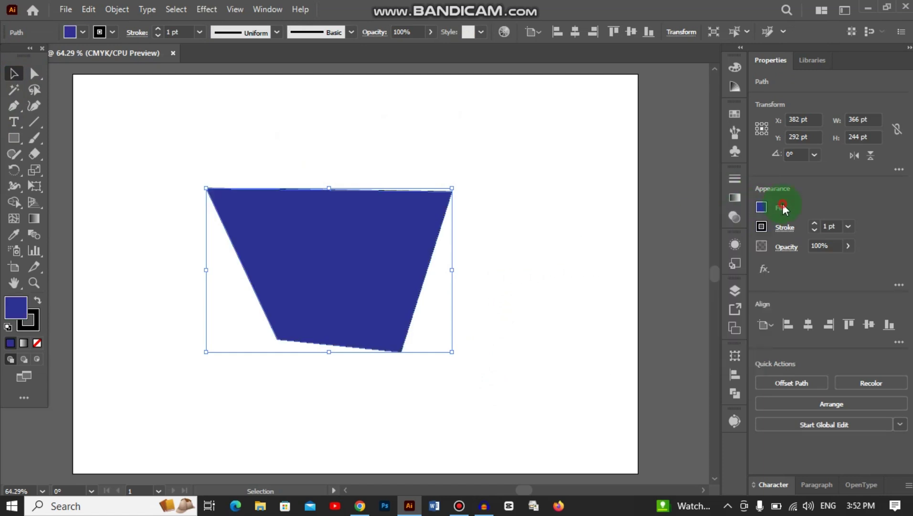
Step: Raise the trapezoid's black outline to 4 pt and check it by deselecting and reselecting
{"action": "left_click", "coordinate": [814, 223]}
{"action": "left_click", "coordinate": [815, 223]}
{"action": "left_click", "coordinate": [814, 223]}
{"action": "left_click", "coordinate": [471, 219]}
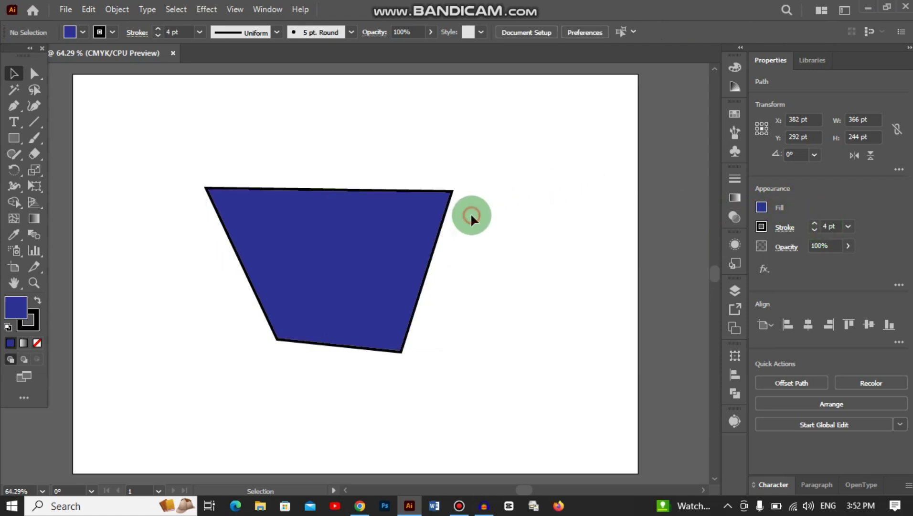
{"action": "left_click", "coordinate": [334, 346]}
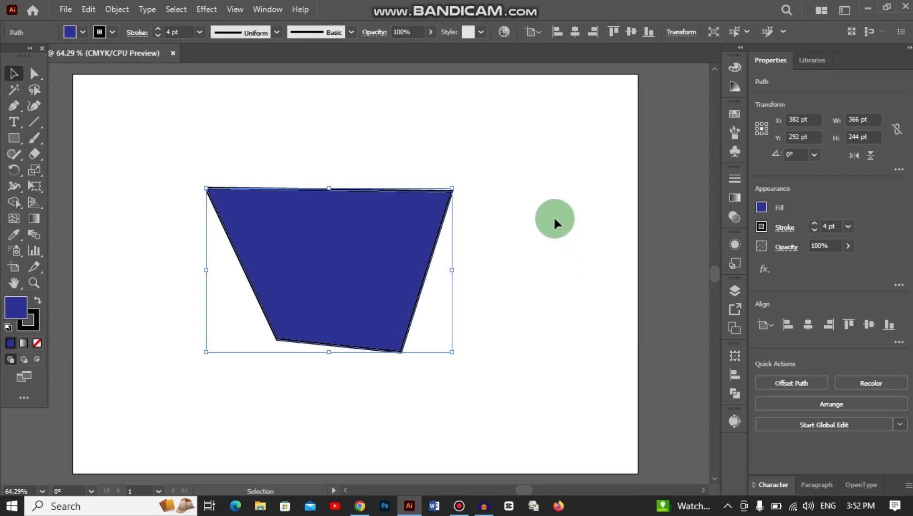
{"action": "left_click", "coordinate": [283, 171]}
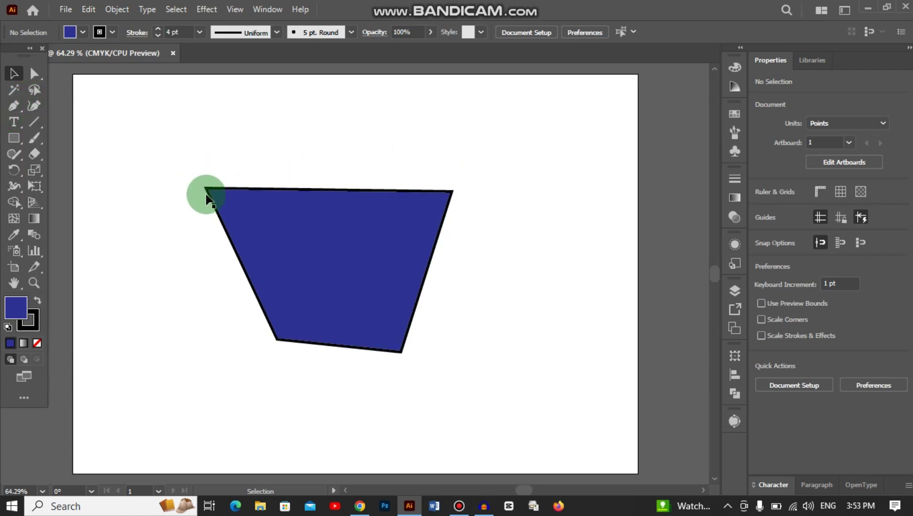
{"action": "left_click_drag", "start_coordinate": [231, 174], "coordinate": [422, 205]}
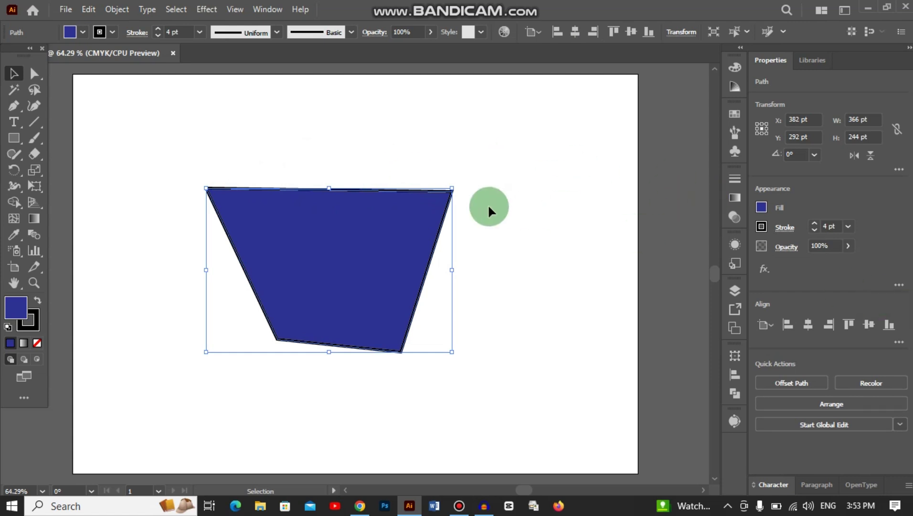
{"action": "left_click", "coordinate": [14, 106]}
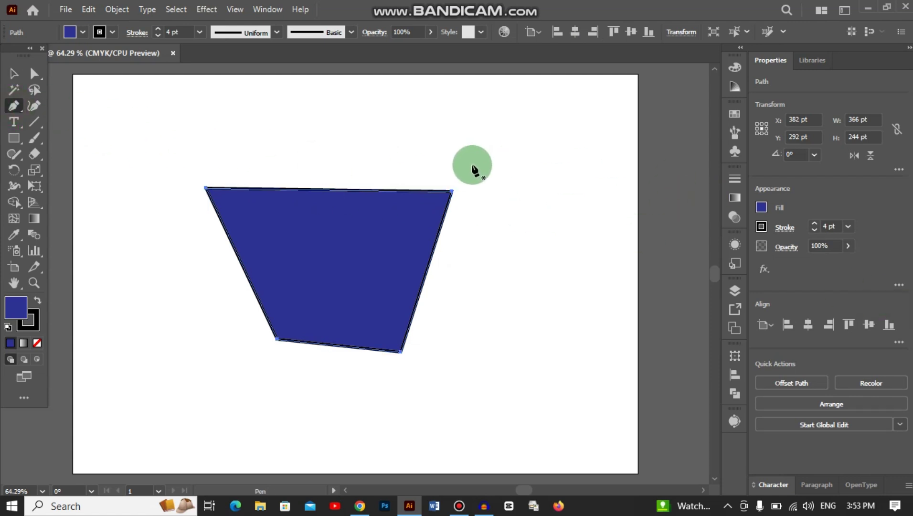
Step: Start a path above the trapezoid, bend it into an arch, and set its fill to None
{"action": "left_click", "coordinate": [214, 134]}
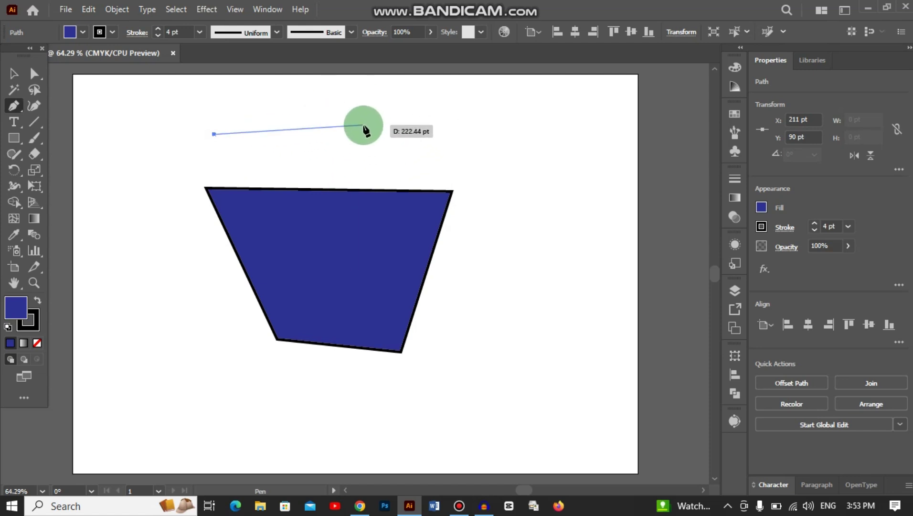
{"action": "left_click", "coordinate": [451, 146]}
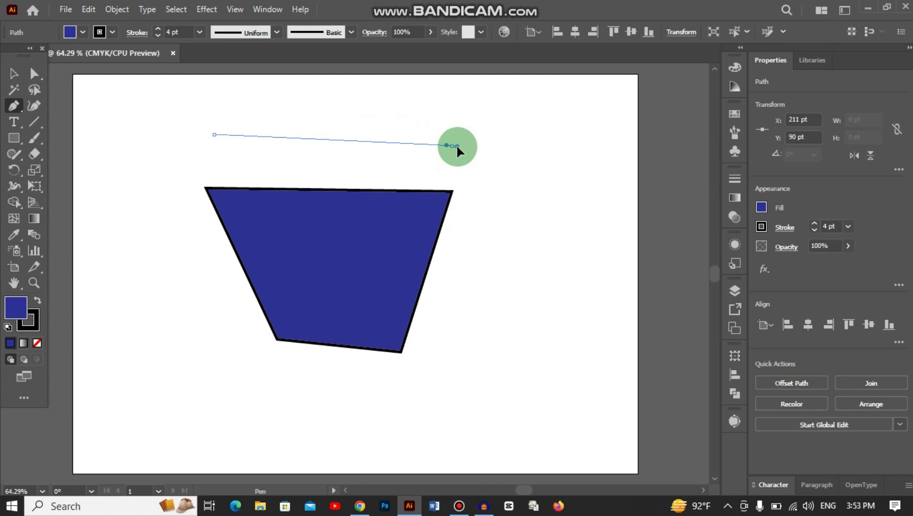
{"action": "left_click_drag", "start_coordinate": [456, 146], "coordinate": [534, 246]}
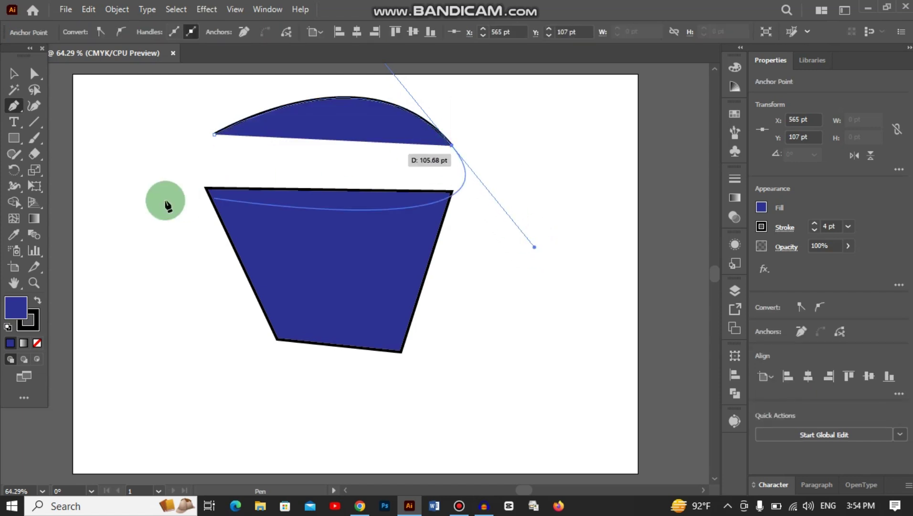
{"action": "left_click", "coordinate": [36, 343]}
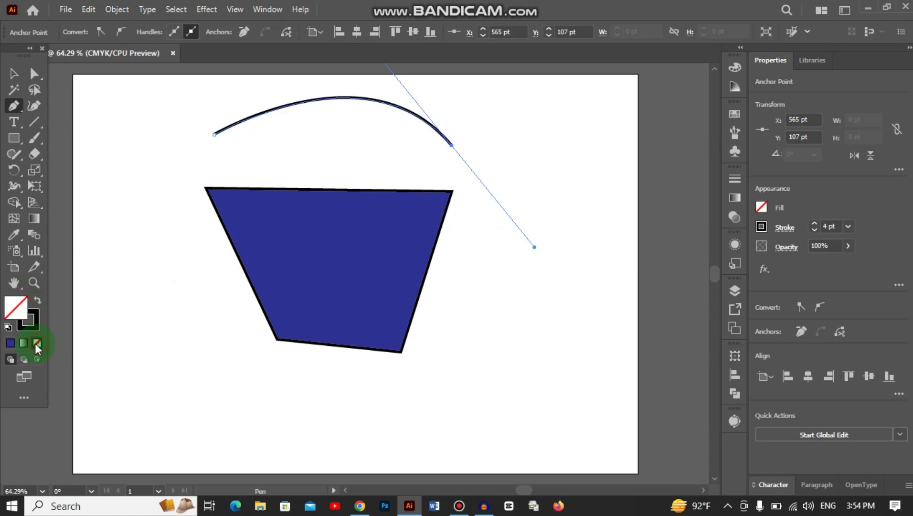
{"action": "left_click_drag", "start_coordinate": [319, 238], "coordinate": [555, 201]}
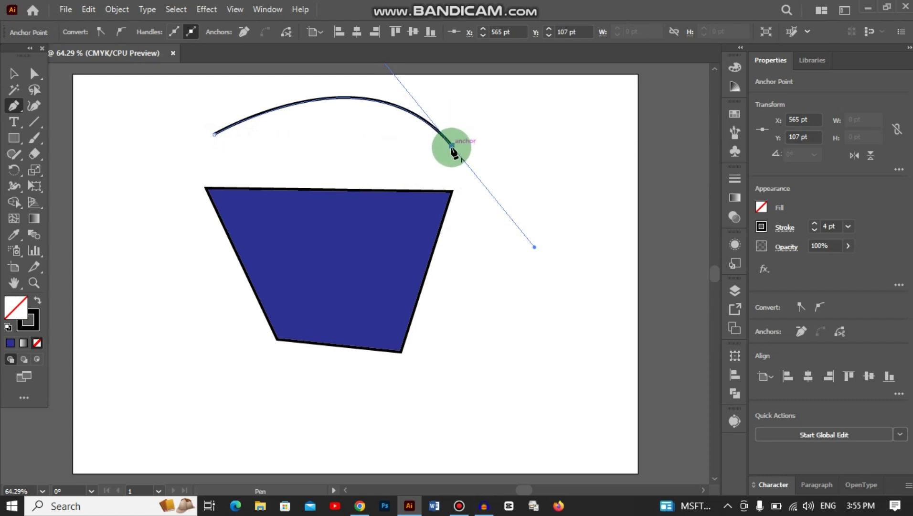
Step: Close the arch with a straight base and select the finished dome shape
{"action": "left_click_drag", "start_coordinate": [451, 148], "coordinate": [213, 139]}
{"action": "left_click", "coordinate": [212, 135]}
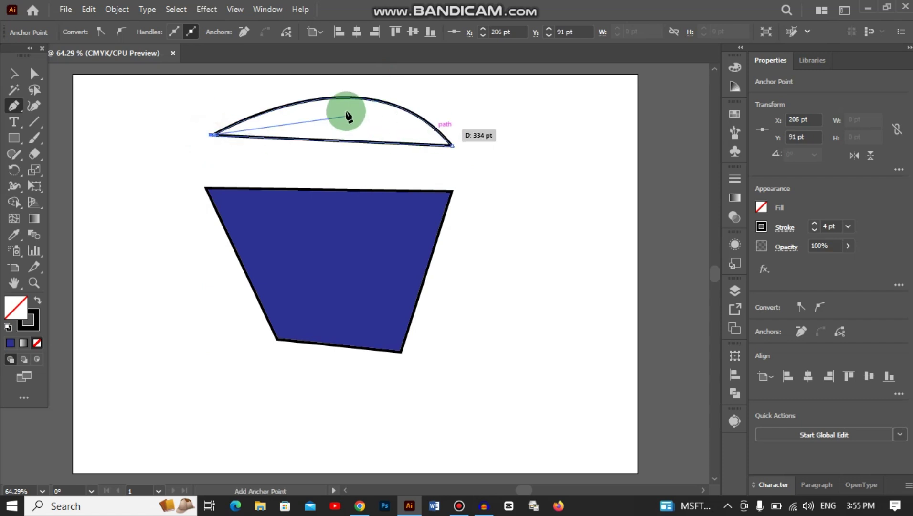
{"action": "left_click_drag", "start_coordinate": [389, 113], "coordinate": [390, 113]}
{"action": "left_click", "coordinate": [4, 106]}
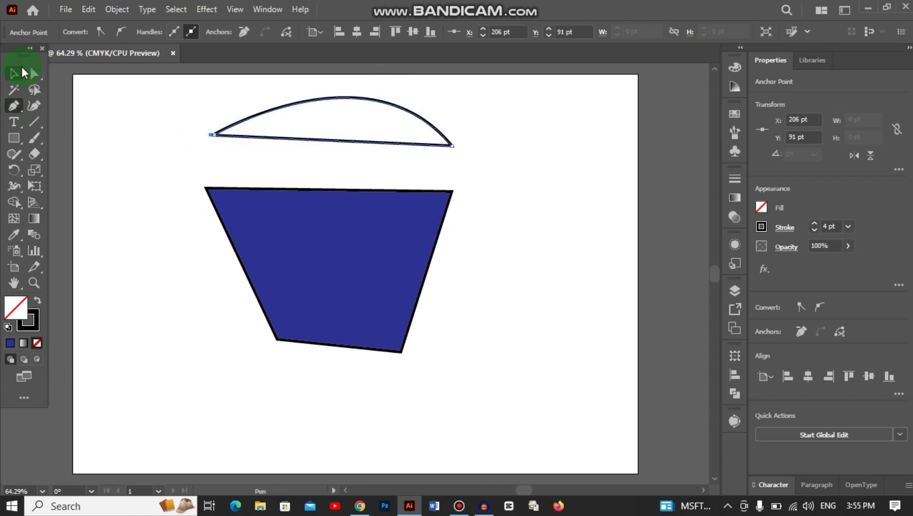
{"action": "left_click", "coordinate": [23, 72]}
{"action": "left_click", "coordinate": [475, 157]}
{"action": "left_click_drag", "start_coordinate": [224, 88], "coordinate": [386, 168]}
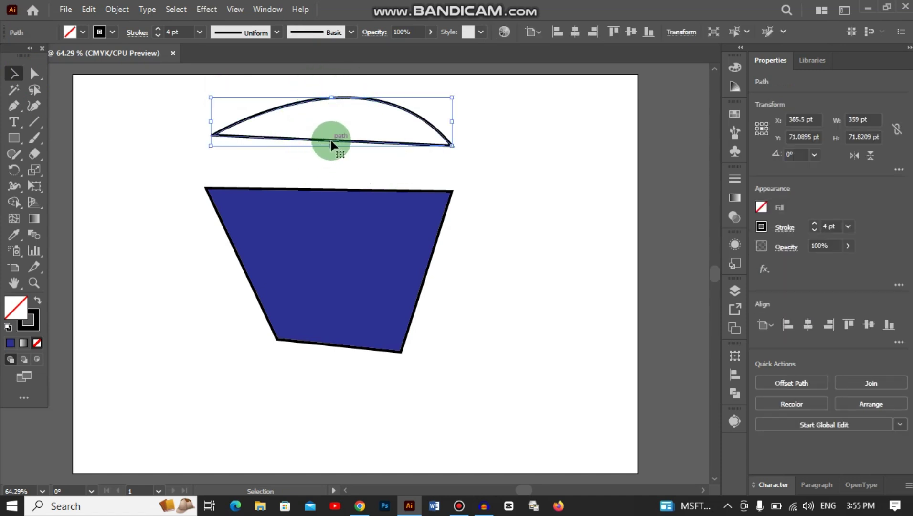
Step: Shift the arch to the right, then pan to show empty space left of the trapezoid
{"action": "left_click_drag", "start_coordinate": [332, 143], "coordinate": [487, 156]}
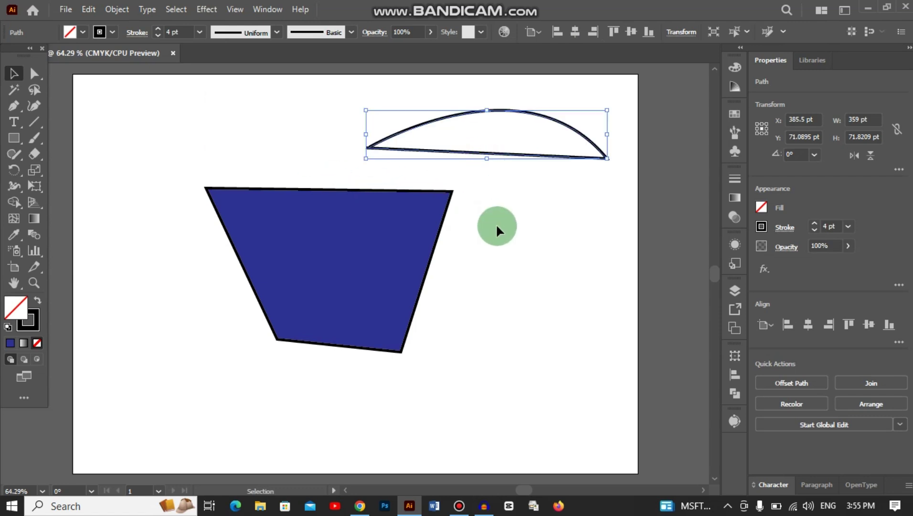
{"action": "left_click", "coordinate": [502, 177]}
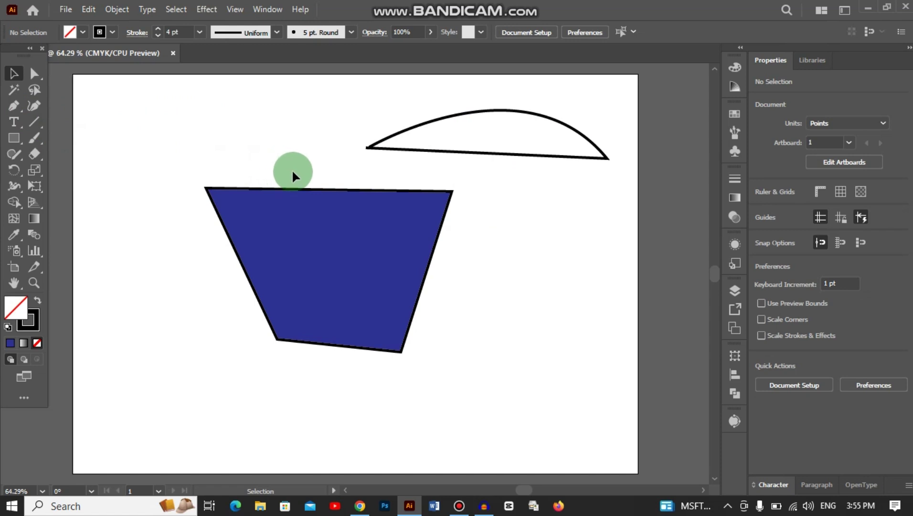
{"action": "left_click", "coordinate": [17, 107]}
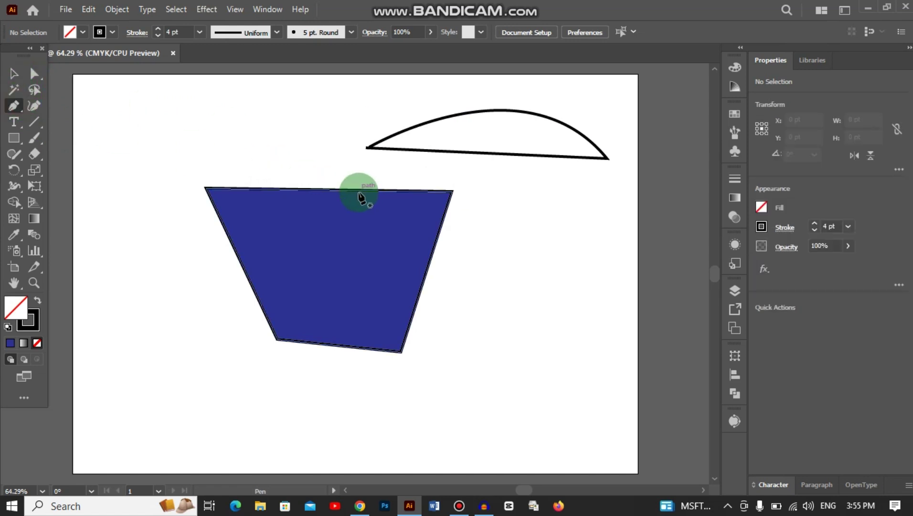
{"action": "scroll", "coordinate": [379, 218], "scroll_direction": "down", "scroll_amount": 5}
{"action": "scroll", "coordinate": [379, 215], "scroll_direction": "up", "scroll_amount": 4}
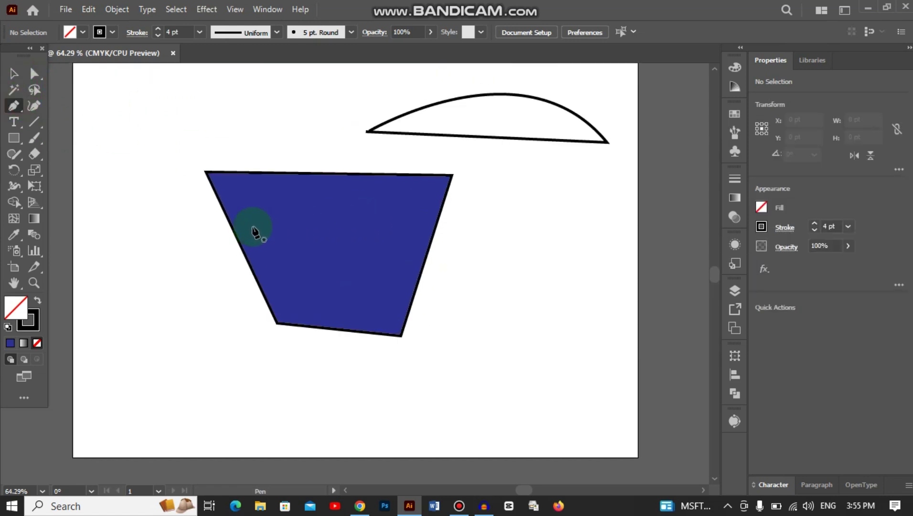
{"action": "left_click_drag", "start_coordinate": [246, 233], "coordinate": [426, 266]}
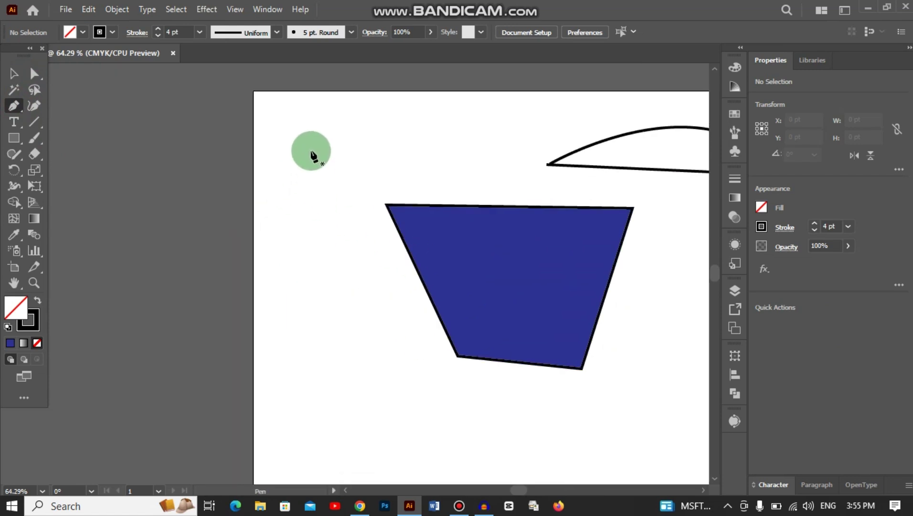
Step: Draw a tall pointed leaf shape with two curved sides left of the trapezoid, then deselect it
{"action": "left_click", "coordinate": [316, 118]}
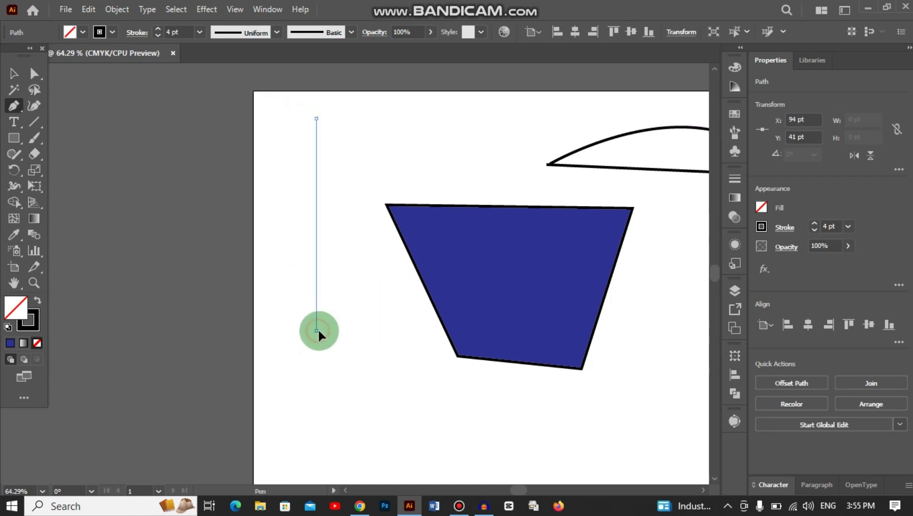
{"action": "mouse_move", "coordinate": [316, 330]}
{"action": "left_mouse_down"}
{"action": "mouse_move", "coordinate": [379, 402]}
{"action": "mouse_move", "coordinate": [427, 432]}
{"action": "left_mouse_up"}
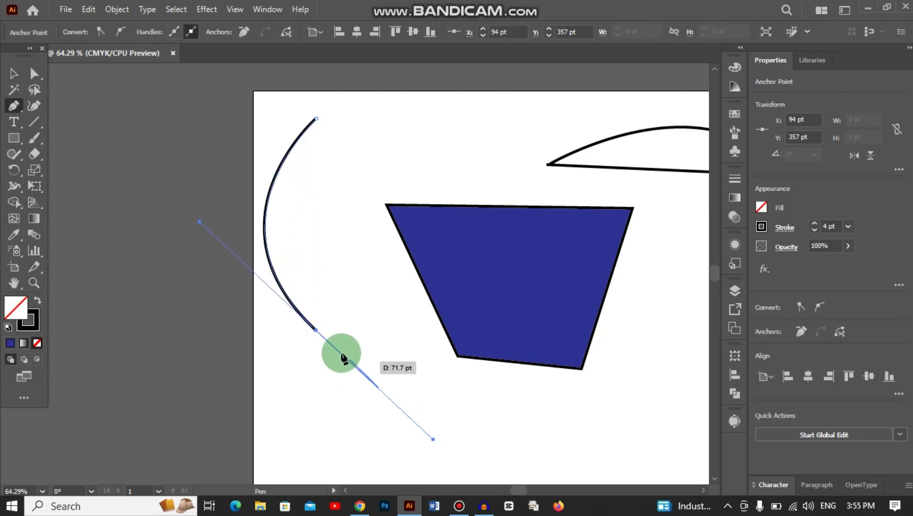
{"action": "left_click", "coordinate": [317, 331]}
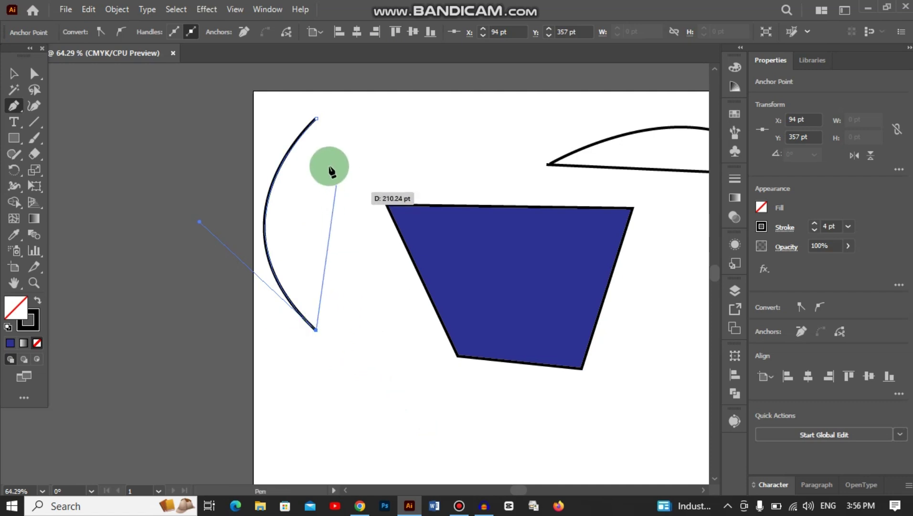
{"action": "left_click", "coordinate": [316, 119]}
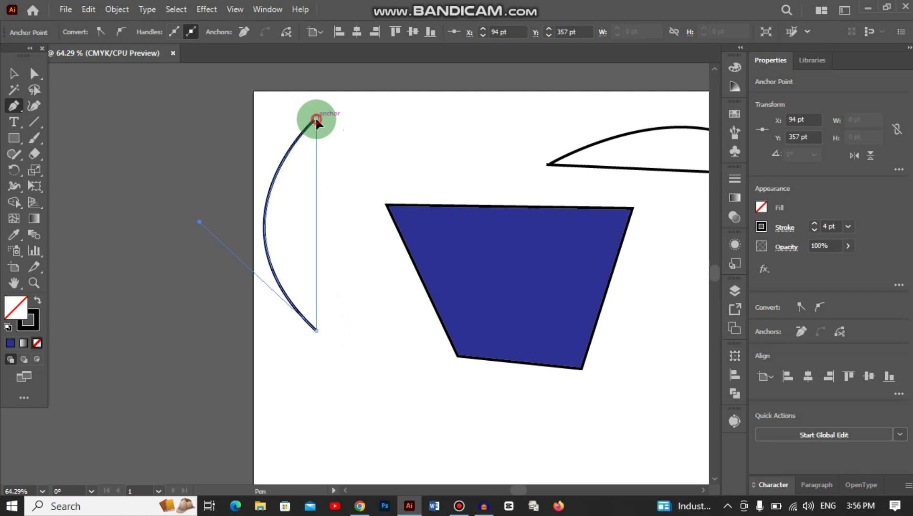
{"action": "left_click_drag", "start_coordinate": [315, 119], "coordinate": [201, 198]}
{"action": "scroll", "coordinate": [292, 174], "scroll_direction": "down", "scroll_amount": 5}
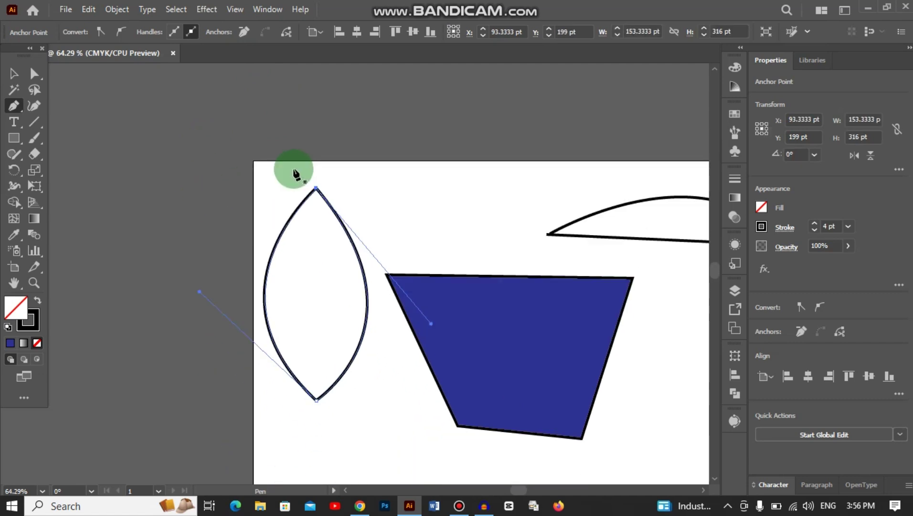
{"action": "left_click", "coordinate": [13, 73]}
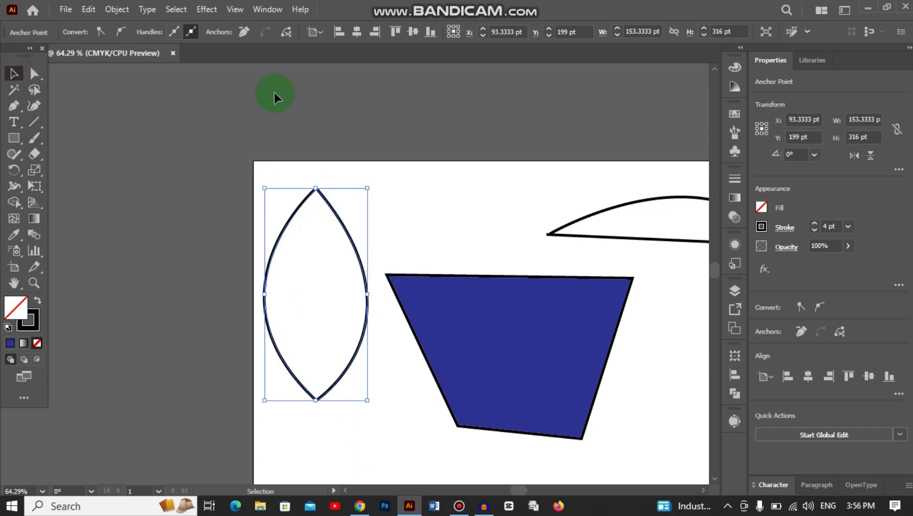
{"action": "left_click", "coordinate": [353, 109]}
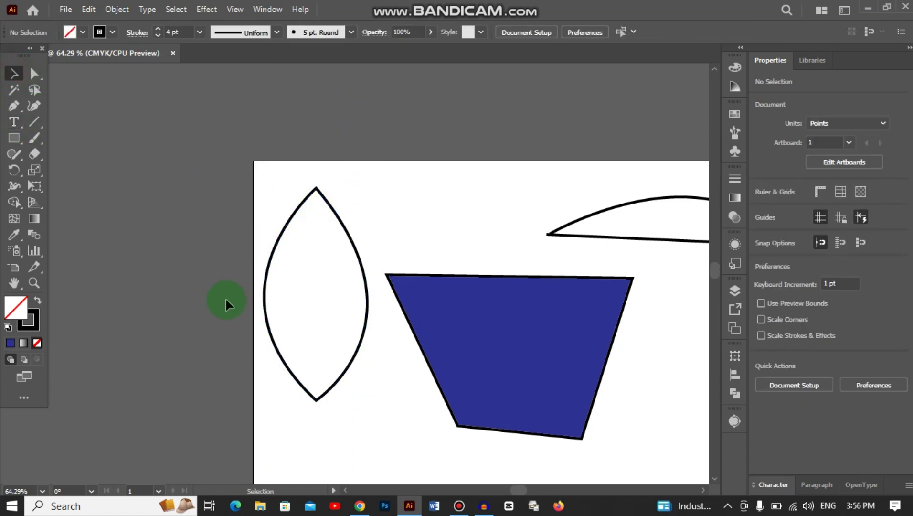
Step: Select the leaf outline and view it at 100% zoom
{"action": "left_click", "coordinate": [266, 258]}
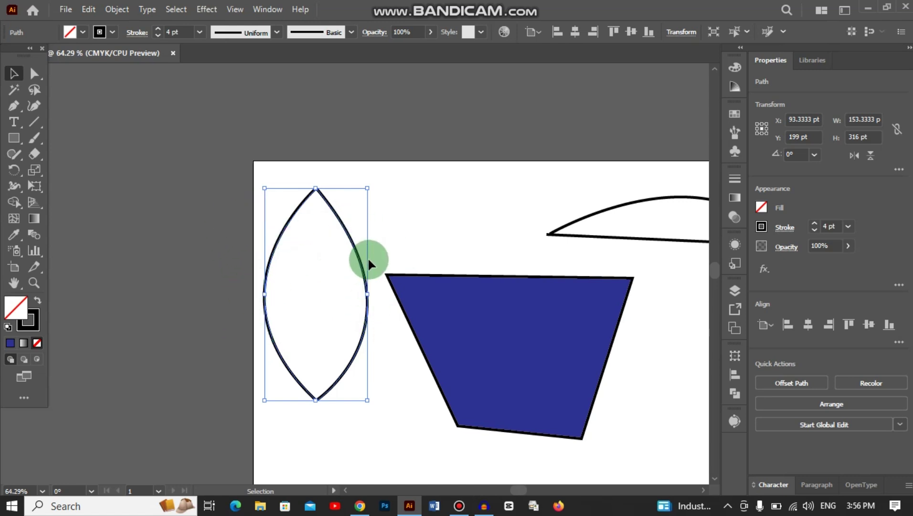
{"action": "key", "text": "ctrl+1"}
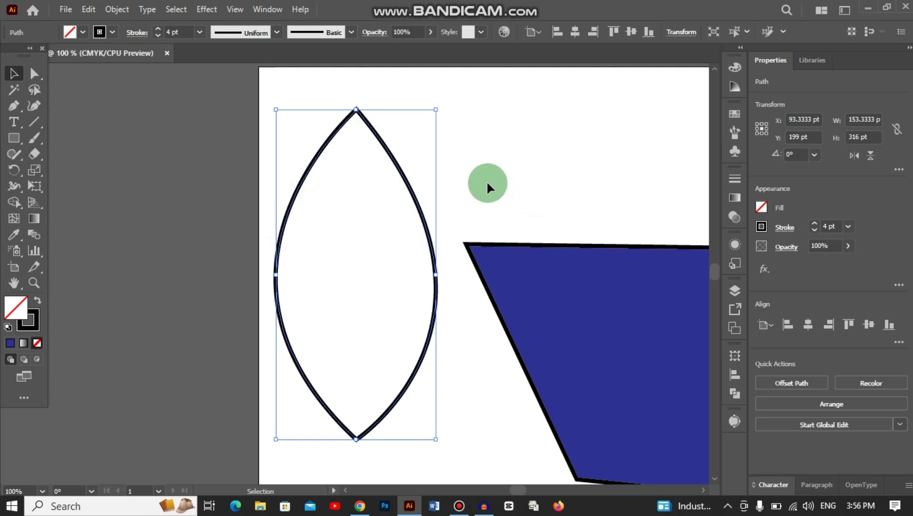
Step: Zoom out, delete the leaf, trapezoid and arc, recentre the artboard, and show rulers with Ctrl+R
{"action": "key", "text": "ctrl+minus"}
{"action": "left_click_drag", "start_coordinate": [255, 149], "coordinate": [630, 366]}
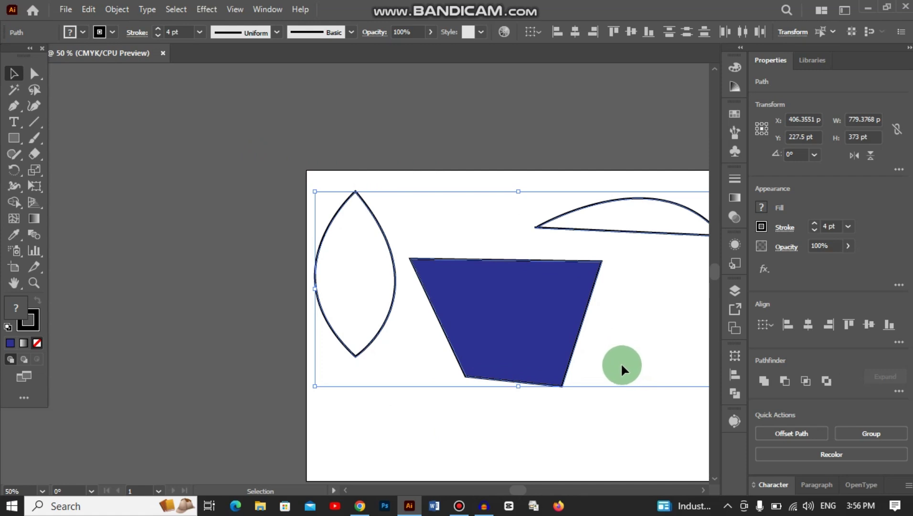
{"action": "key", "text": "Delete"}
{"action": "left_click_drag", "start_coordinate": [577, 345], "coordinate": [416, 286]}
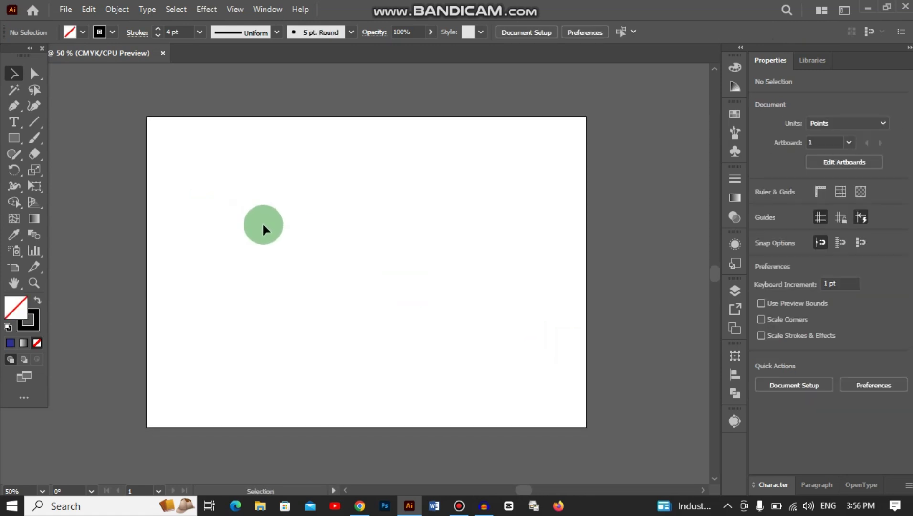
{"action": "key", "text": "ctrl+r"}
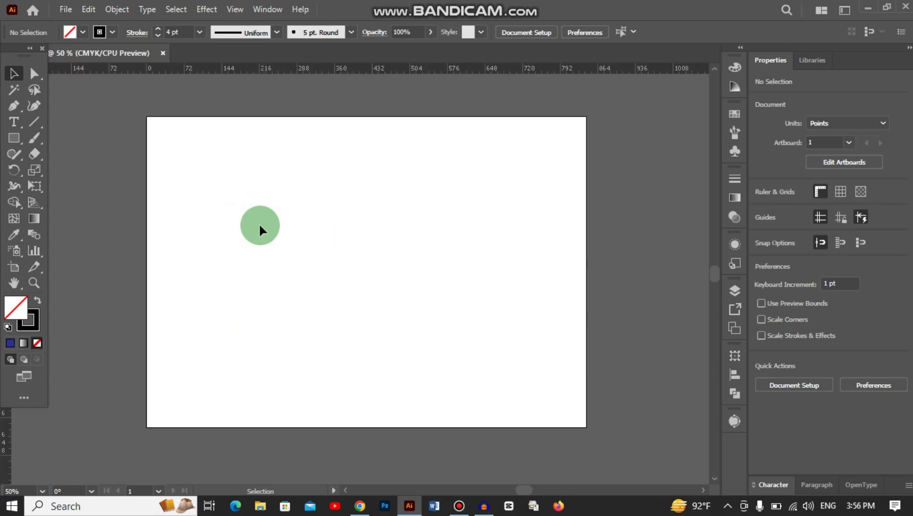
Step: Drag a vertical guide from the left ruler to the artboard centre, then unlock and re-lock guides
{"action": "left_click_drag", "start_coordinate": [6, 435], "coordinate": [368, 436]}
{"action": "left_click_drag", "start_coordinate": [292, 195], "coordinate": [468, 327]}
{"action": "left_click_drag", "start_coordinate": [349, 221], "coordinate": [407, 265]}
{"action": "right_click", "coordinate": [368, 229]}
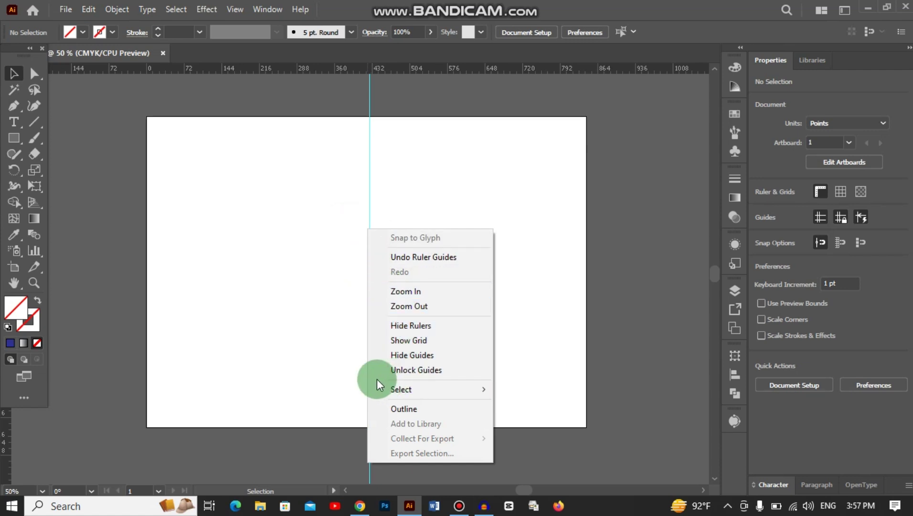
{"action": "left_click", "coordinate": [407, 370]}
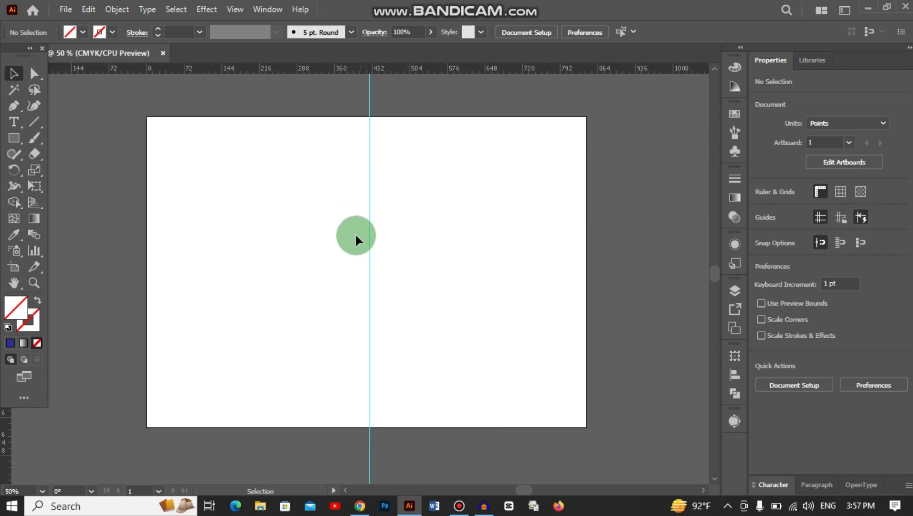
{"action": "left_click", "coordinate": [368, 276]}
{"action": "right_click", "coordinate": [370, 277]}
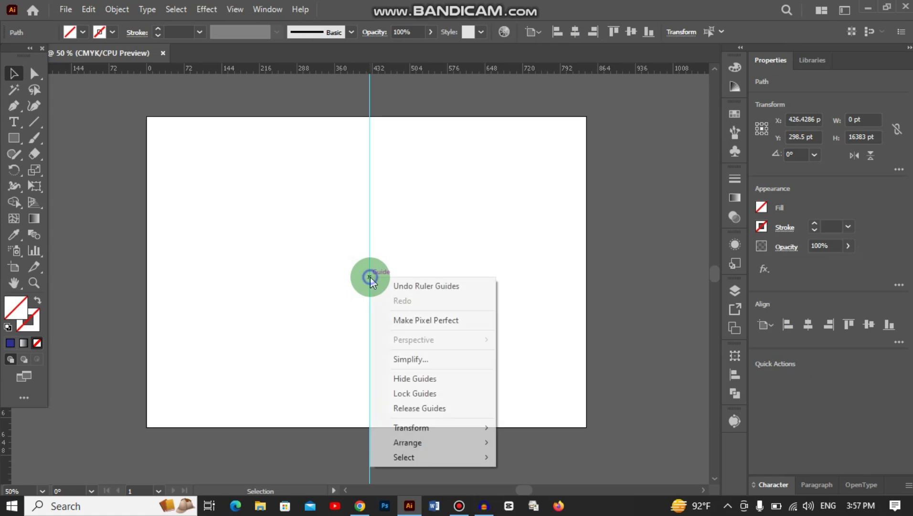
{"action": "left_click", "coordinate": [407, 394]}
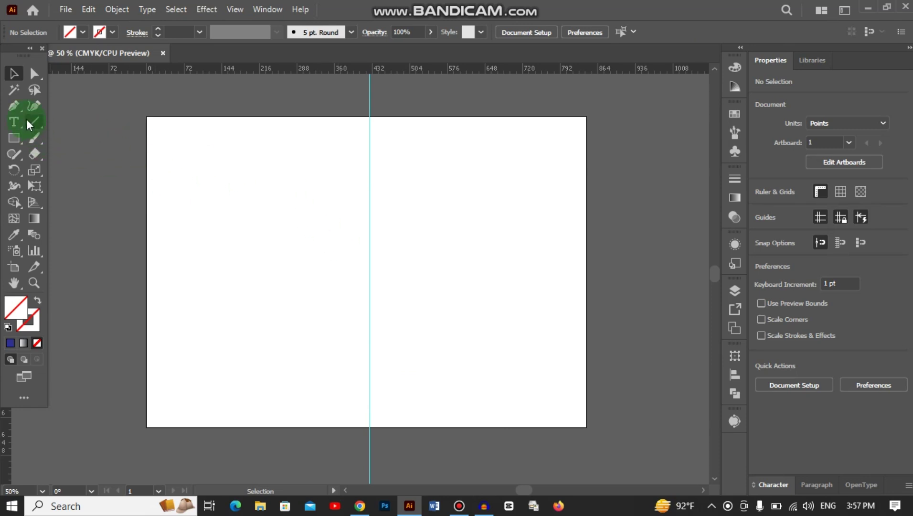
Step: Draw an open curve from a top point on the guide, bulging left, to a lower guide point
{"action": "left_click", "coordinate": [11, 106]}
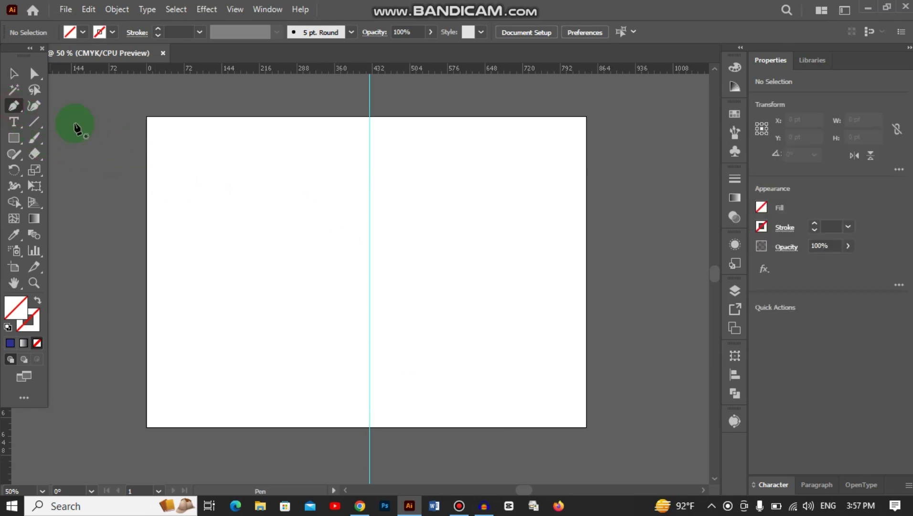
{"action": "left_click", "coordinate": [369, 174]}
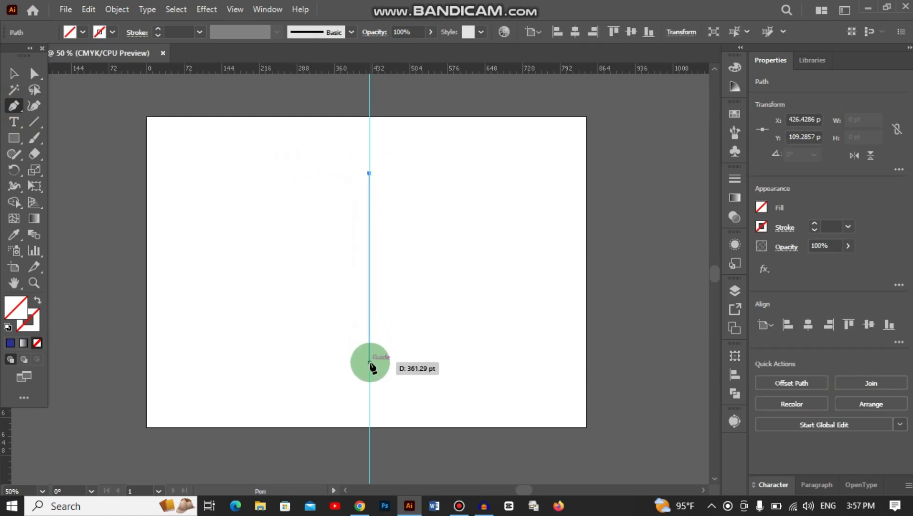
{"action": "left_click_drag", "start_coordinate": [370, 363], "coordinate": [465, 457]}
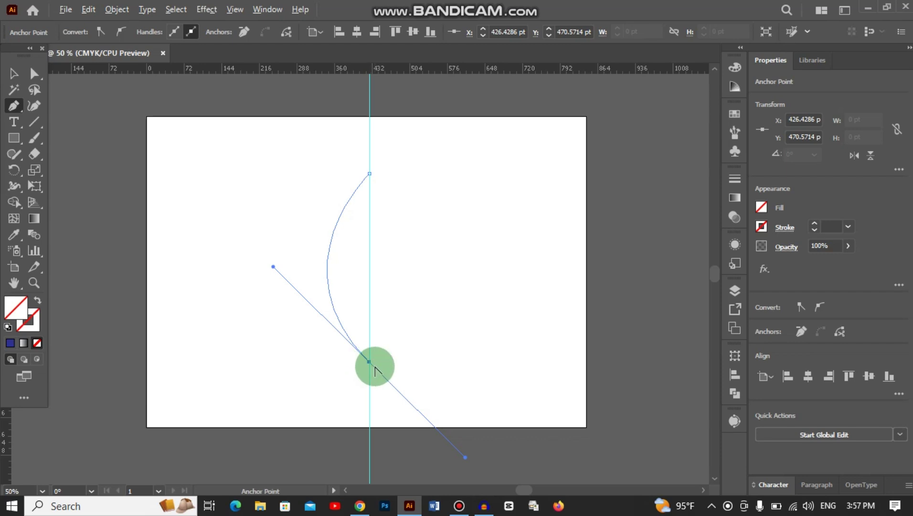
{"action": "key", "text": "Escape"}
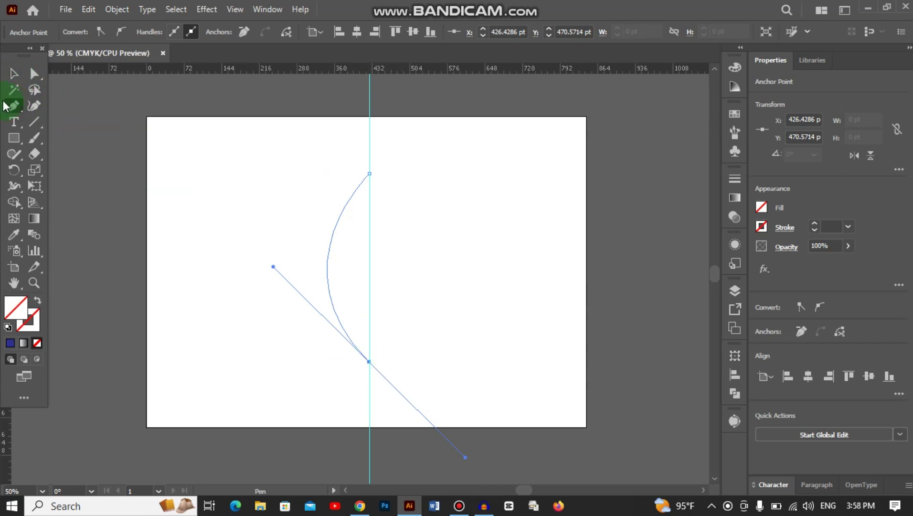
{"action": "left_click", "coordinate": [13, 73]}
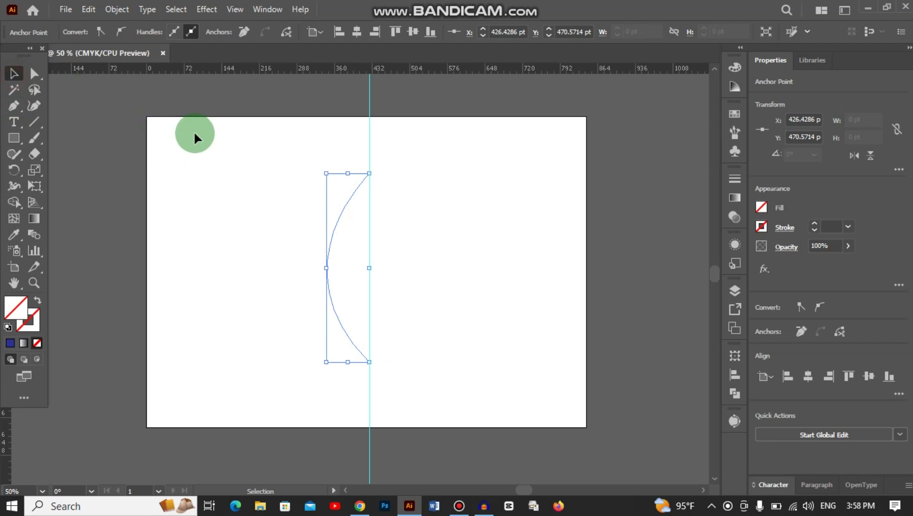
Step: Give the curve a 1 pt black stroke and reselect it
{"action": "left_click", "coordinate": [814, 223]}
{"action": "left_click", "coordinate": [490, 220]}
{"action": "left_click_drag", "start_coordinate": [300, 173], "coordinate": [349, 306]}
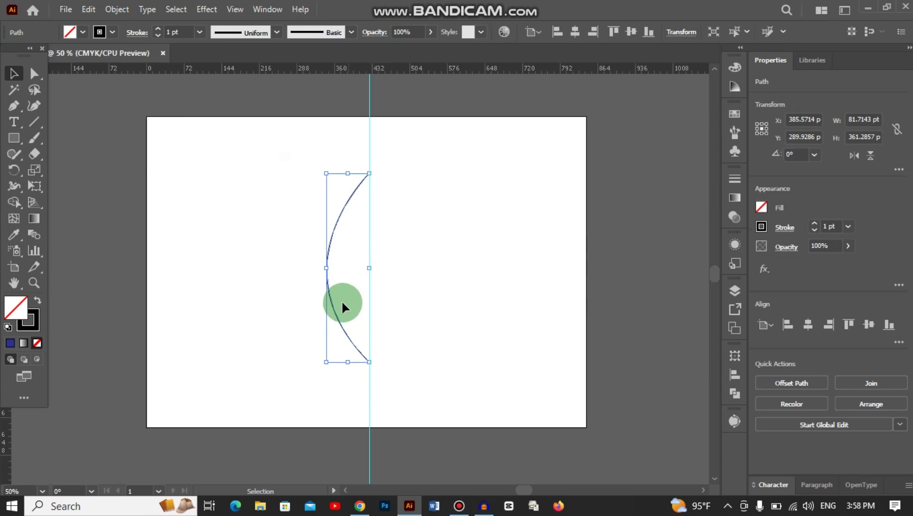
Step: Make a vertical Reflect copy of the curve and Shift-drag it right to close the leaf
{"action": "right_click", "coordinate": [328, 285]}
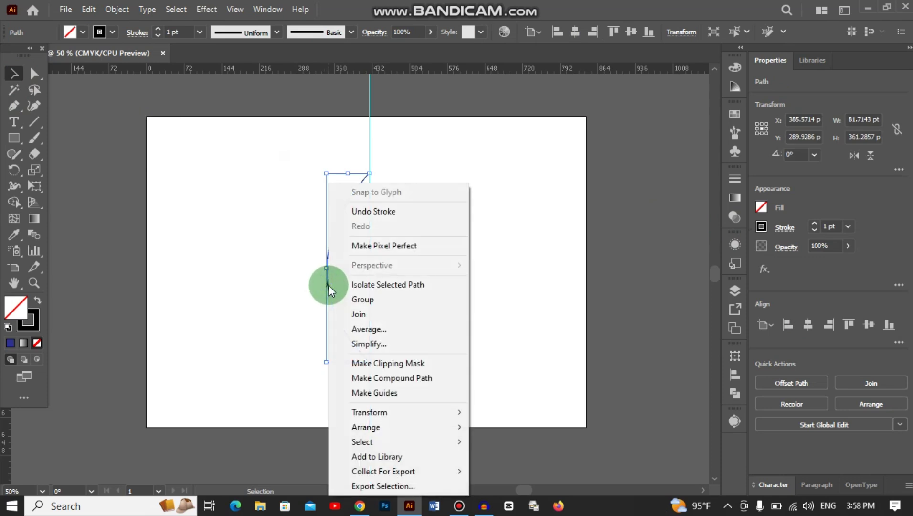
{"action": "mouse_move", "coordinate": [366, 428]}
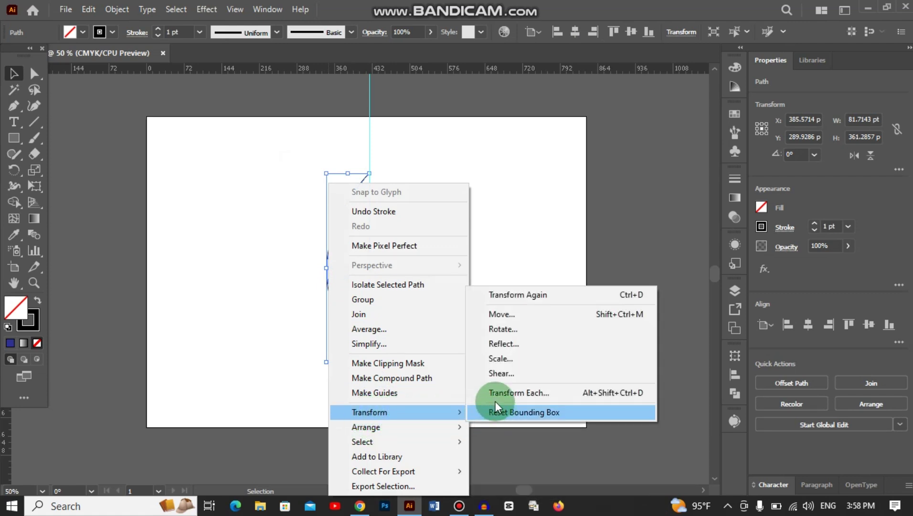
{"action": "left_click", "coordinate": [503, 344]}
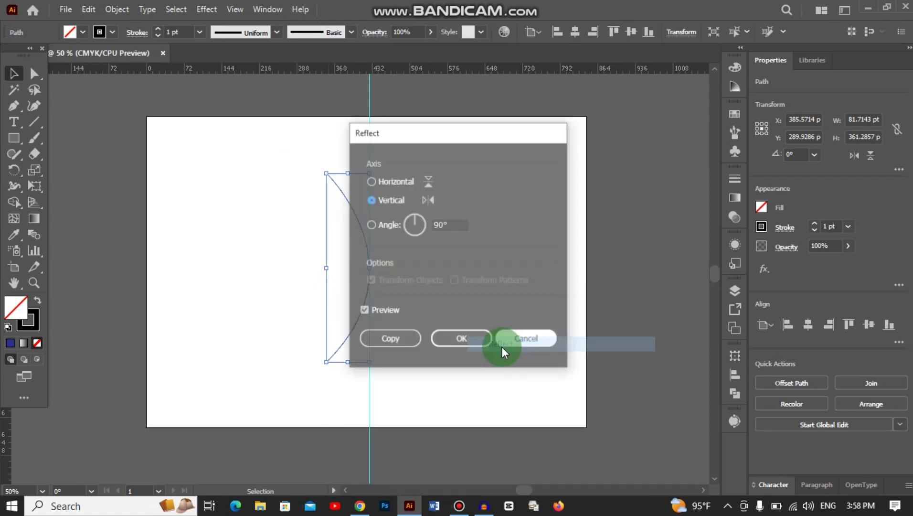
{"action": "left_click", "coordinate": [410, 344]}
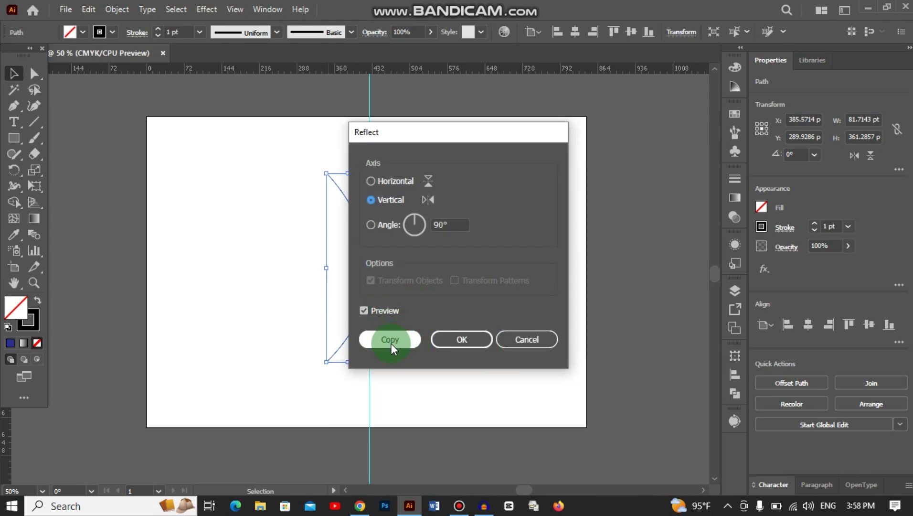
{"action": "left_click_drag", "start_coordinate": [391, 343], "coordinate": [378, 303]}
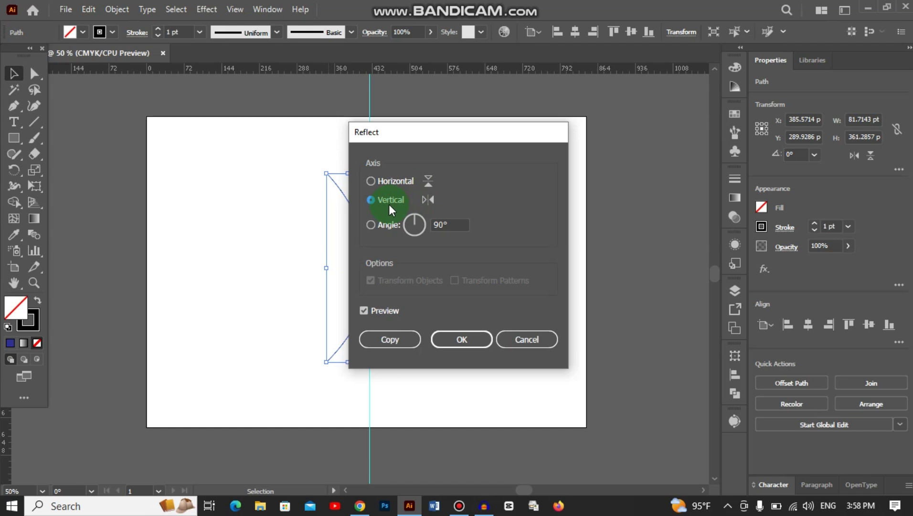
{"action": "left_click", "coordinate": [394, 338]}
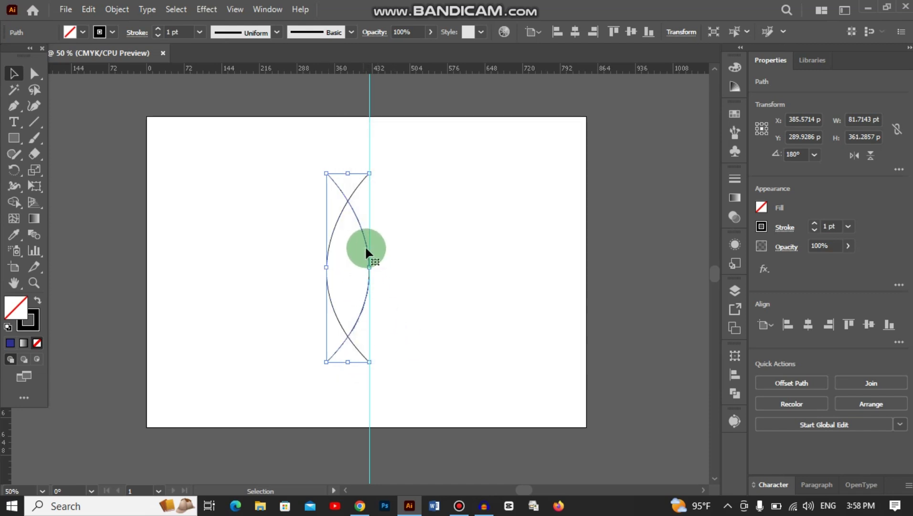
{"action": "left_click_drag", "start_coordinate": [363, 236], "coordinate": [405, 233]}
{"action": "key", "text": "shift"}
{"action": "left_click", "coordinate": [445, 215]}
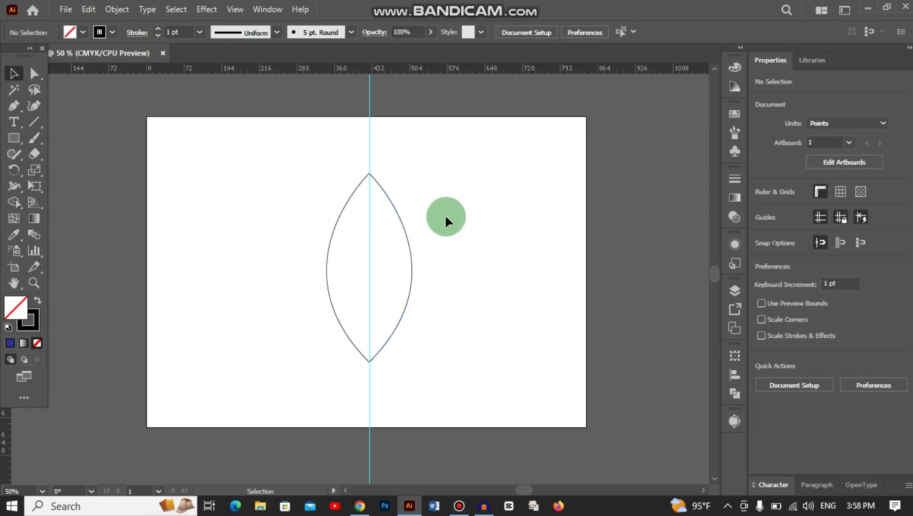
{"action": "key", "text": "ctrl+equal"}
{"action": "key", "text": "ctrl+equal"}
{"action": "key", "text": "ctrl+equal"}
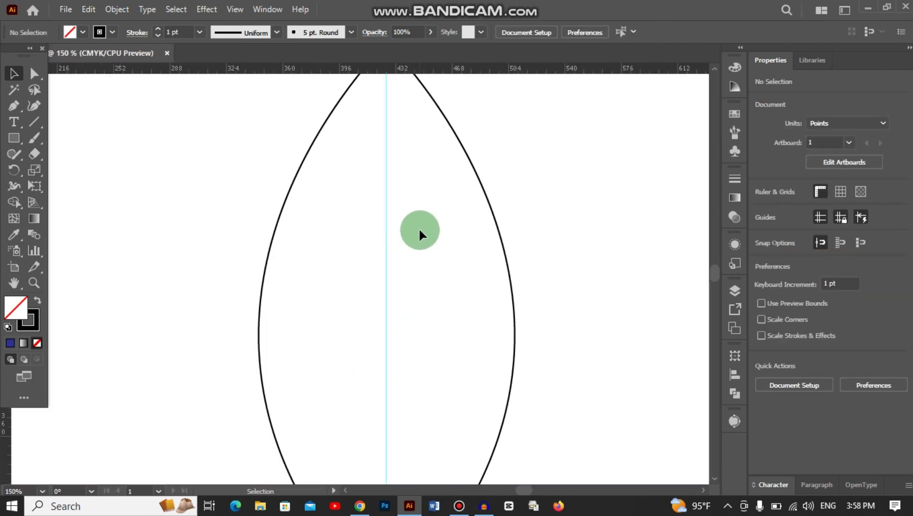
{"action": "key", "text": "ctrl+equal"}
{"action": "key", "text": "a"}
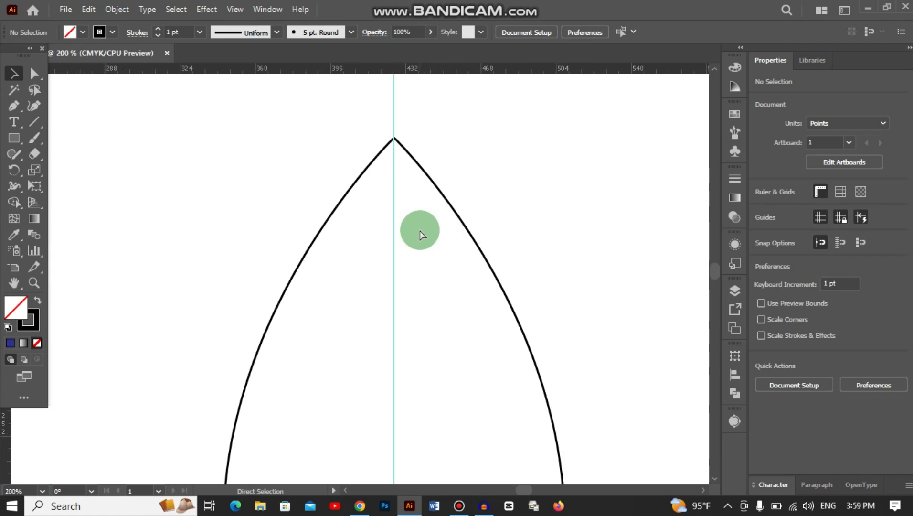
{"action": "key", "text": "ctrl+equal"}
{"action": "scroll", "coordinate": [418, 228], "scroll_direction": "up", "scroll_amount": 5}
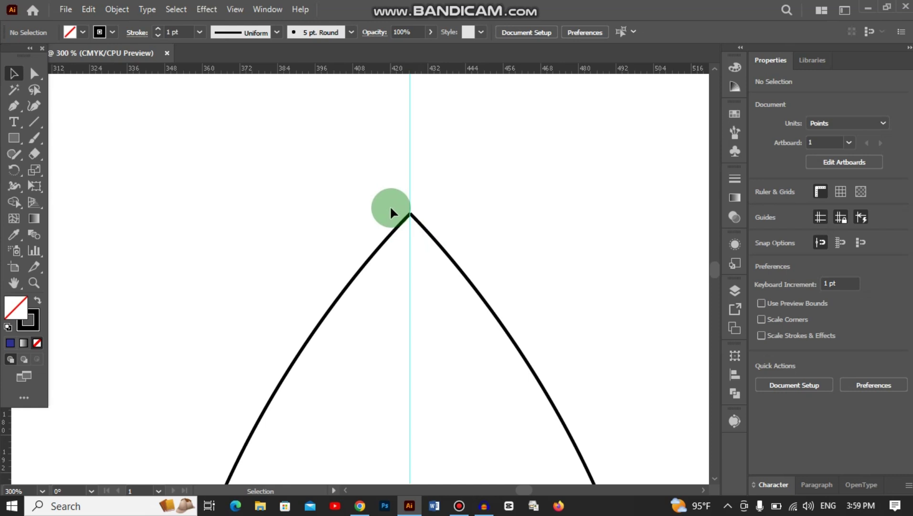
{"action": "scroll", "coordinate": [390, 208], "scroll_direction": "down", "scroll_amount": 2}
{"action": "scroll", "coordinate": [436, 177], "scroll_direction": "down", "scroll_amount": 2}
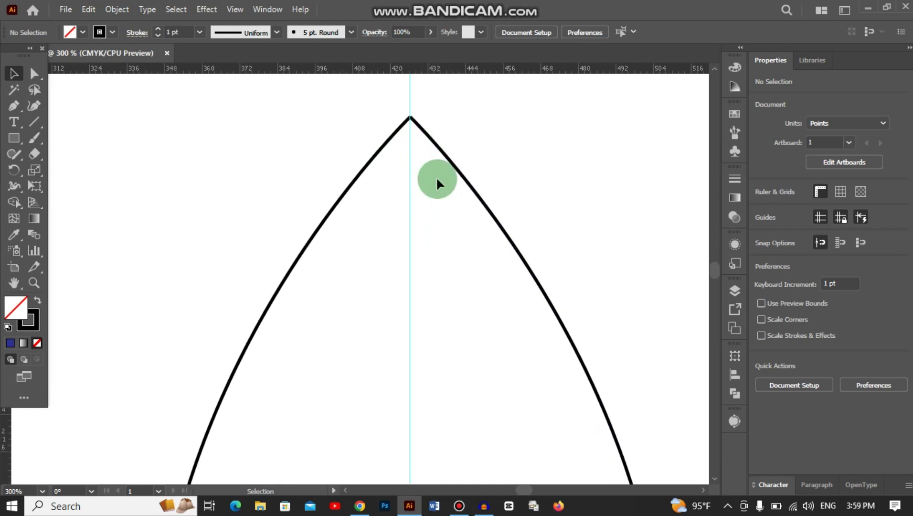
{"action": "key", "text": "ctrl+minus"}
{"action": "key", "text": "ctrl+minus"}
{"action": "key", "text": "ctrl+minus"}
{"action": "scroll", "coordinate": [435, 176], "scroll_direction": "down", "scroll_amount": 5}
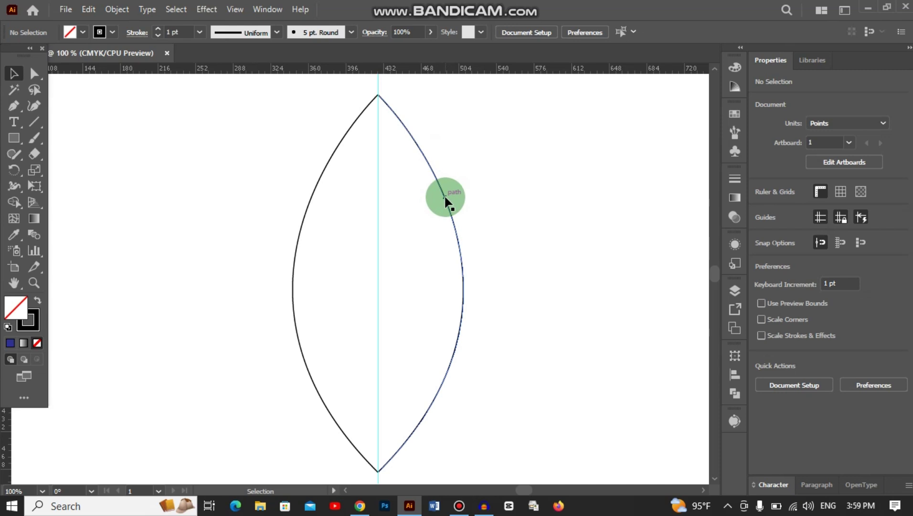
{"action": "scroll", "coordinate": [445, 197], "scroll_direction": "up", "scroll_amount": 1}
{"action": "left_click_drag", "start_coordinate": [440, 204], "coordinate": [475, 193]}
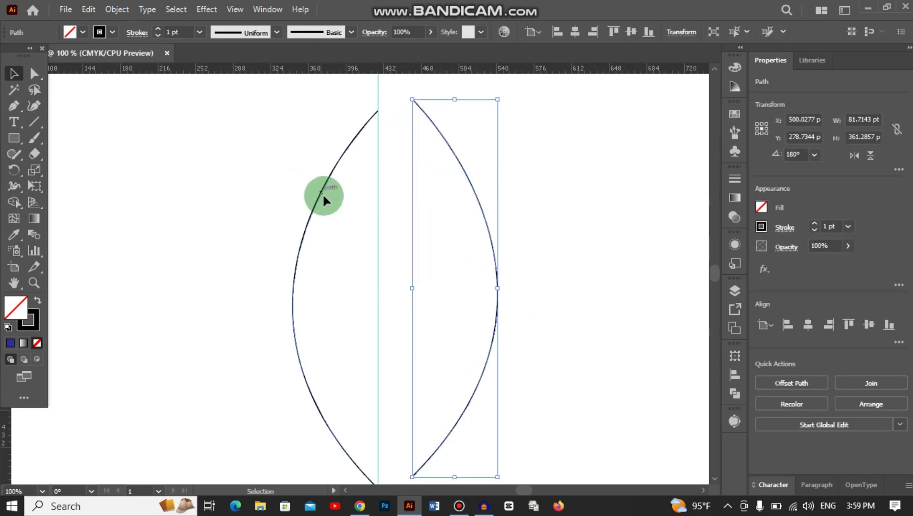
{"action": "left_click", "coordinate": [310, 199]}
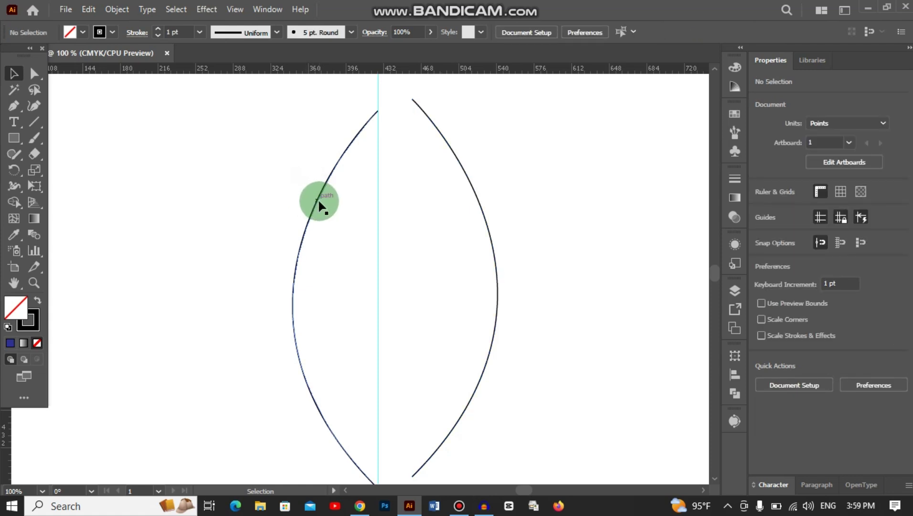
{"action": "left_click_drag", "start_coordinate": [313, 200], "coordinate": [305, 201]}
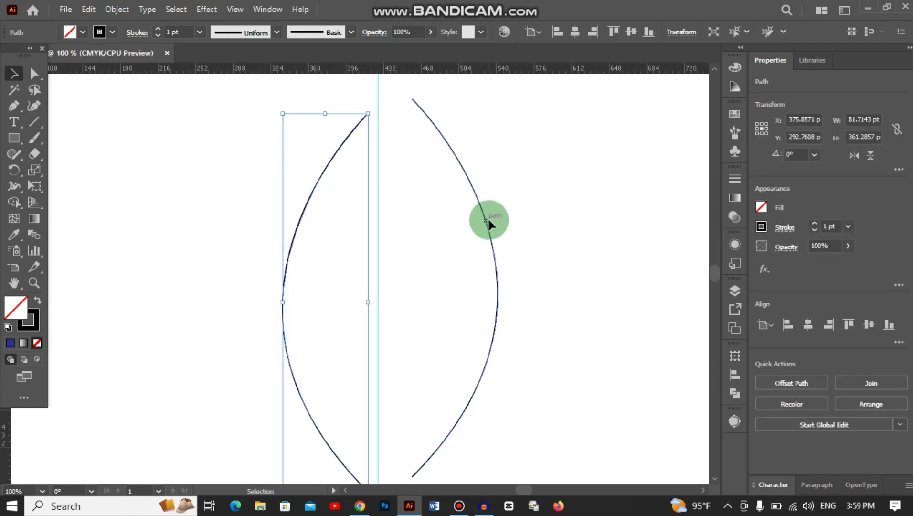
{"action": "left_click_drag", "start_coordinate": [486, 220], "coordinate": [477, 228]}
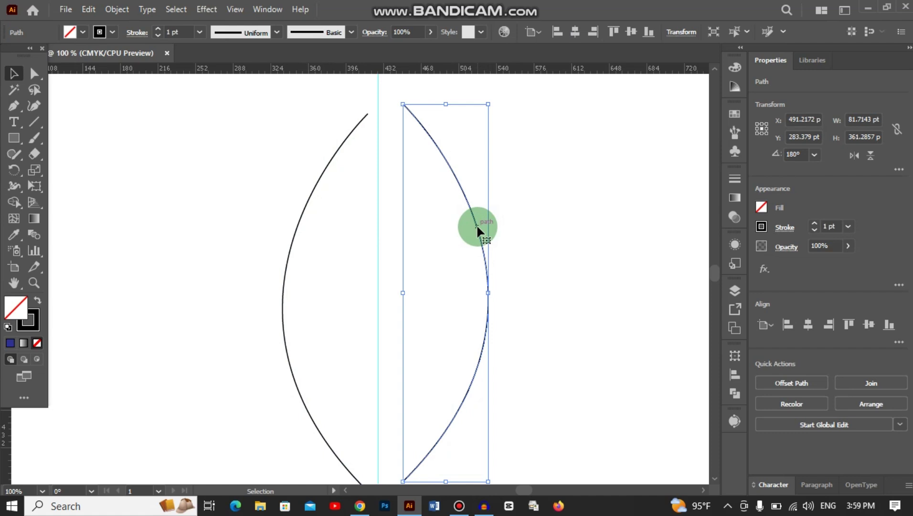
{"action": "key", "text": "ctrl+z"}
{"action": "key", "text": "ctrl+z"}
{"action": "key", "text": "ctrl+z"}
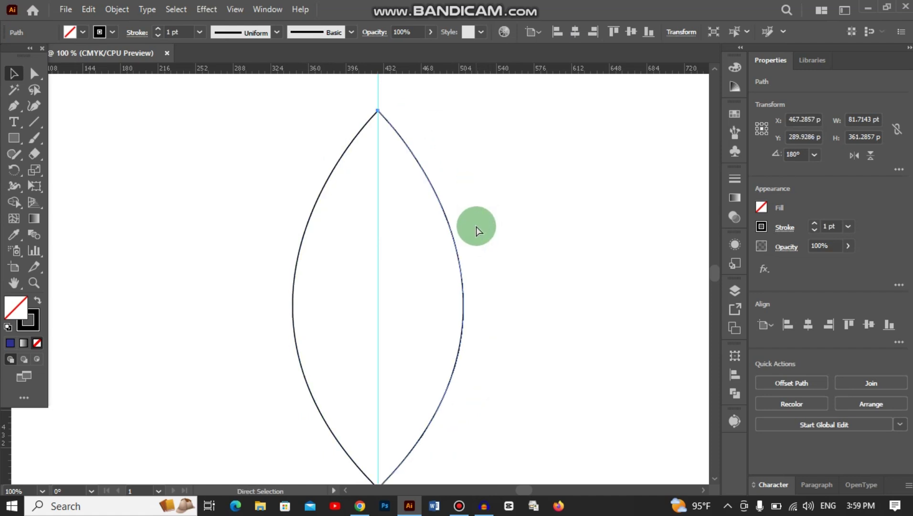
{"action": "key", "text": "v"}
{"action": "scroll", "coordinate": [512, 199], "scroll_direction": "up", "scroll_amount": 1}
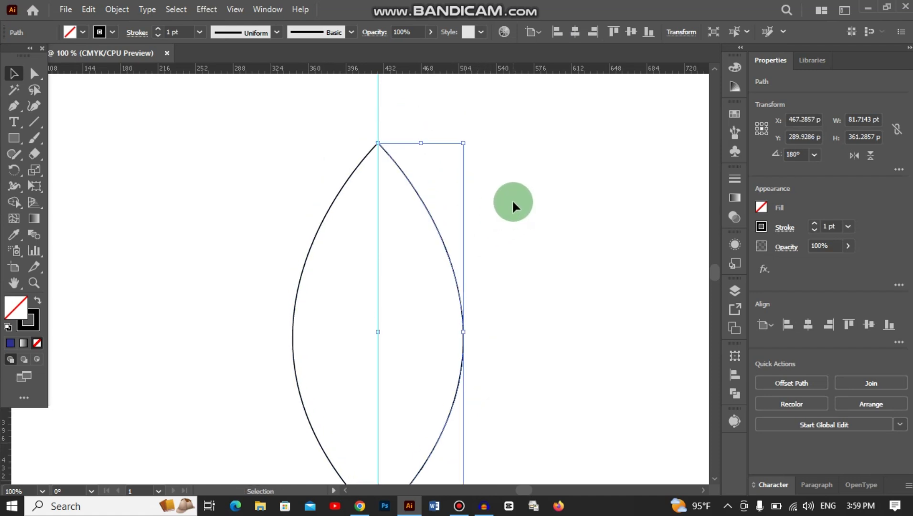
{"action": "scroll", "coordinate": [512, 200], "scroll_direction": "up", "scroll_amount": 4}
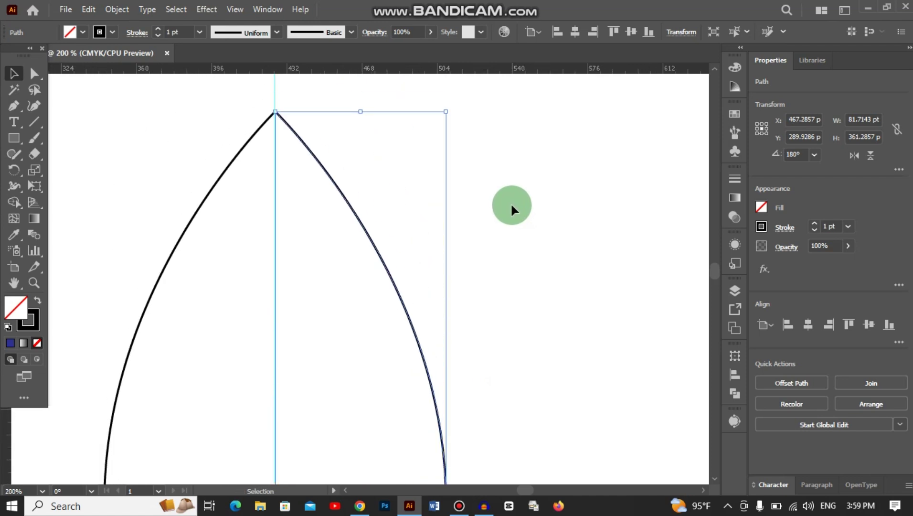
{"action": "scroll", "coordinate": [511, 208], "scroll_direction": "up", "scroll_amount": 4}
{"action": "key", "text": "a"}
{"action": "key", "text": "ctrl+equal"}
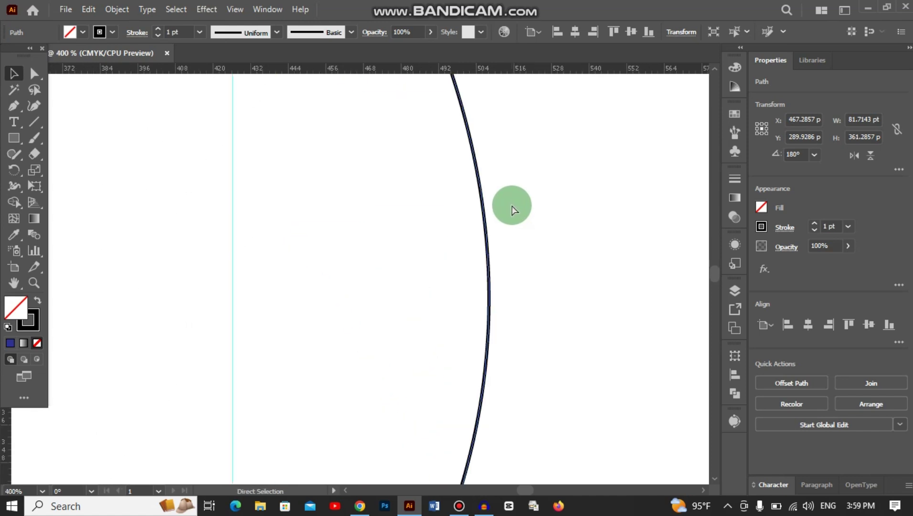
{"action": "key", "text": "ctrl+minus"}
{"action": "key", "text": "ctrl+minus"}
{"action": "key", "text": "ctrl+minus"}
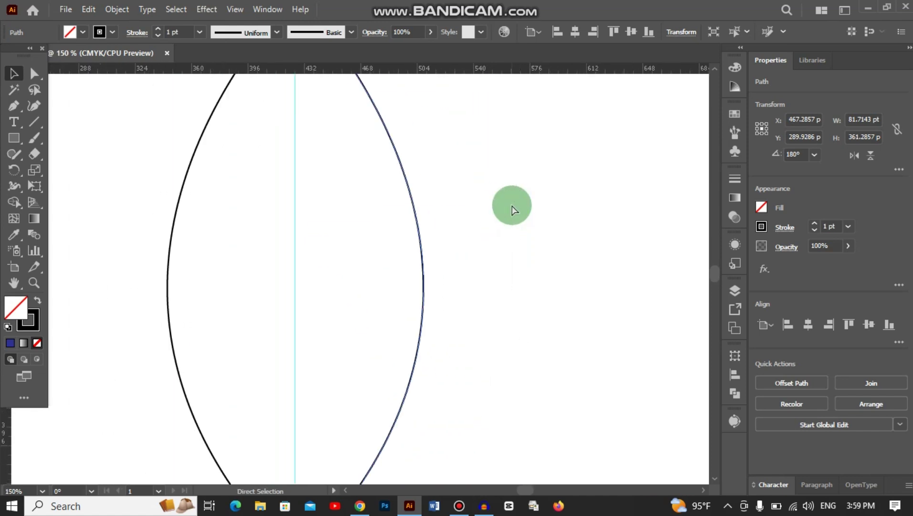
{"action": "left_click_drag", "start_coordinate": [317, 149], "coordinate": [379, 330]}
{"action": "key", "text": "v"}
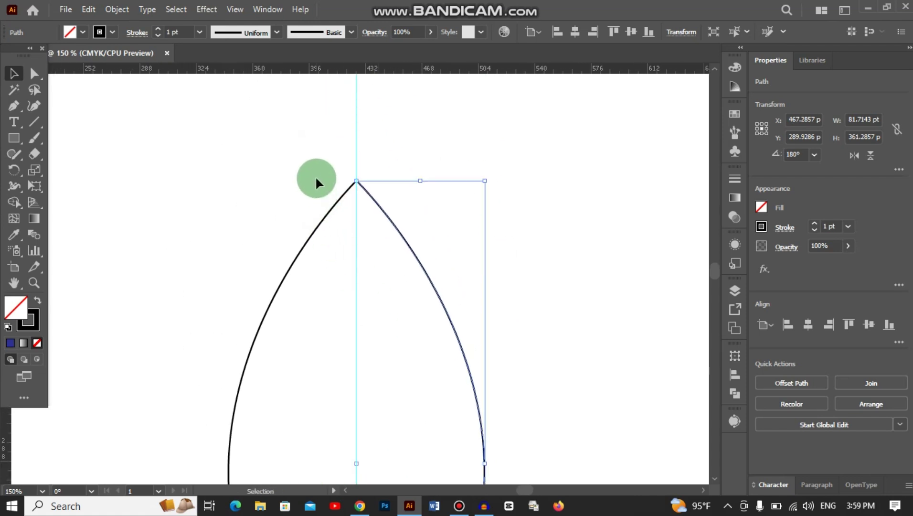
{"action": "left_click", "coordinate": [279, 133]}
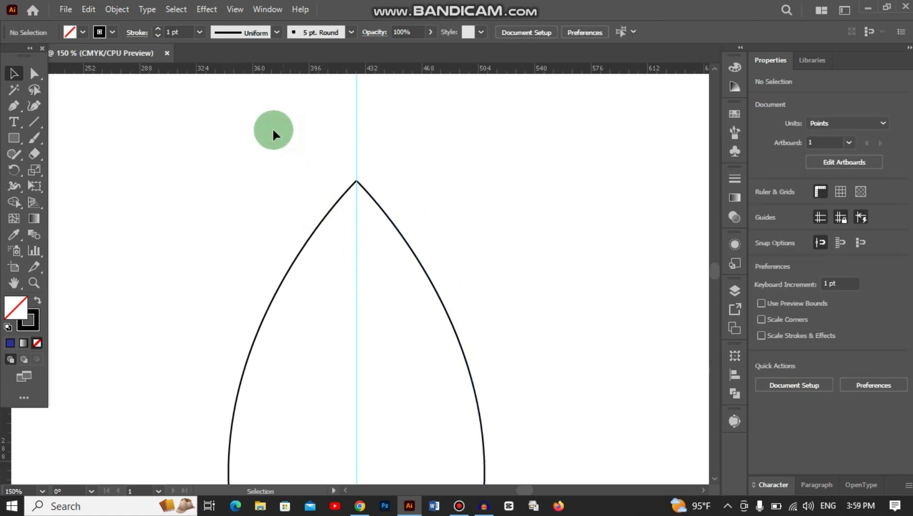
Step: With Direct Selection, marquee the overlapping anchors at the top tip, then add the bottom tip anchors
{"action": "left_click", "coordinate": [34, 75]}
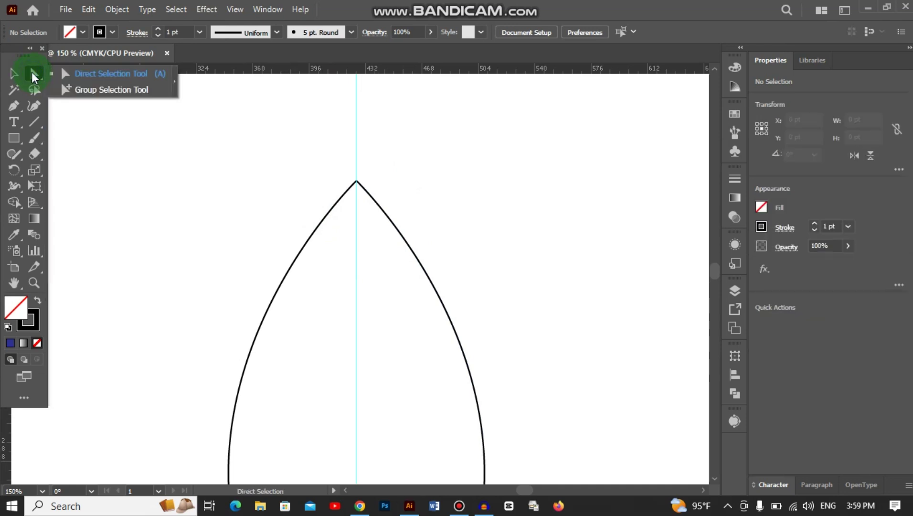
{"action": "left_click", "coordinate": [252, 145]}
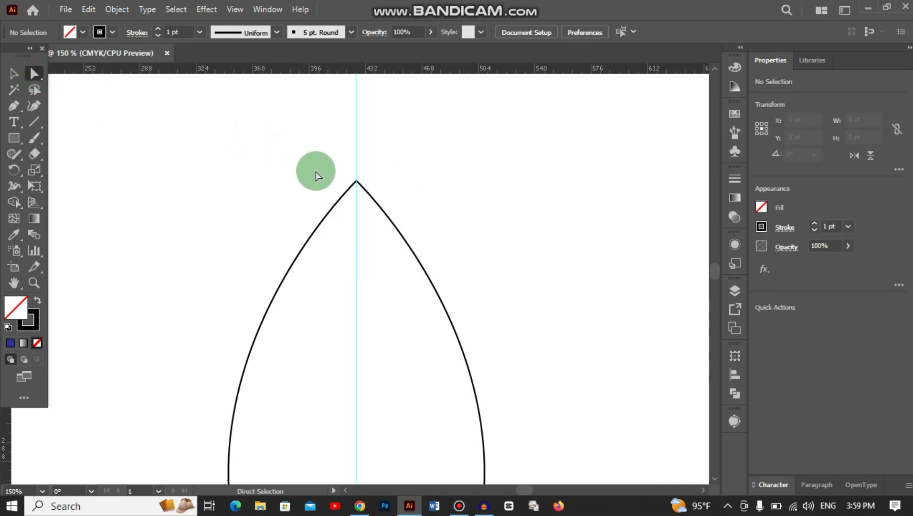
{"action": "left_click", "coordinate": [341, 167]}
{"action": "left_click_drag", "start_coordinate": [341, 170], "coordinate": [371, 190]}
{"action": "scroll", "coordinate": [390, 188], "scroll_direction": "down", "scroll_amount": 10}
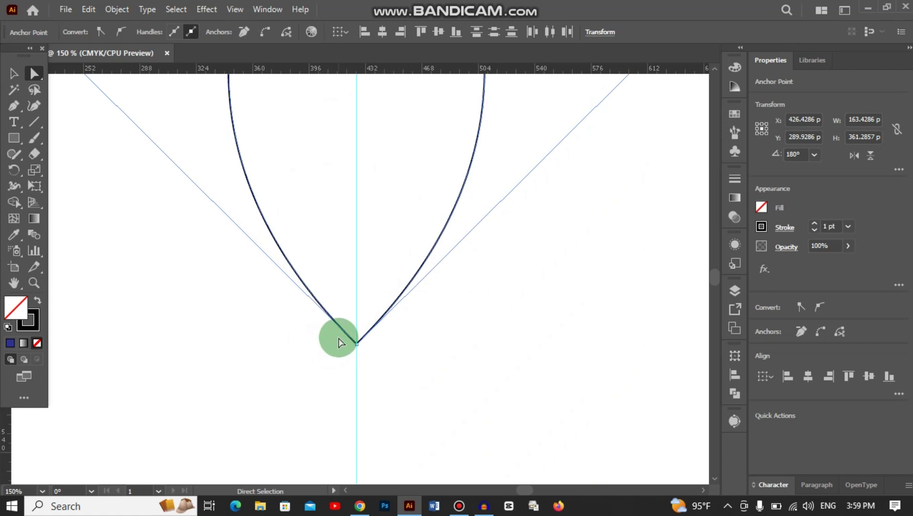
{"action": "left_click_drag", "start_coordinate": [338, 339], "coordinate": [372, 355]}
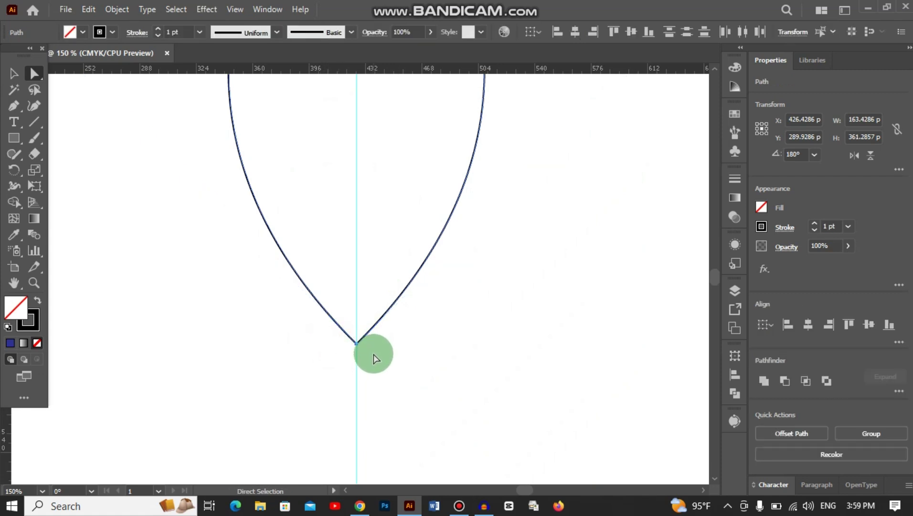
{"action": "right_click", "coordinate": [416, 278]}
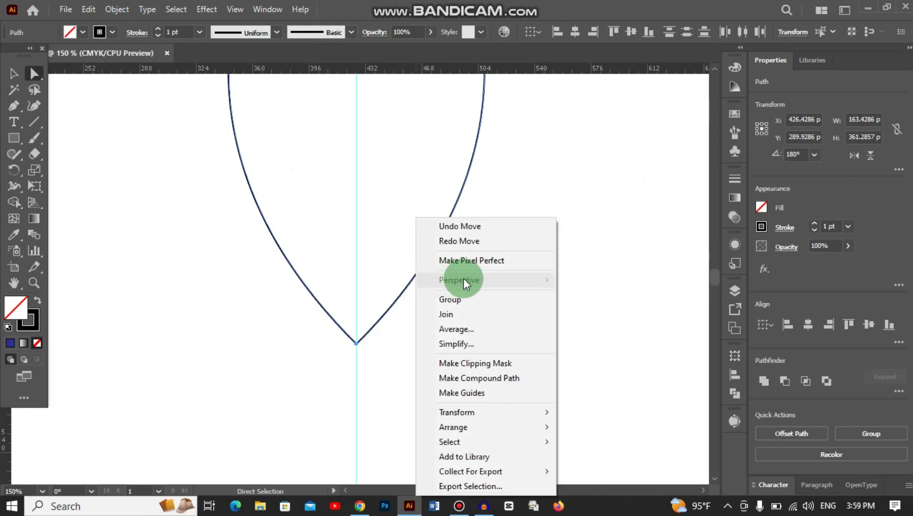
Step: Join the two arcs into one leaf path and select it with the Selection tool
{"action": "left_click", "coordinate": [457, 315]}
{"action": "scroll", "coordinate": [453, 315], "scroll_direction": "up", "scroll_amount": 4}
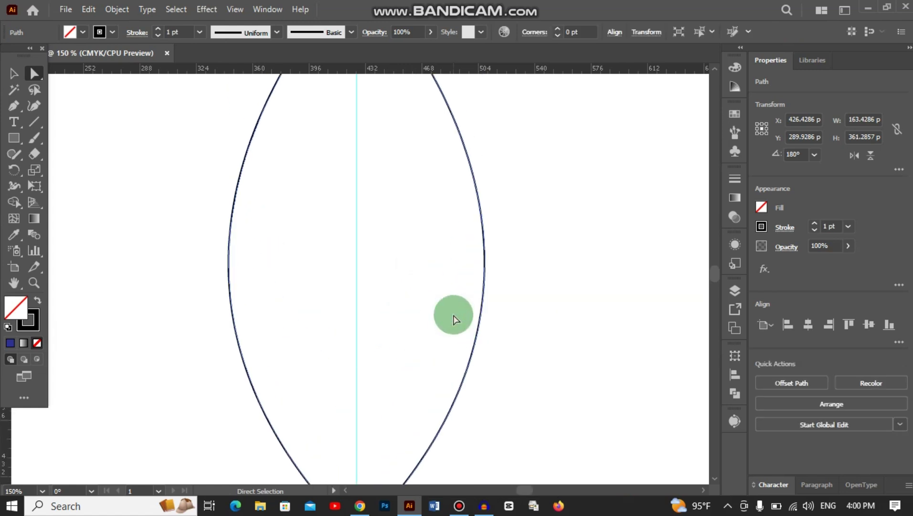
{"action": "scroll", "coordinate": [453, 315], "scroll_direction": "up", "scroll_amount": 3}
{"action": "left_click", "coordinate": [14, 74]}
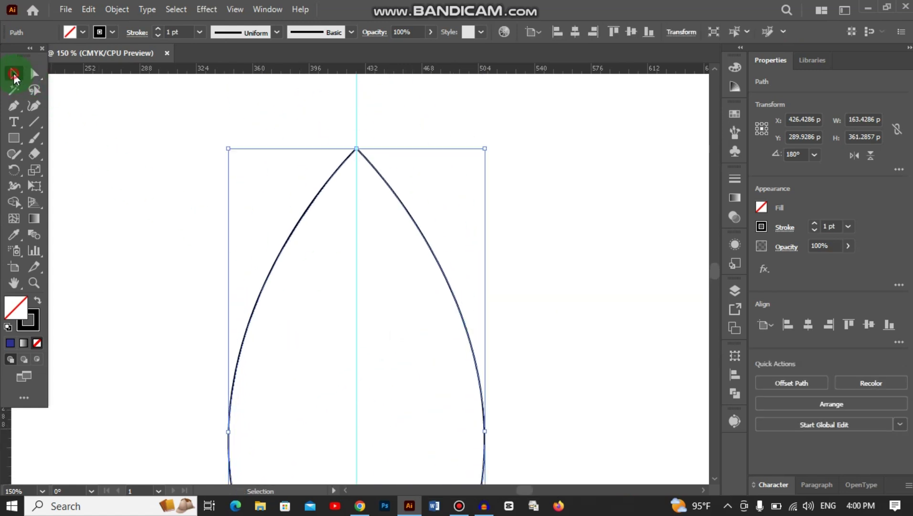
{"action": "left_click", "coordinate": [452, 246]}
{"action": "scroll", "coordinate": [444, 255], "scroll_direction": "up", "scroll_amount": 1}
{"action": "left_click", "coordinate": [580, 262]}
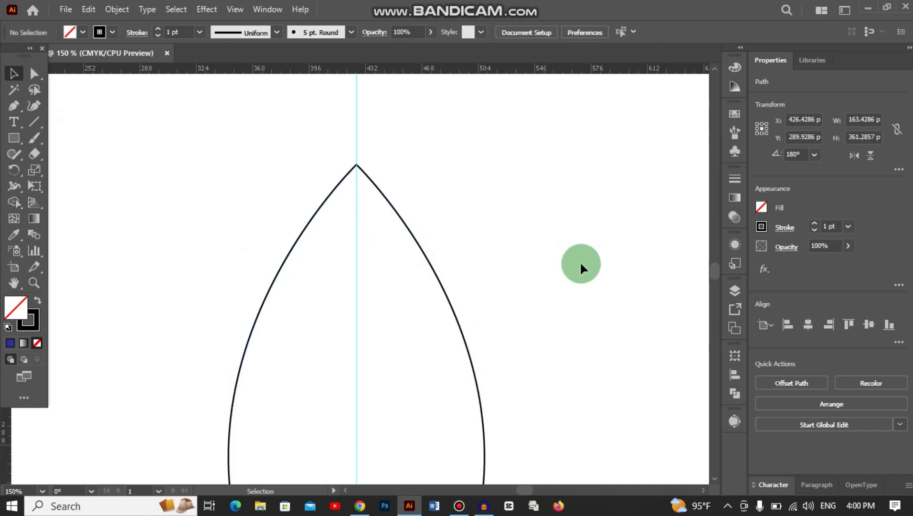
Step: Drag the leaf path left and slightly up, zoom out, and marquee-select it
{"action": "left_click_drag", "start_coordinate": [439, 280], "coordinate": [288, 258]}
{"action": "scroll", "coordinate": [235, 243], "scroll_direction": "left", "scroll_amount": 4}
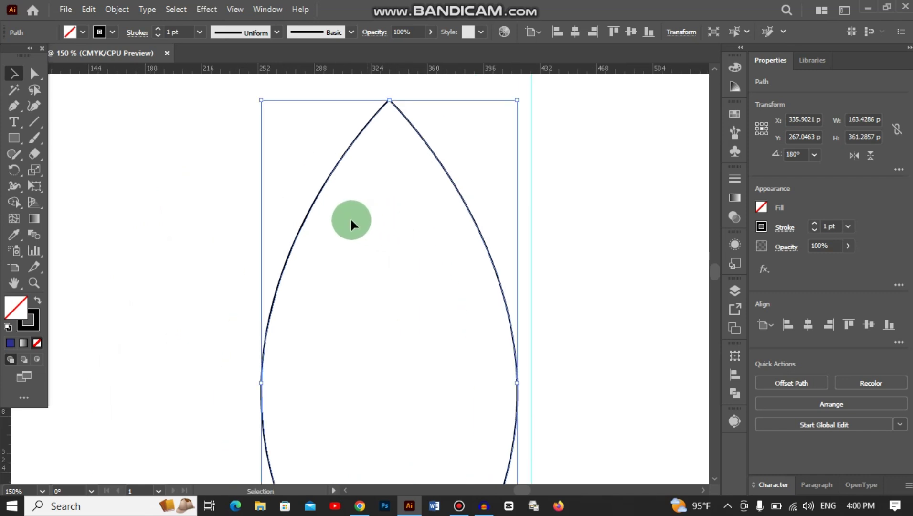
{"action": "left_click_drag", "start_coordinate": [302, 218], "coordinate": [228, 210]}
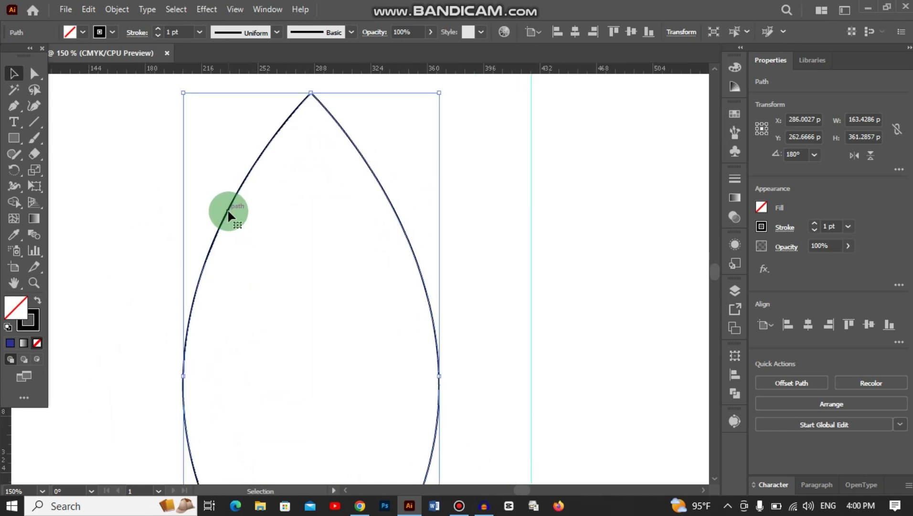
{"action": "key", "text": "ctrl+minus"}
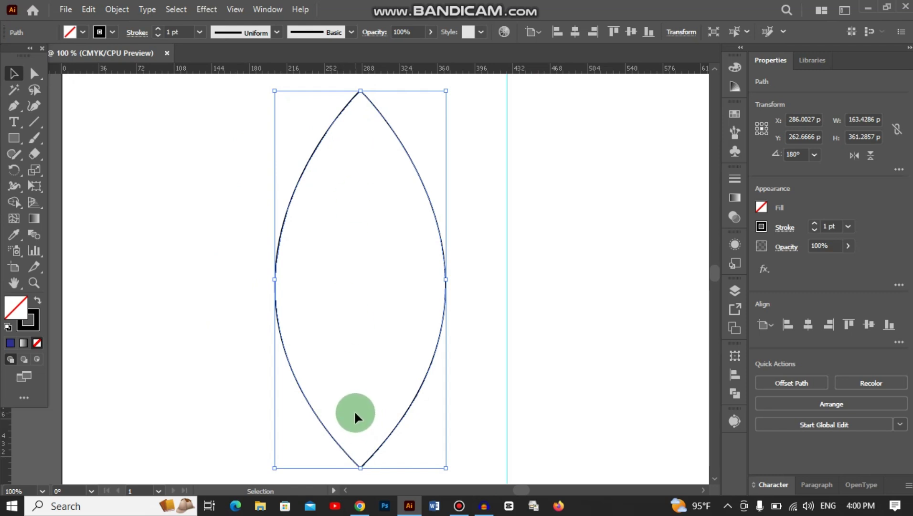
{"action": "left_click_drag", "start_coordinate": [198, 168], "coordinate": [425, 359]}
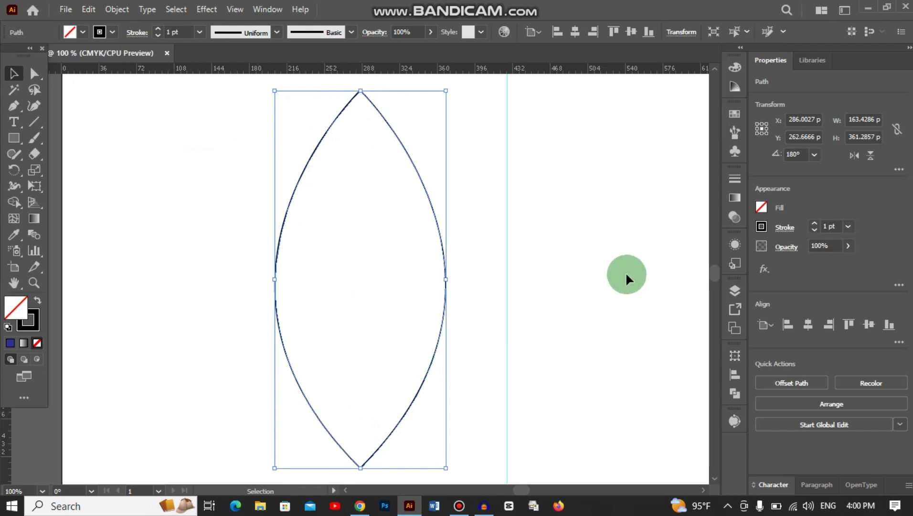
Step: Fill the leaf with green after trying red and yellow
{"action": "left_click", "coordinate": [761, 207]}
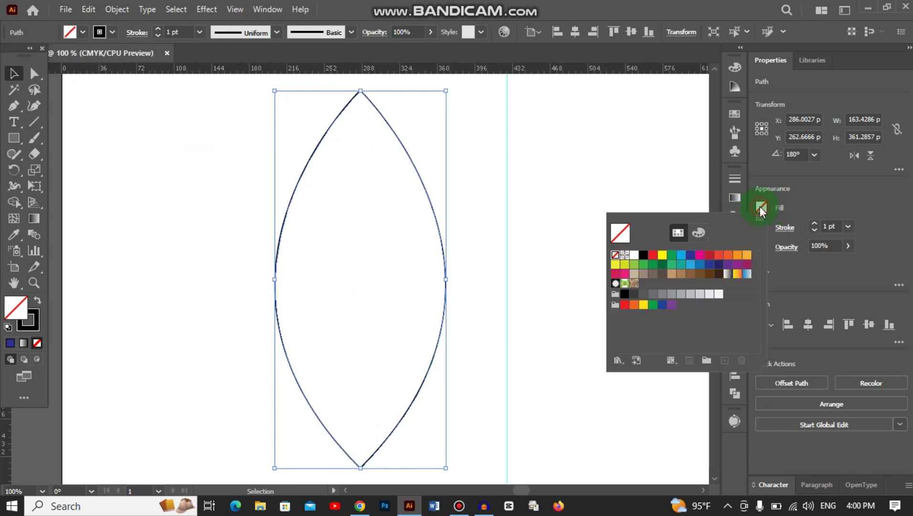
{"action": "left_click", "coordinate": [652, 255]}
{"action": "left_click", "coordinate": [662, 255]}
{"action": "left_click", "coordinate": [672, 255]}
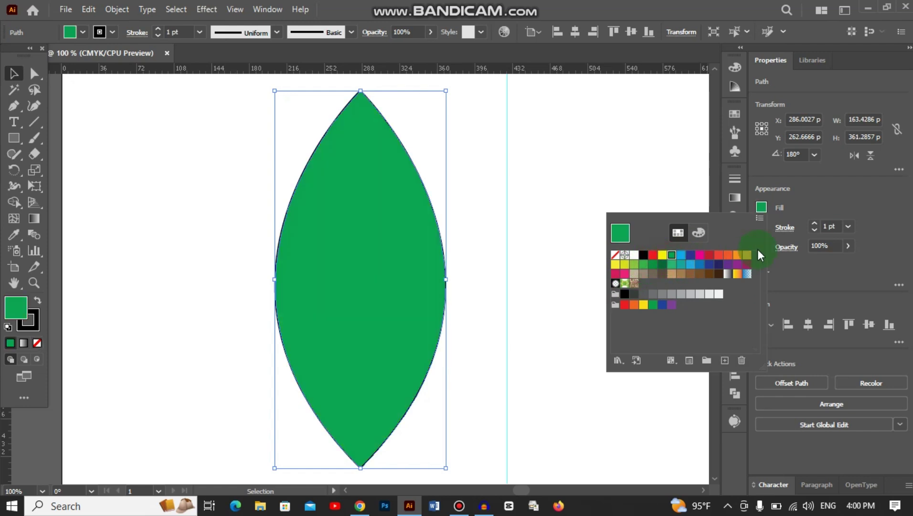
{"action": "left_click", "coordinate": [797, 212]}
Step: Adjust the leaf's stroke weight up and down, settling on 0.75 pt
{"action": "left_click", "coordinate": [816, 224]}
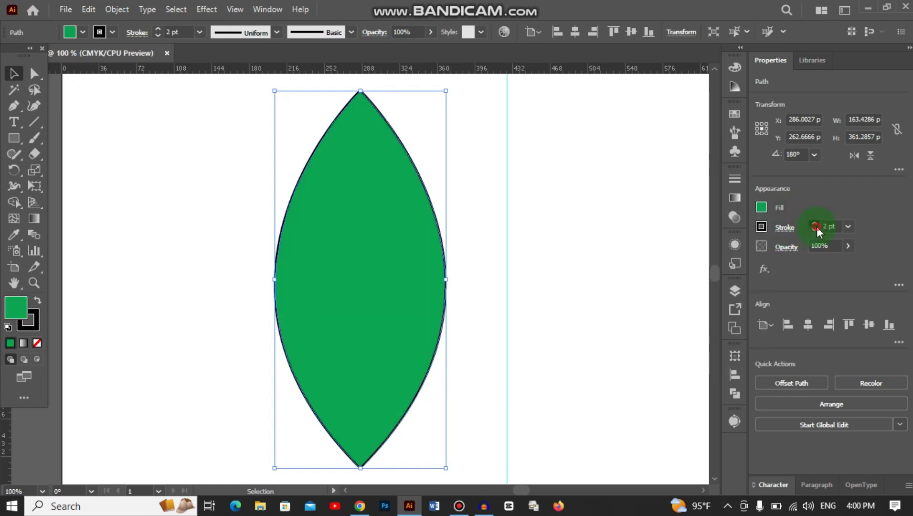
{"action": "left_click", "coordinate": [815, 224]}
{"action": "left_click", "coordinate": [814, 224]}
{"action": "left_click", "coordinate": [814, 224]}
{"action": "left_click", "coordinate": [811, 224]}
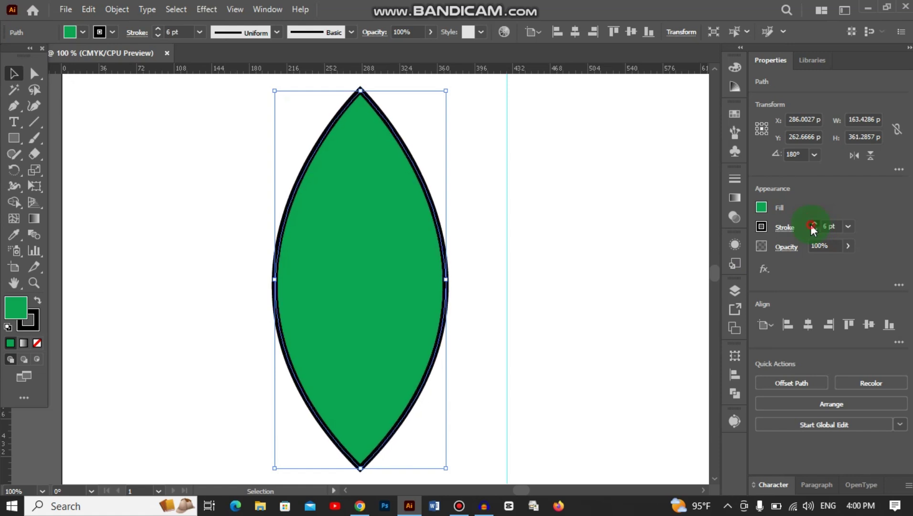
{"action": "left_click", "coordinate": [812, 224]}
{"action": "left_click", "coordinate": [814, 231]}
{"action": "left_click", "coordinate": [814, 230]}
{"action": "left_click", "coordinate": [816, 230]}
{"action": "left_click", "coordinate": [816, 229]}
{"action": "left_click", "coordinate": [815, 229]}
{"action": "left_click", "coordinate": [815, 229]}
{"action": "left_click", "coordinate": [814, 229]}
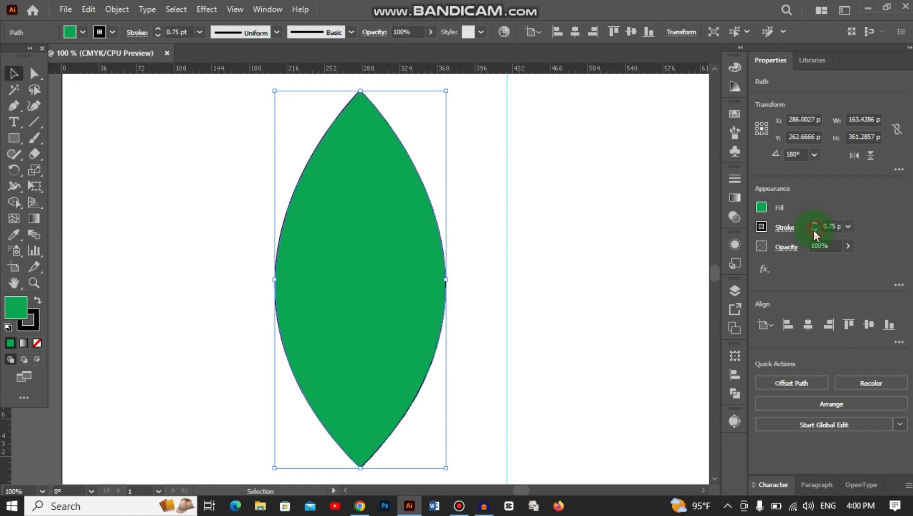
Step: Set the leaf's stroke colour to None and deselect it
{"action": "left_click", "coordinate": [763, 227]}
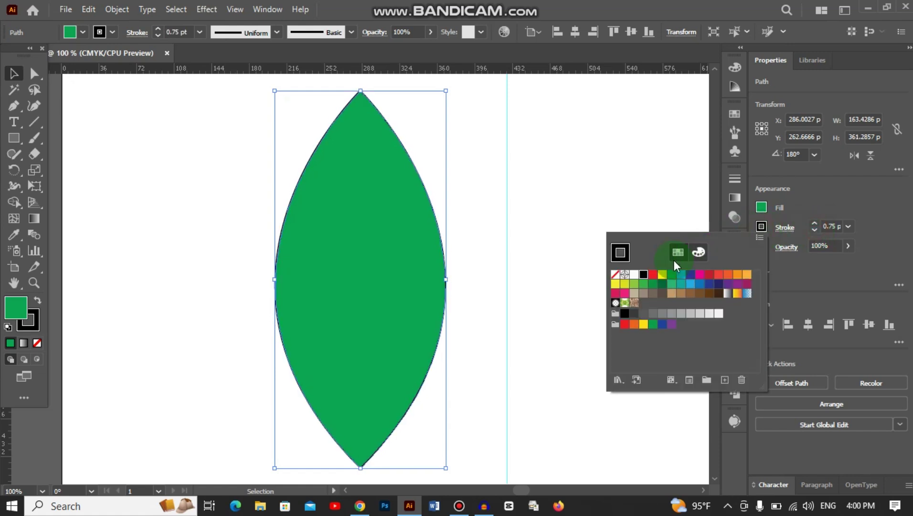
{"action": "left_click", "coordinate": [623, 276]}
{"action": "left_click", "coordinate": [615, 274]}
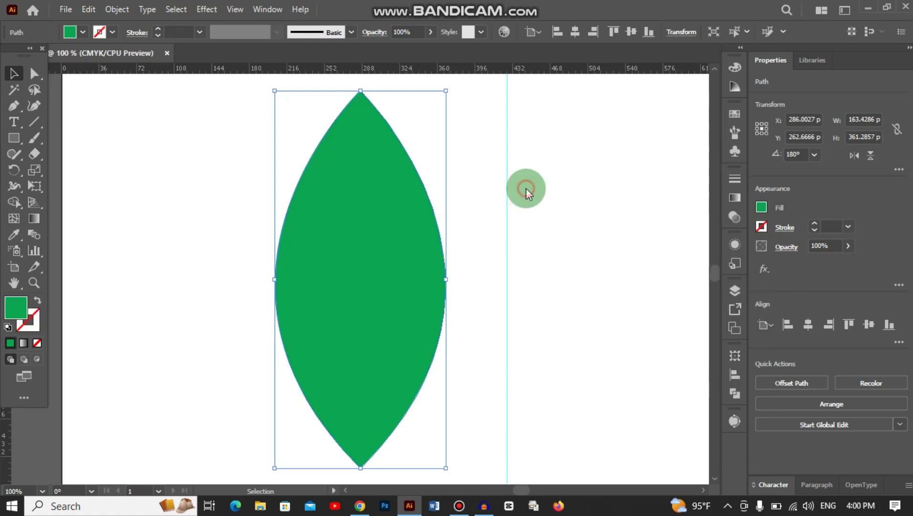
{"action": "left_click", "coordinate": [262, 179]}
Step: Marquee-select the green leaf, delete it, and zoom out with Ctrl+minus
{"action": "left_click", "coordinate": [409, 302]}
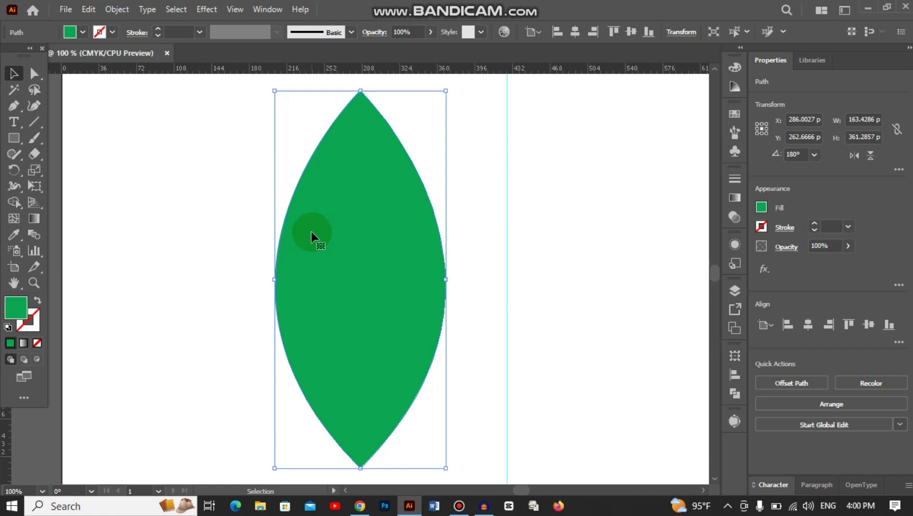
{"action": "left_click_drag", "start_coordinate": [252, 244], "coordinate": [216, 332]}
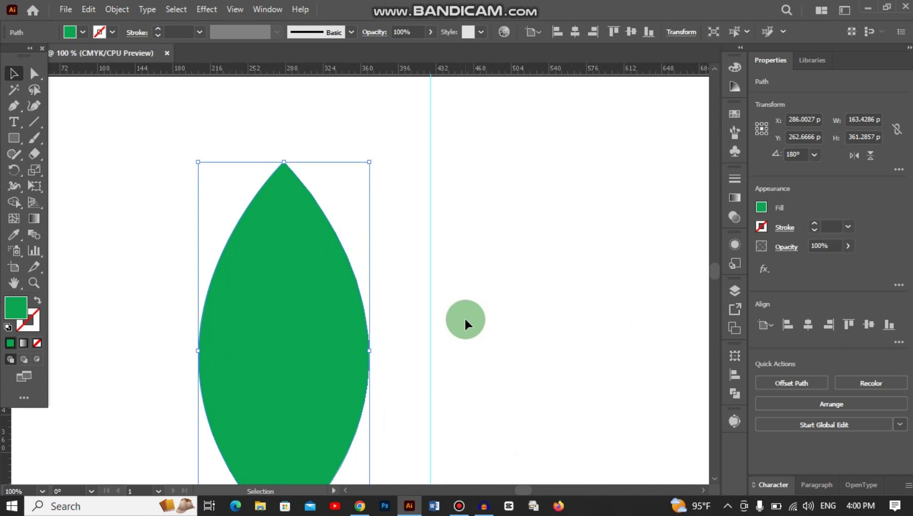
{"action": "left_click_drag", "start_coordinate": [114, 128], "coordinate": [285, 322]}
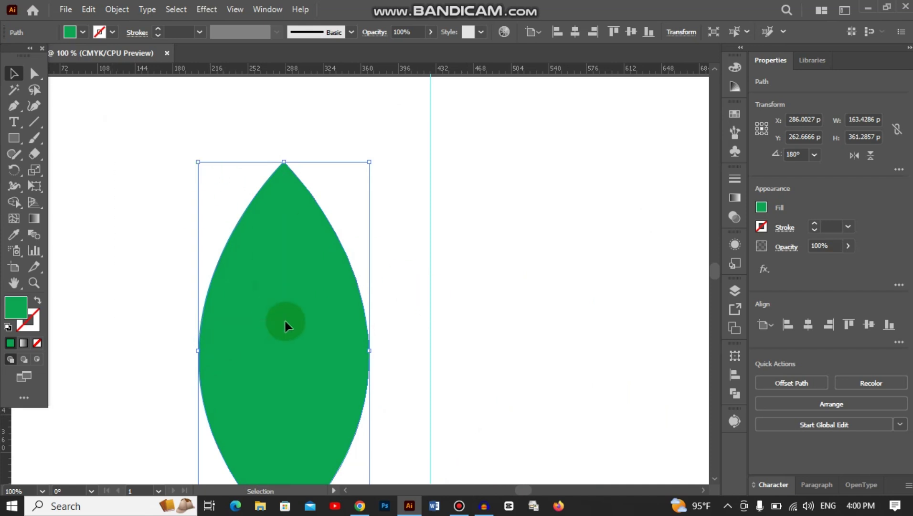
{"action": "key", "text": "Delete"}
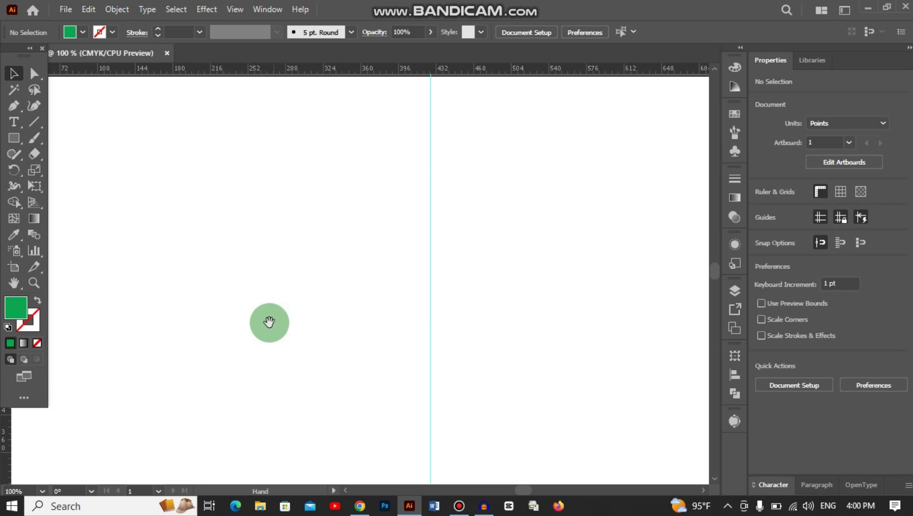
{"action": "left_click_drag", "start_coordinate": [285, 322], "coordinate": [290, 278]}
{"action": "key", "text": "ctrl+minus"}
{"action": "key", "text": "ctrl+minus"}
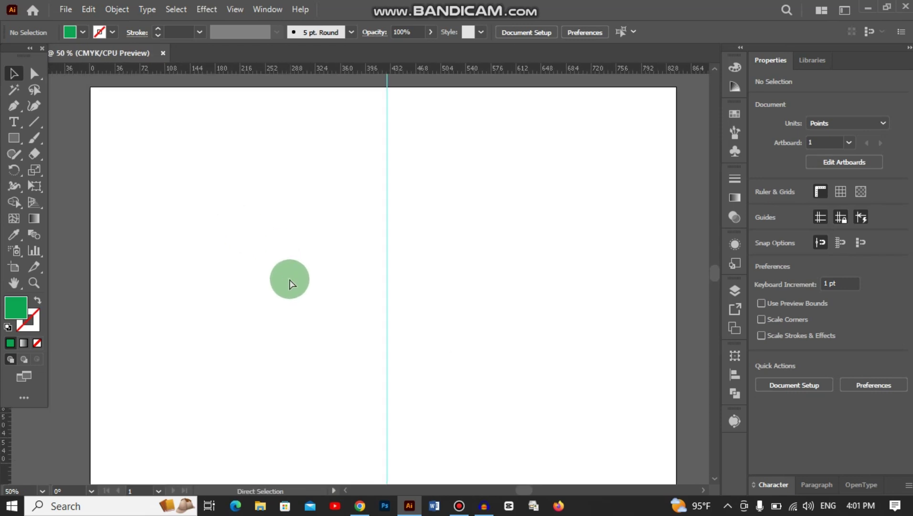
Step: In Chrome, search Google for 't shirt' and preview a front-and-back t-shirt image
{"action": "left_click", "coordinate": [361, 507]}
{"action": "left_click", "coordinate": [266, 37]}
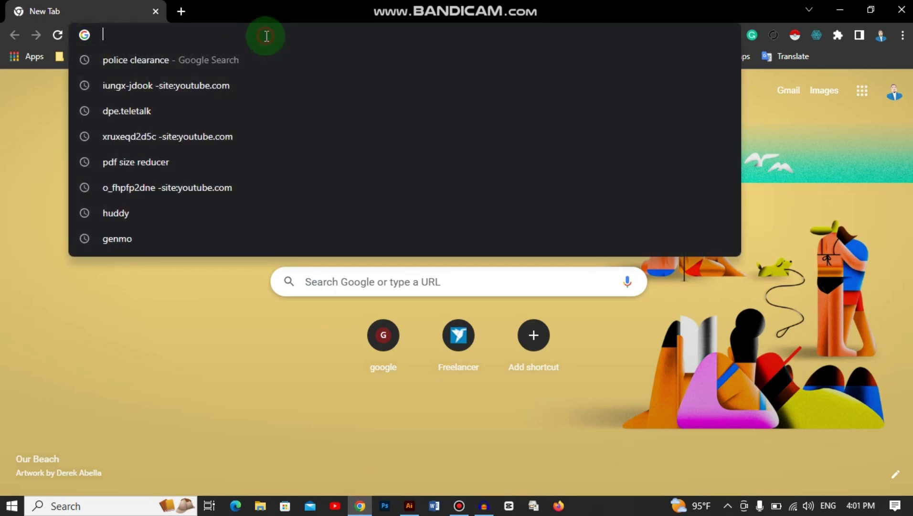
{"action": "type", "text": "t shirt"}
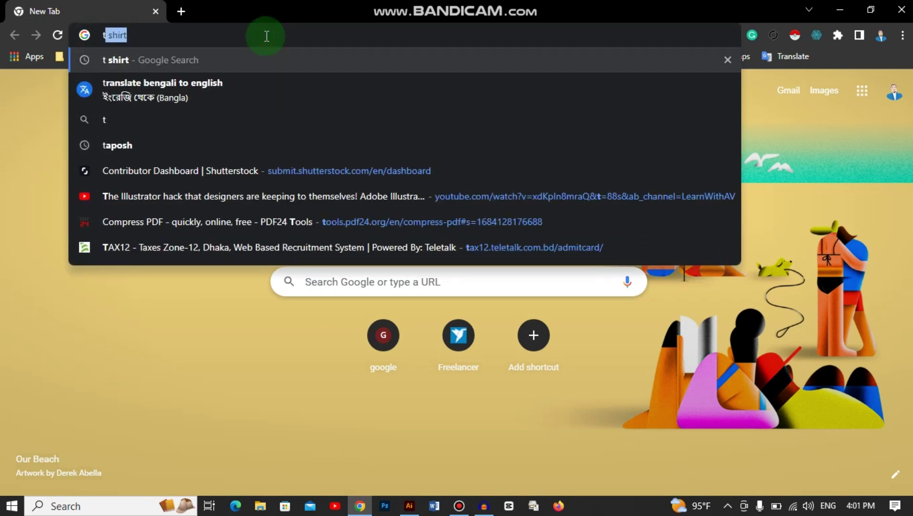
{"action": "key", "text": "Return"}
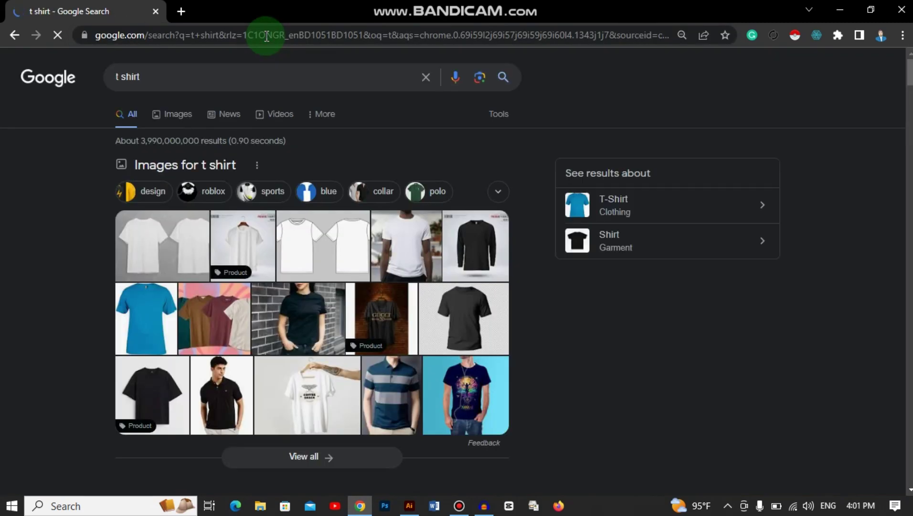
{"action": "left_click", "coordinate": [311, 248]}
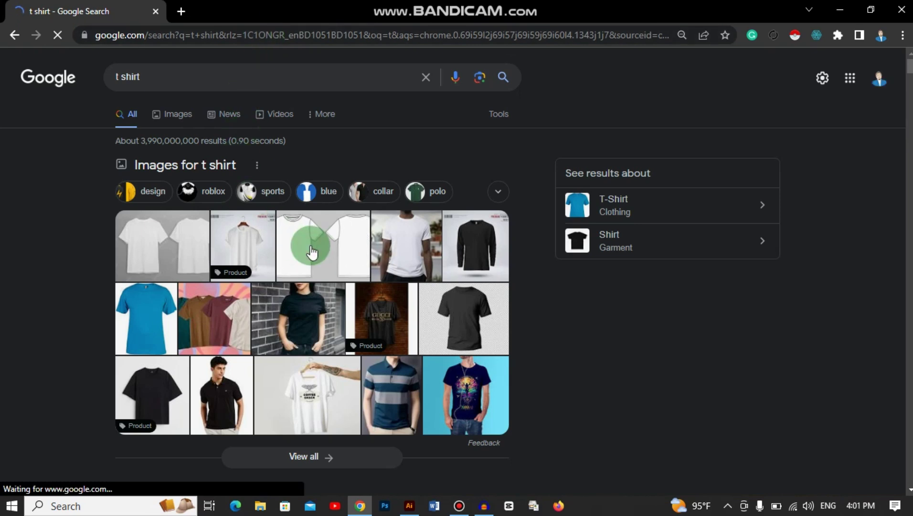
{"action": "left_click", "coordinate": [326, 246]}
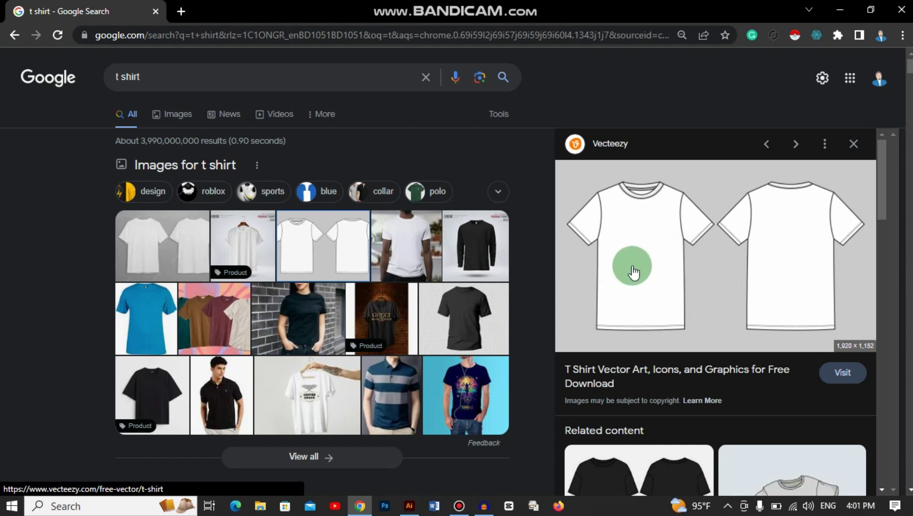
Step: Refine the search to 't shirt vector' and preview the third t-shirt image
{"action": "left_click", "coordinate": [303, 85]}
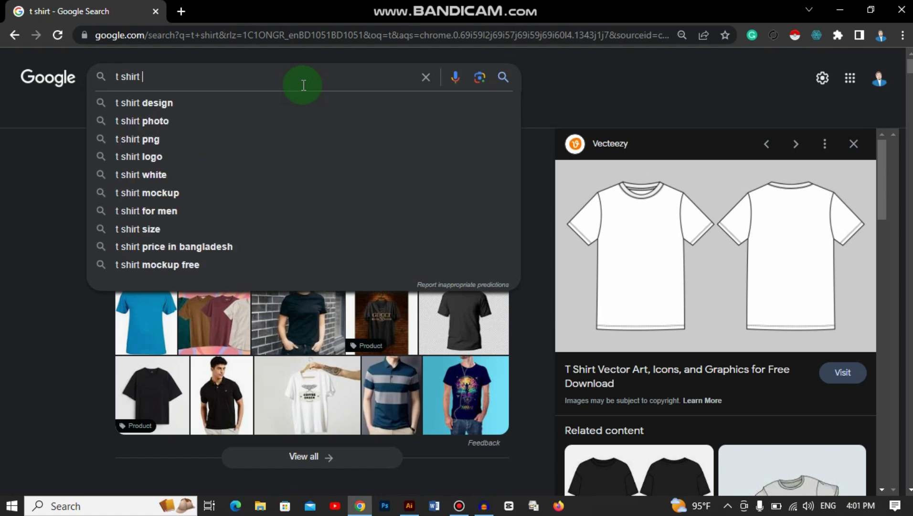
{"action": "type", "text": "vac"}
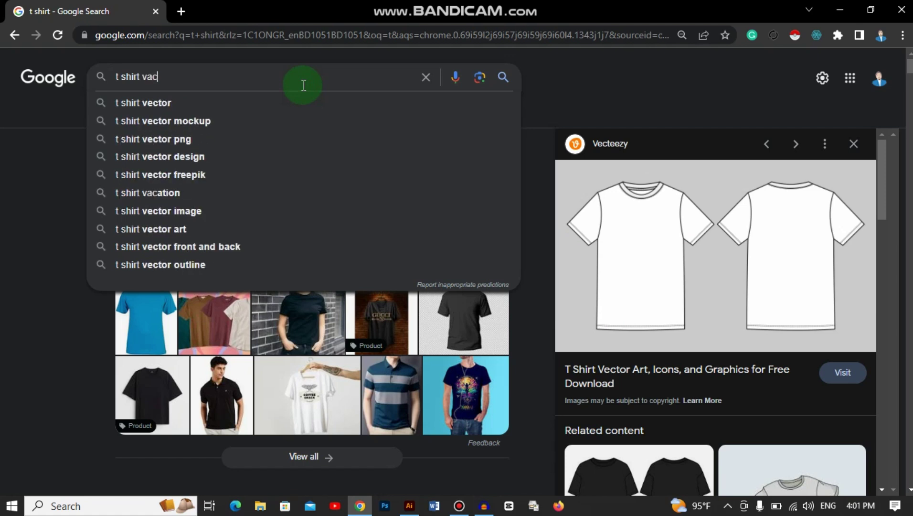
{"action": "left_click", "coordinate": [183, 106]}
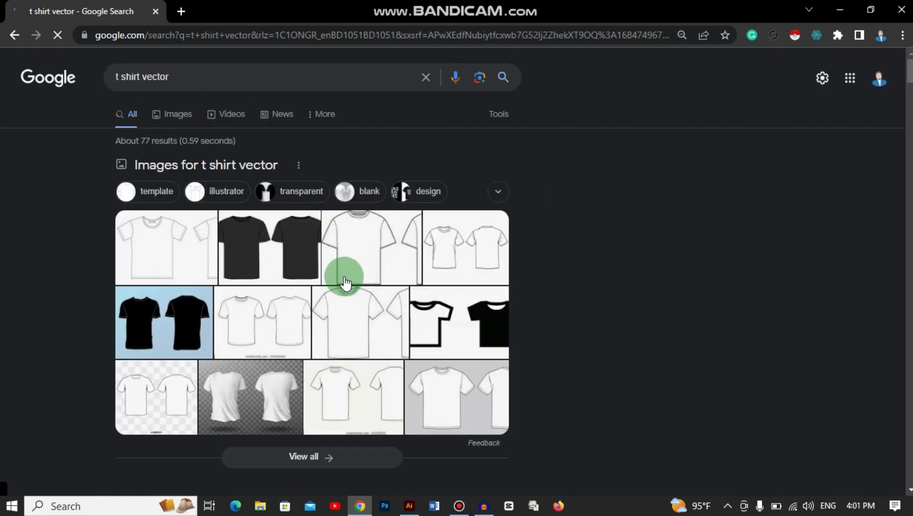
{"action": "left_click", "coordinate": [354, 250]}
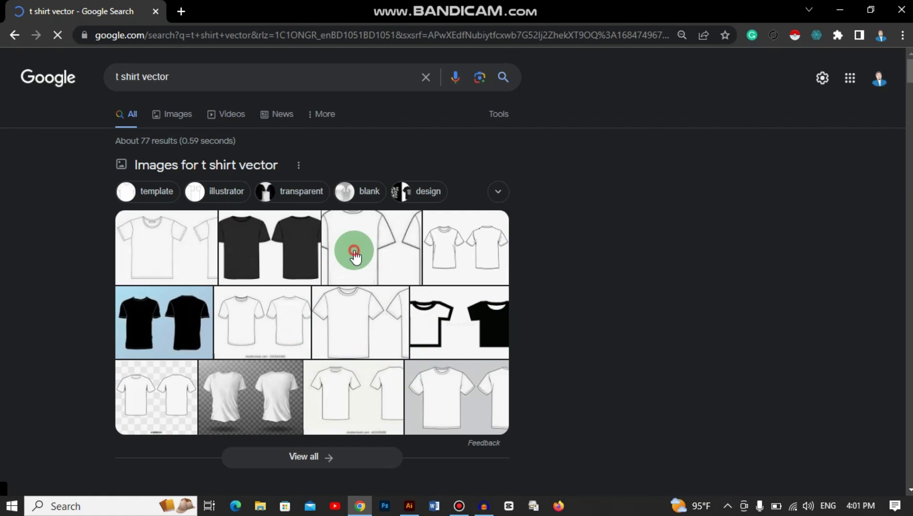
Step: Paste the t-shirt image into Illustrator, enlarge it to about 685 × 333 pt, and pan to the front shirt
{"action": "left_click", "coordinate": [409, 506]}
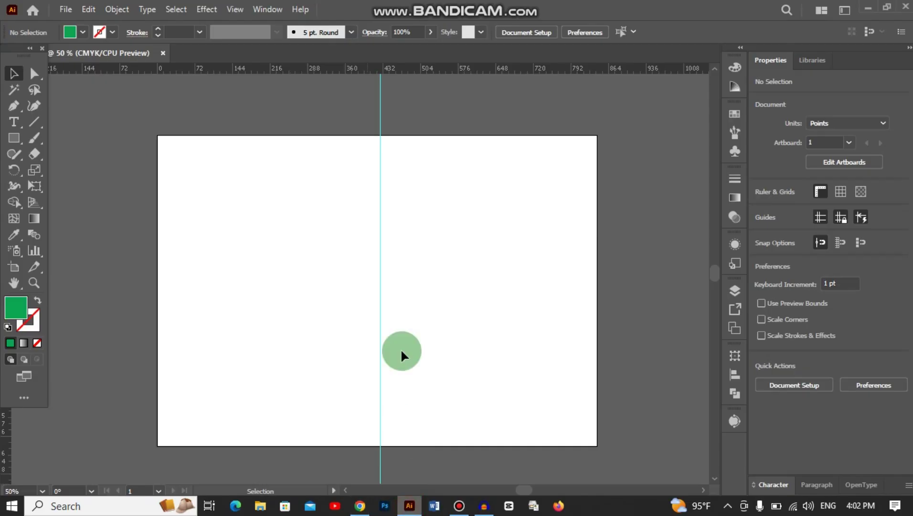
{"action": "key", "text": "ctrl+v"}
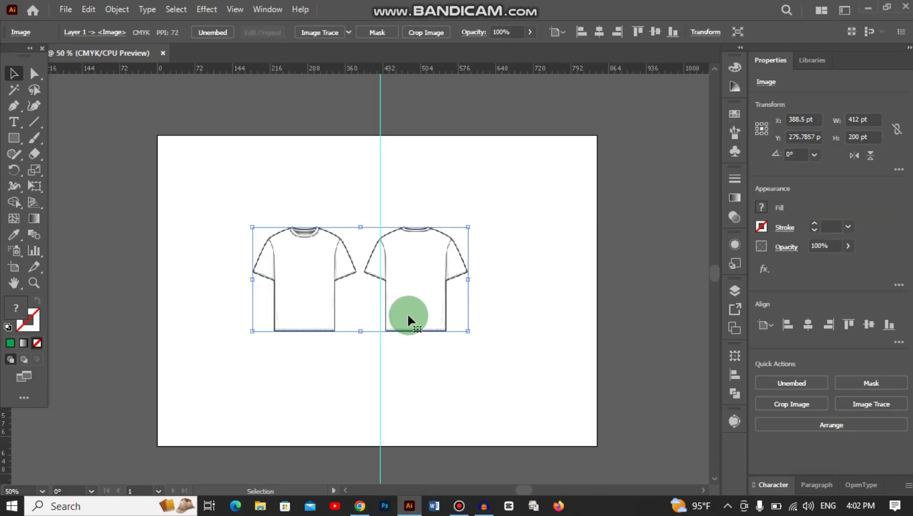
{"action": "left_click_drag", "start_coordinate": [472, 335], "coordinate": [537, 381]}
{"action": "left_click_drag", "start_coordinate": [452, 310], "coordinate": [468, 309]}
{"action": "left_click", "coordinate": [437, 403]}
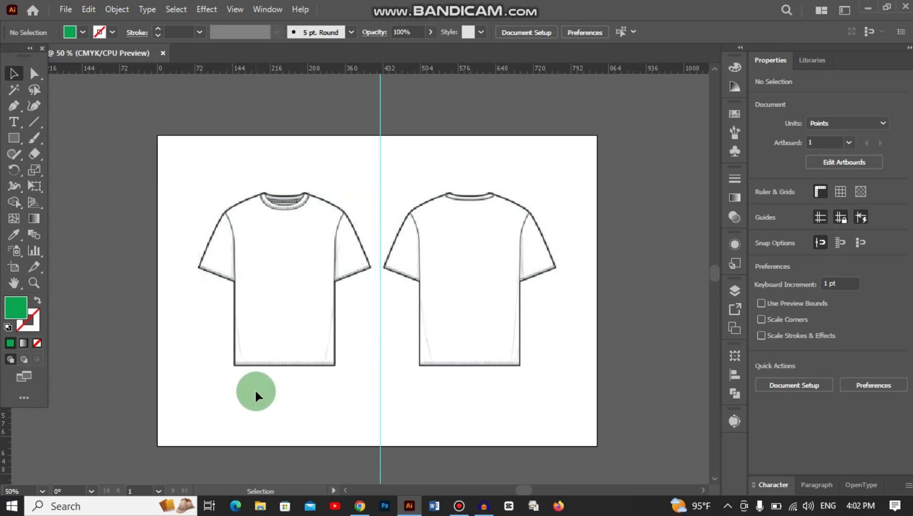
{"action": "scroll", "coordinate": [258, 394], "scroll_direction": "up", "scroll_amount": 2}
{"action": "left_click_drag", "start_coordinate": [237, 316], "coordinate": [440, 326]}
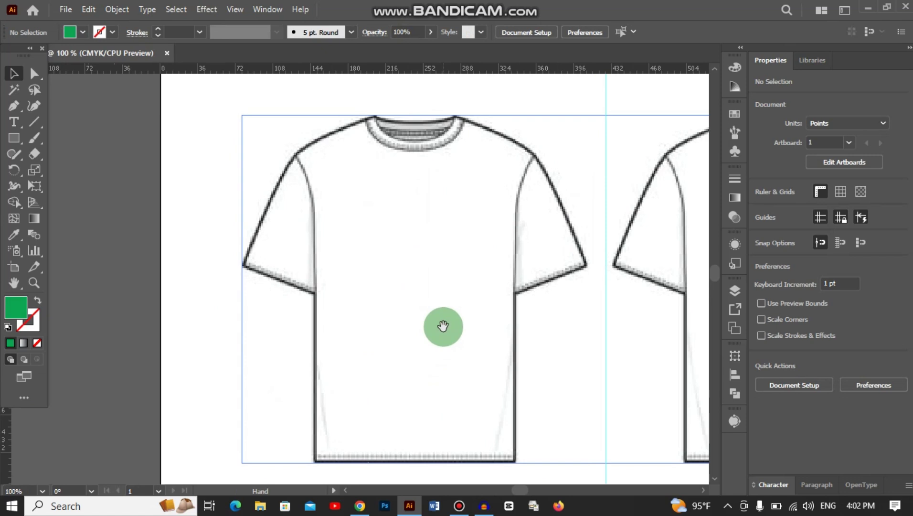
Step: Start a Pen path at the left shoulder seam with no fill and a green stroke
{"action": "left_click", "coordinate": [13, 105]}
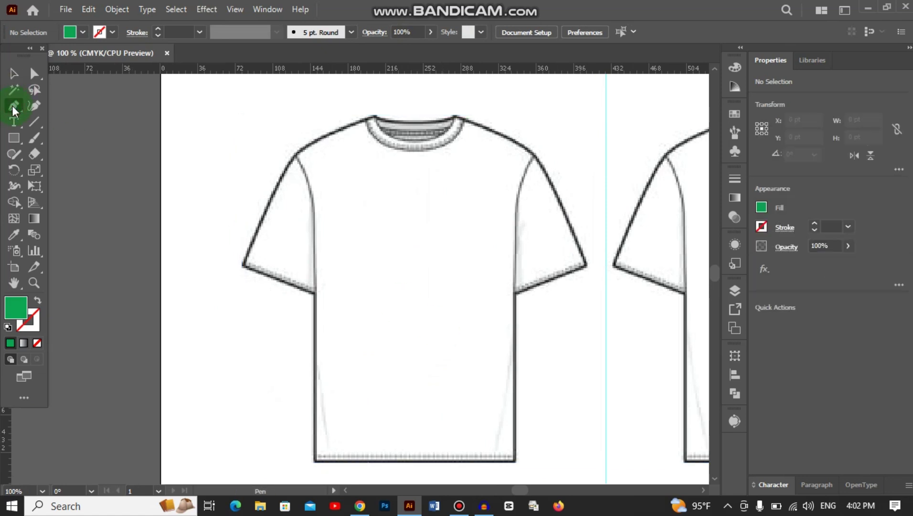
{"action": "scroll", "coordinate": [194, 169], "scroll_direction": "up", "scroll_amount": 3}
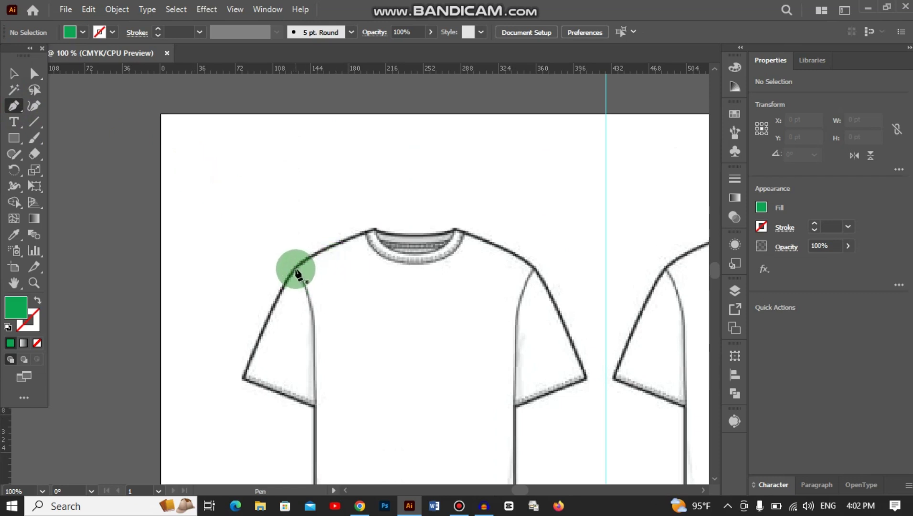
{"action": "left_click_drag", "start_coordinate": [294, 269], "coordinate": [234, 248]}
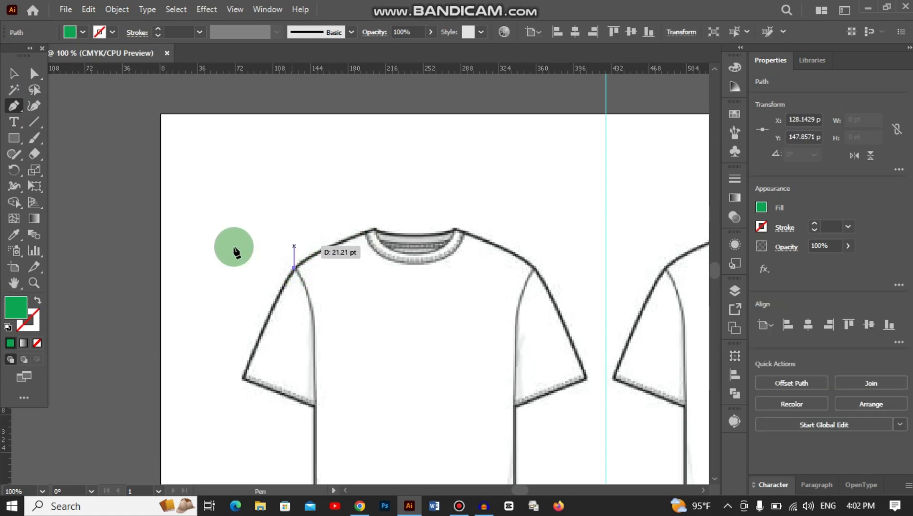
{"action": "left_click", "coordinate": [37, 305]}
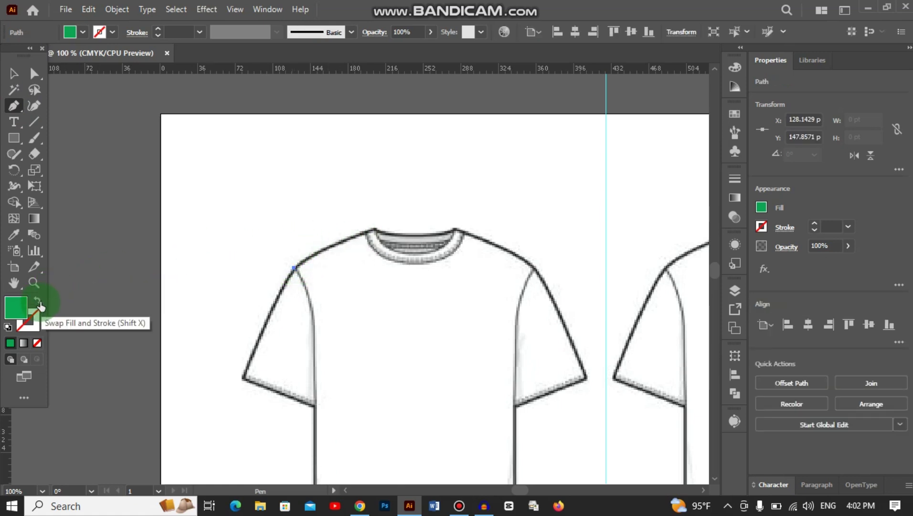
{"action": "left_click", "coordinate": [37, 305]}
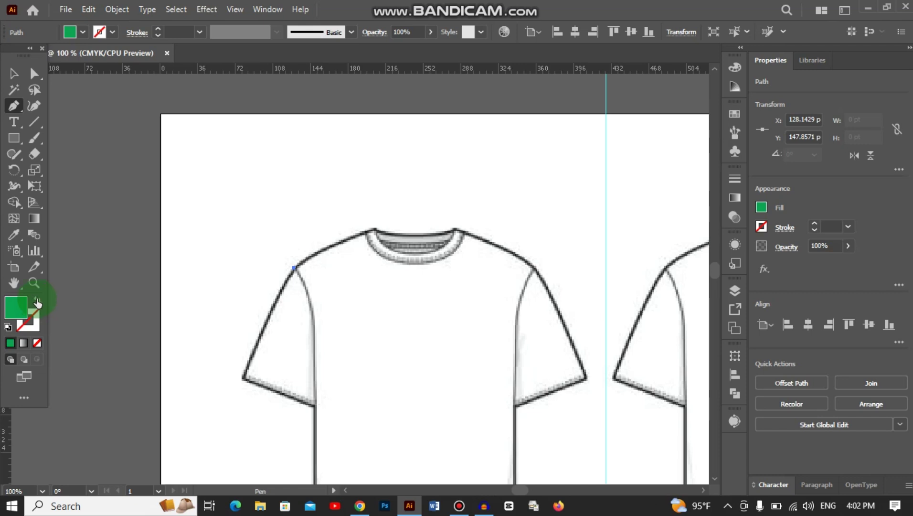
{"action": "left_click", "coordinate": [36, 302]}
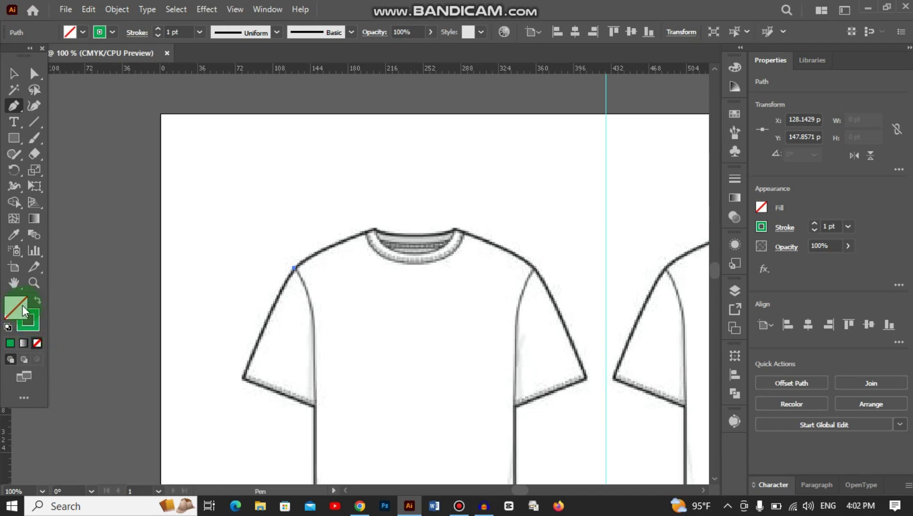
{"action": "left_click", "coordinate": [35, 316]}
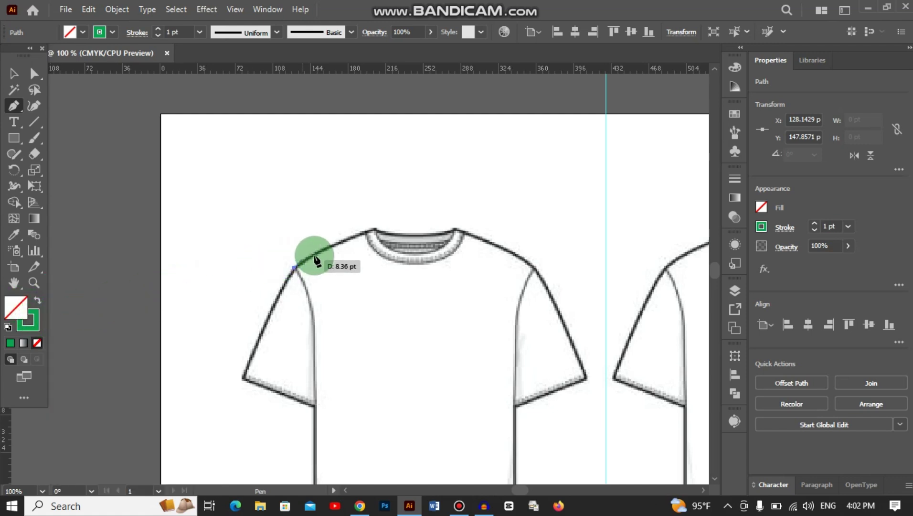
{"action": "scroll", "coordinate": [305, 267], "scroll_direction": "up", "scroll_amount": 1}
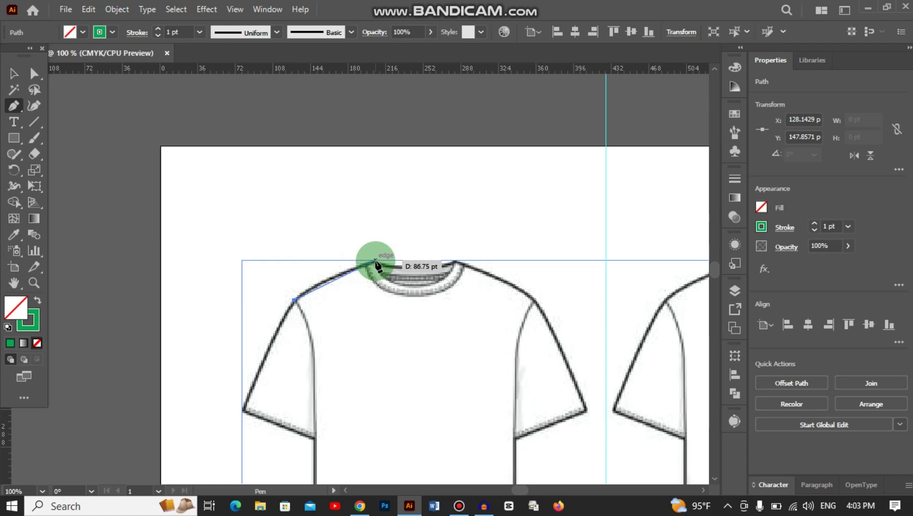
Step: Trace the neckline and shoulder curves across to the right shoulder end
{"action": "left_click_drag", "start_coordinate": [376, 261], "coordinate": [430, 244]}
{"action": "left_click_drag", "start_coordinate": [375, 260], "coordinate": [497, 197]}
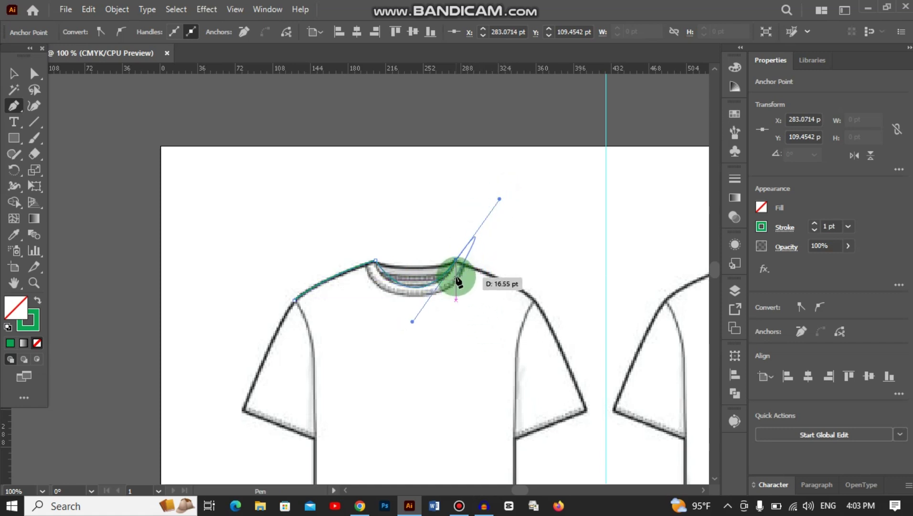
{"action": "left_click", "coordinate": [456, 261]}
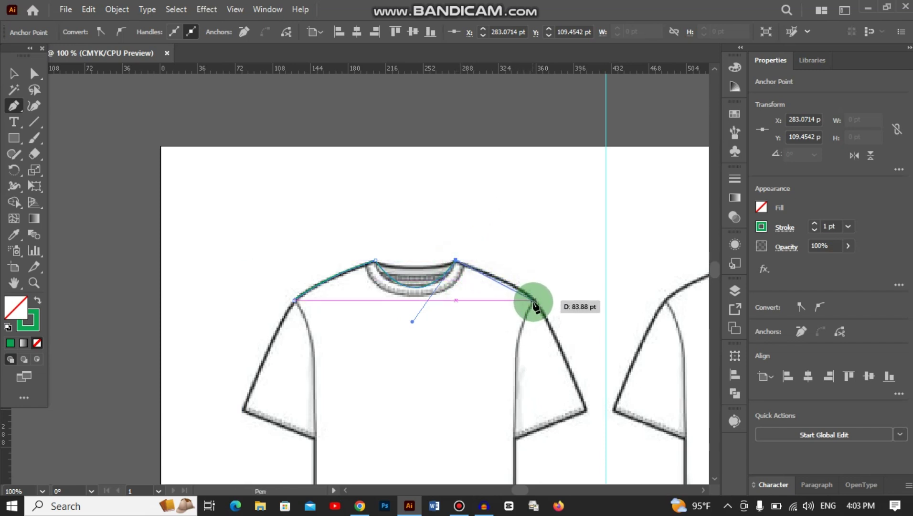
{"action": "left_click_drag", "start_coordinate": [534, 302], "coordinate": [550, 321]}
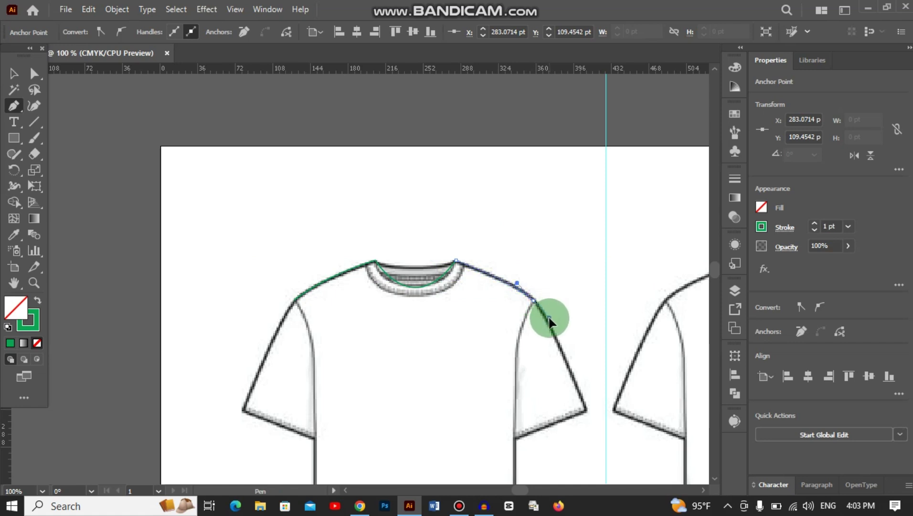
{"action": "left_click_drag", "start_coordinate": [549, 321], "coordinate": [518, 450]}
Step: Continue down the right sleeve seam and side, across the hem, and back up to the left shoulder
{"action": "scroll", "coordinate": [530, 302], "scroll_direction": "down", "scroll_amount": 3}
{"action": "left_click", "coordinate": [502, 364]}
{"action": "left_click", "coordinate": [515, 326]}
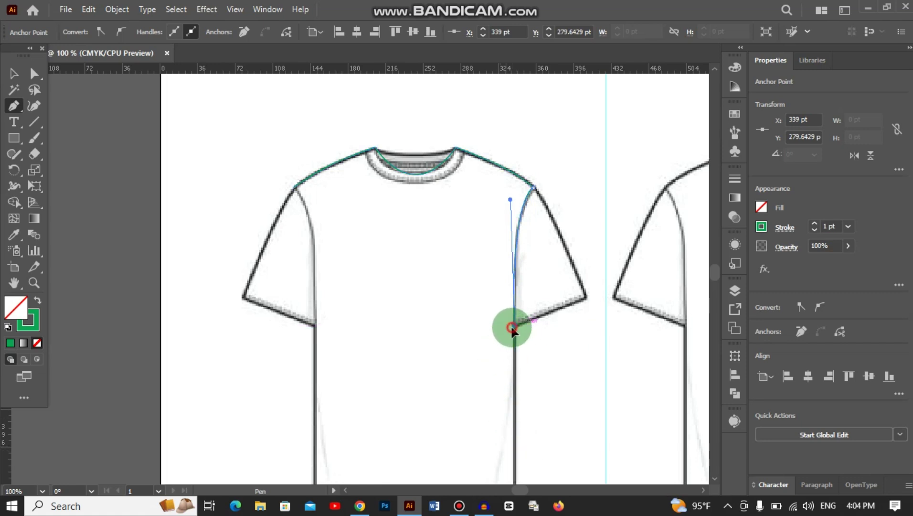
{"action": "scroll", "coordinate": [514, 326], "scroll_direction": "down", "scroll_amount": 5}
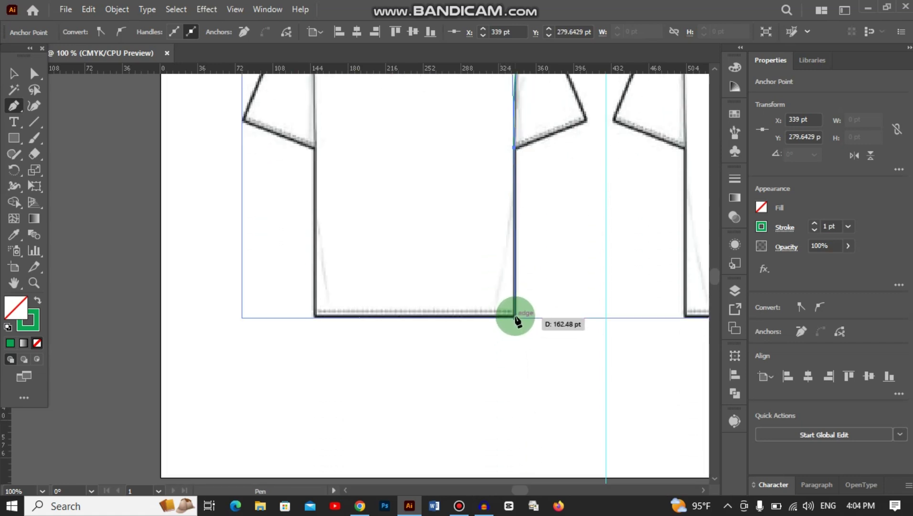
{"action": "left_click", "coordinate": [514, 317]}
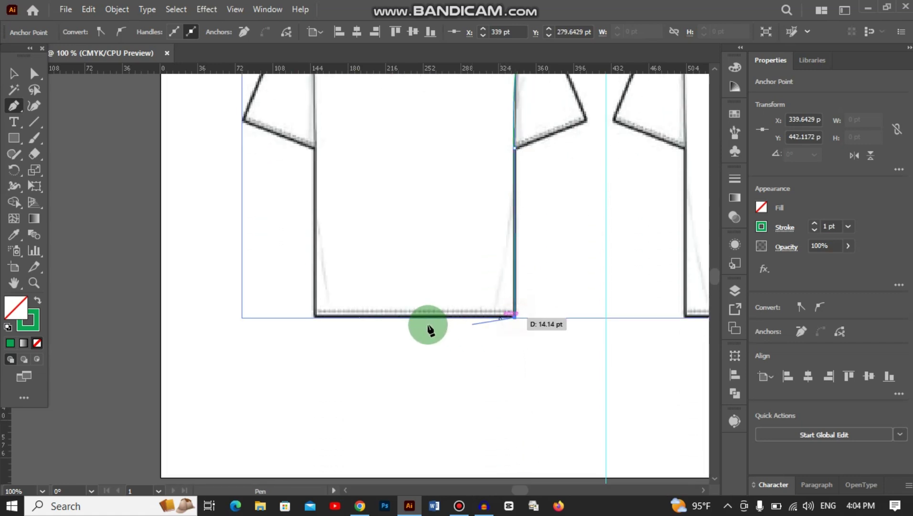
{"action": "left_click", "coordinate": [314, 317]}
{"action": "scroll", "coordinate": [308, 215], "scroll_direction": "up", "scroll_amount": 4}
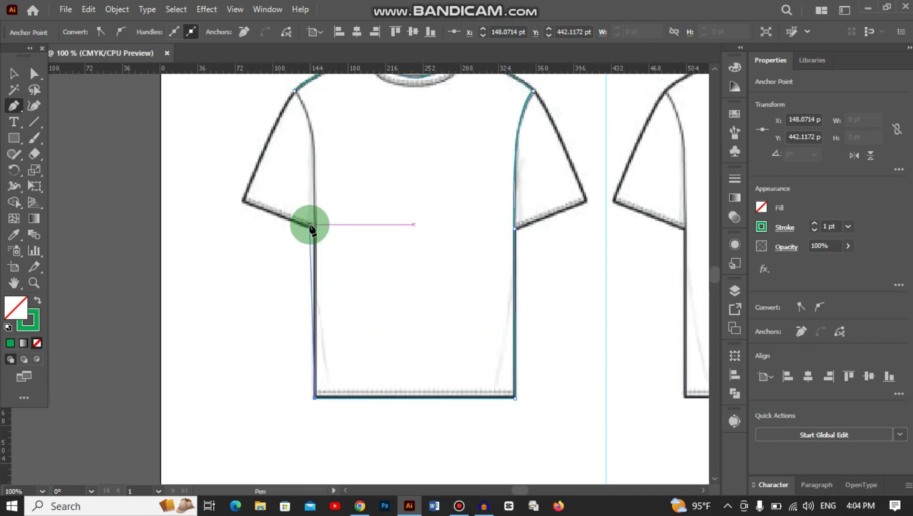
{"action": "left_click", "coordinate": [315, 292]}
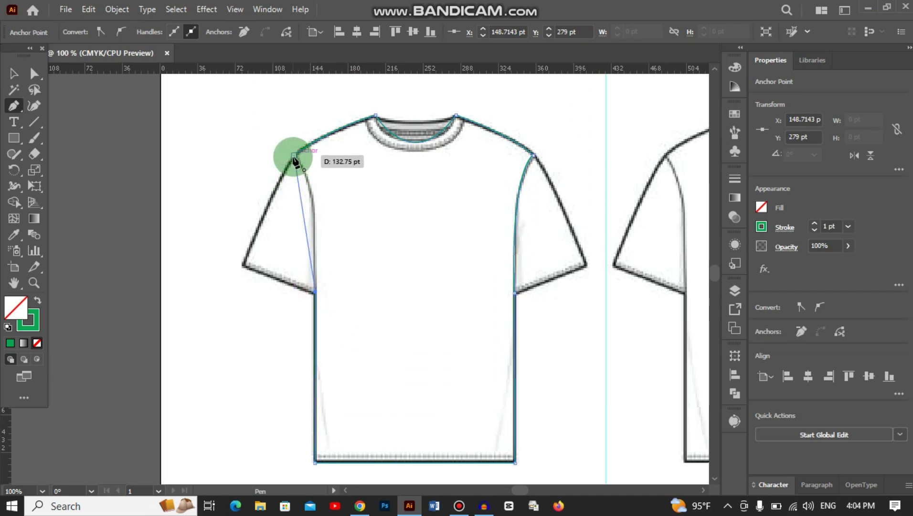
{"action": "left_click_drag", "start_coordinate": [295, 156], "coordinate": [321, 131]}
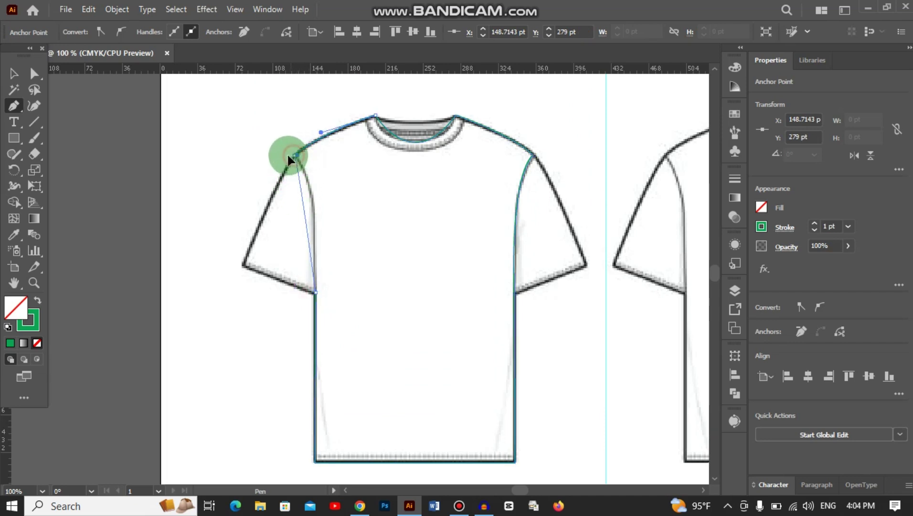
Step: Trace a closed path around the left sleeve's outer edge, inner seam and cuff
{"action": "left_click", "coordinate": [267, 139], "text": "ctrl"}
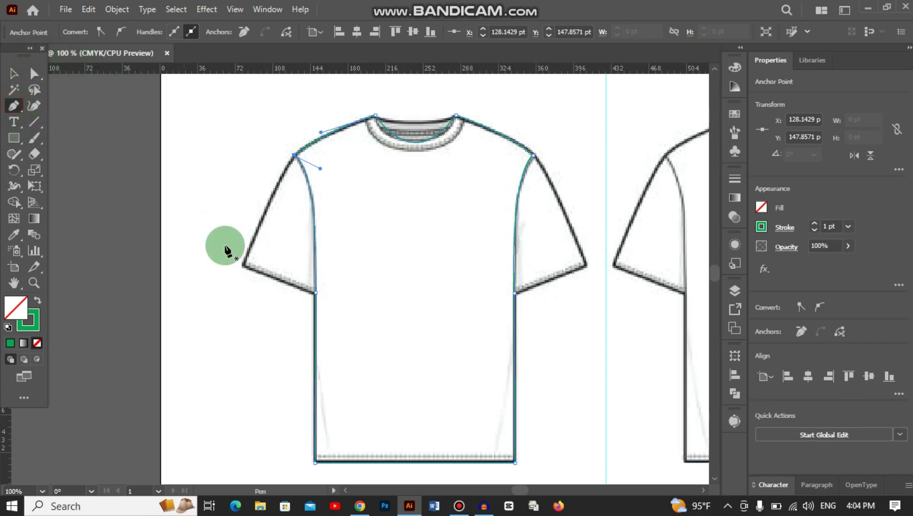
{"action": "left_click_drag", "start_coordinate": [243, 273], "coordinate": [326, 138]}
{"action": "left_click_drag", "start_coordinate": [345, 280], "coordinate": [326, 300]}
{"action": "left_click", "coordinate": [329, 299]}
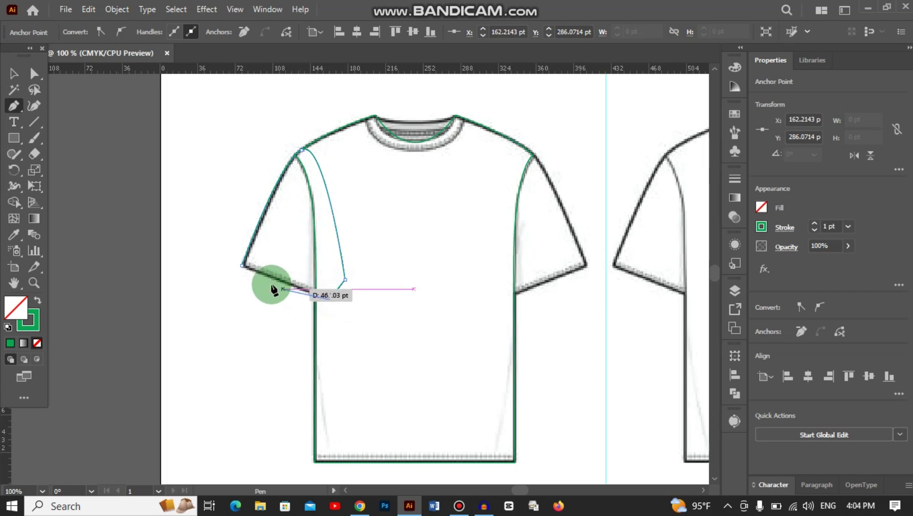
{"action": "left_click", "coordinate": [242, 266]}
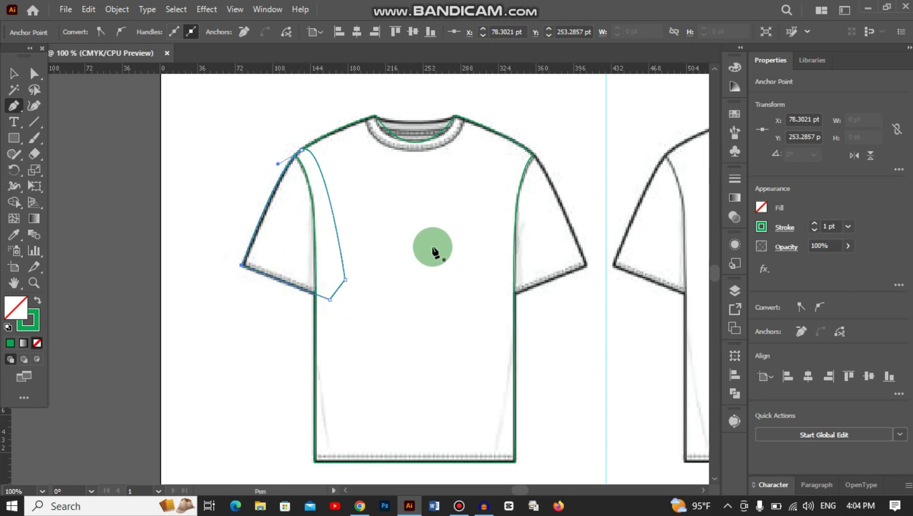
{"action": "left_click", "coordinate": [14, 73]}
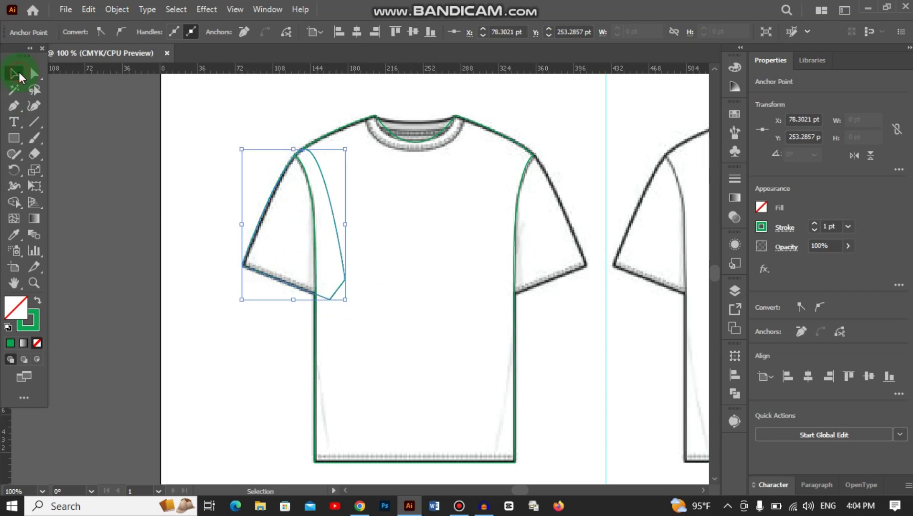
Step: Select the reference t-shirt image and lock it with Object > Lock > Selection
{"action": "left_click", "coordinate": [185, 154]}
{"action": "scroll", "coordinate": [191, 172], "scroll_direction": "up", "scroll_amount": 1}
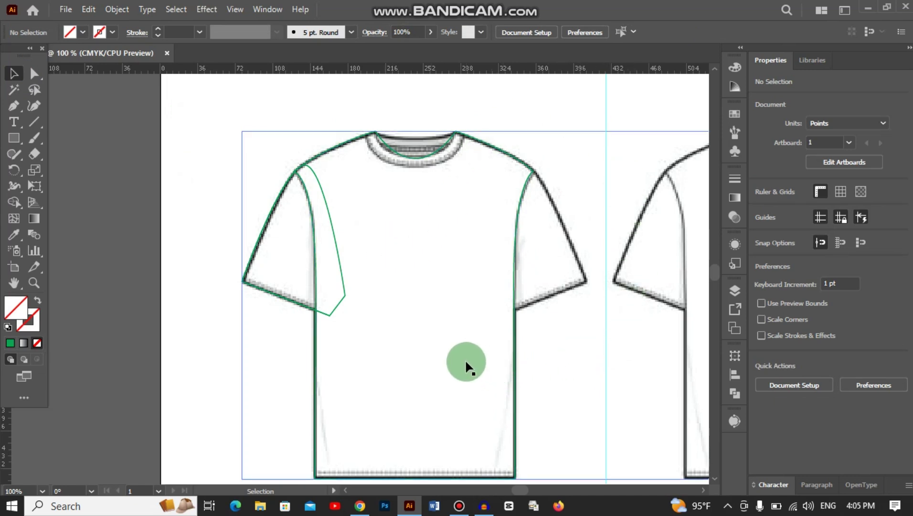
{"action": "left_click", "coordinate": [556, 338]}
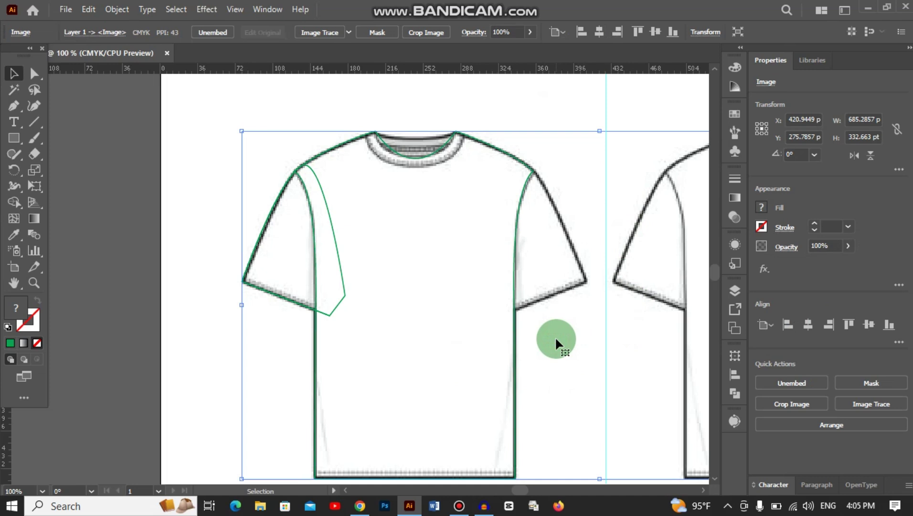
{"action": "key", "text": "ctrl+shift+a"}
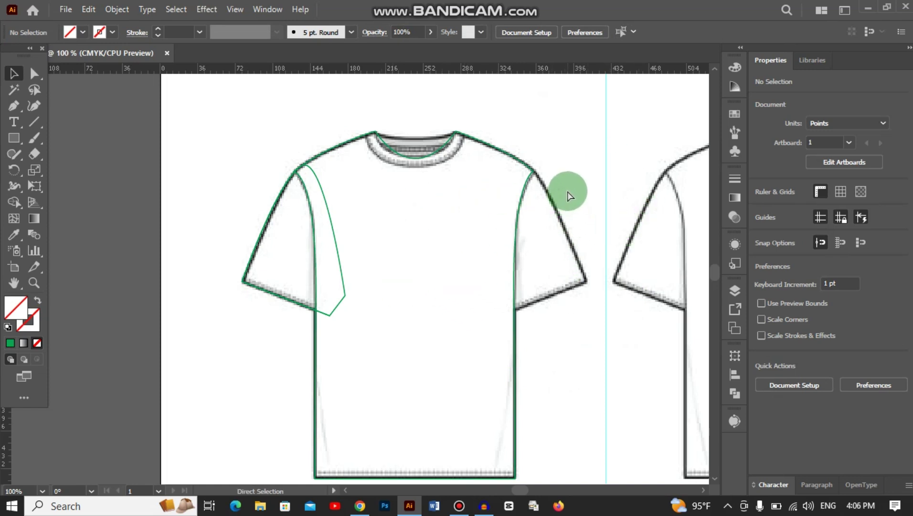
{"action": "left_click", "coordinate": [568, 195]}
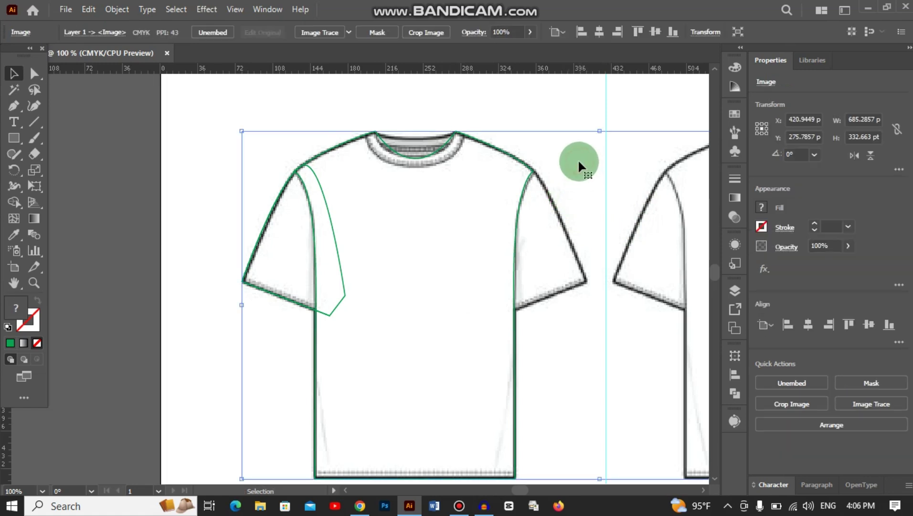
{"action": "left_click", "coordinate": [117, 9]}
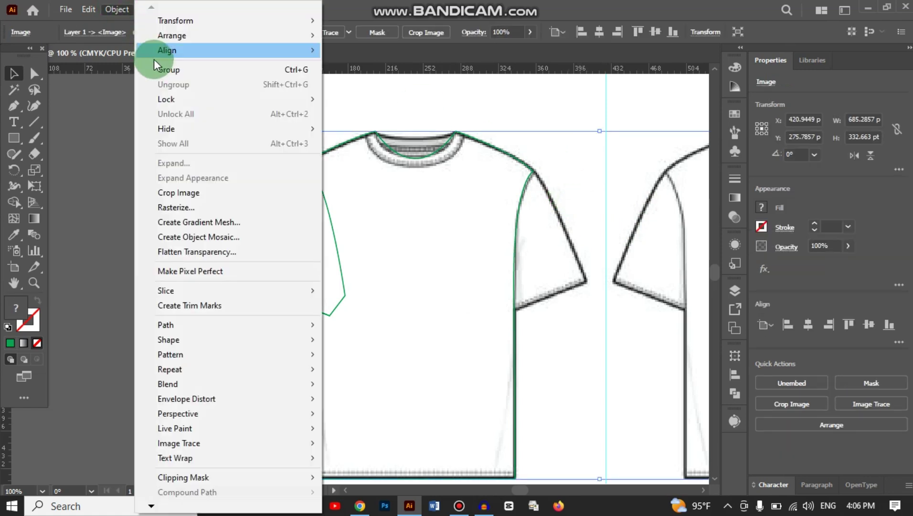
{"action": "mouse_move", "coordinate": [178, 99]}
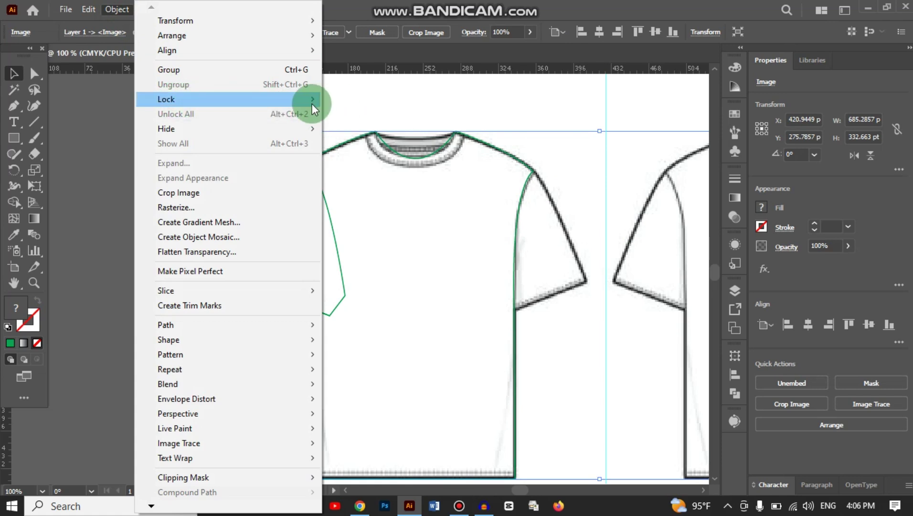
{"action": "mouse_move", "coordinate": [320, 99]}
{"action": "left_click", "coordinate": [351, 98]}
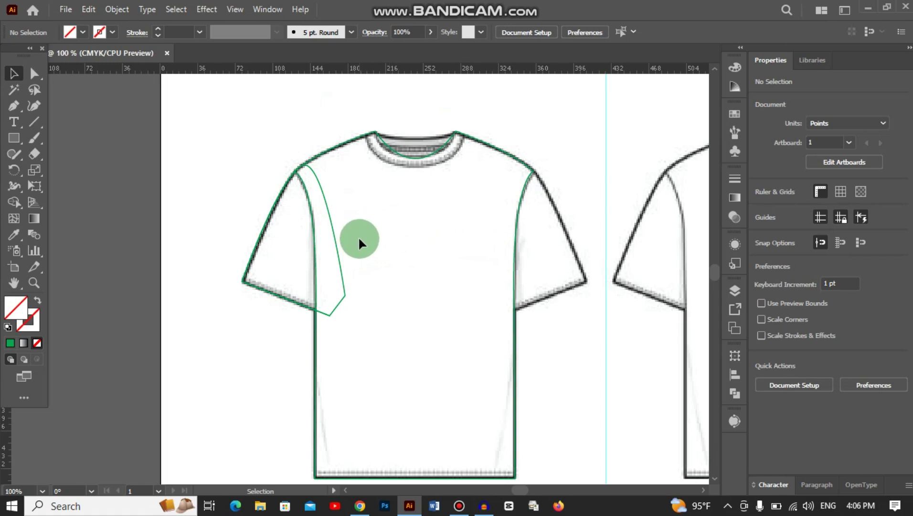
Step: Reflect the traced left sleeve path across the vertical axis as a copy over the original
{"action": "left_click_drag", "start_coordinate": [359, 239], "coordinate": [334, 294]}
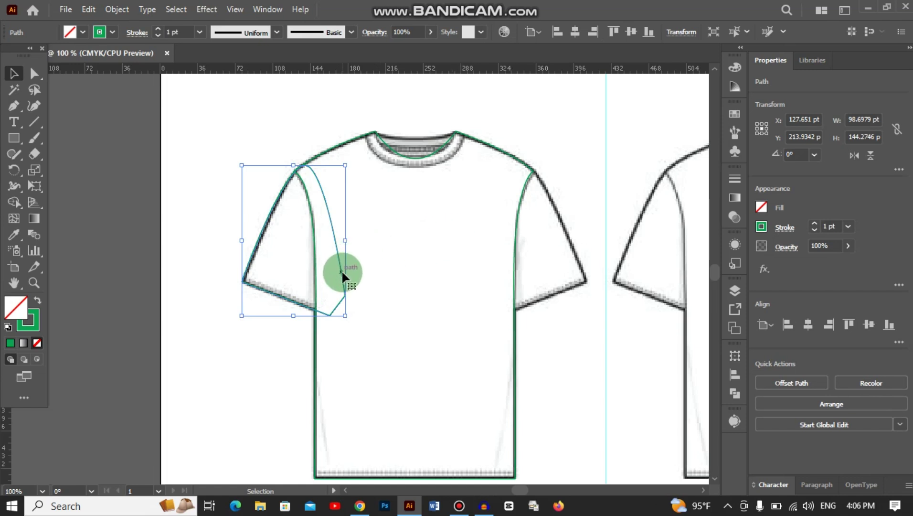
{"action": "left_click", "coordinate": [327, 296]}
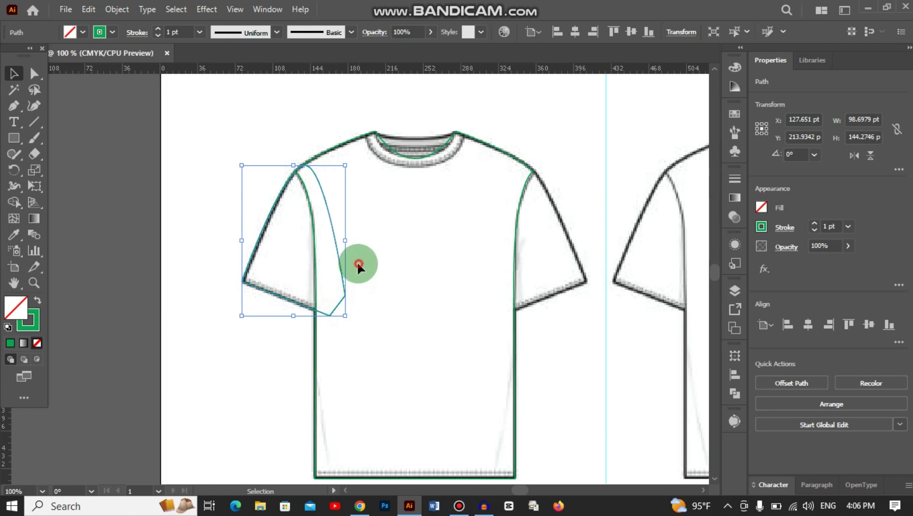
{"action": "left_click_drag", "start_coordinate": [358, 263], "coordinate": [336, 287]}
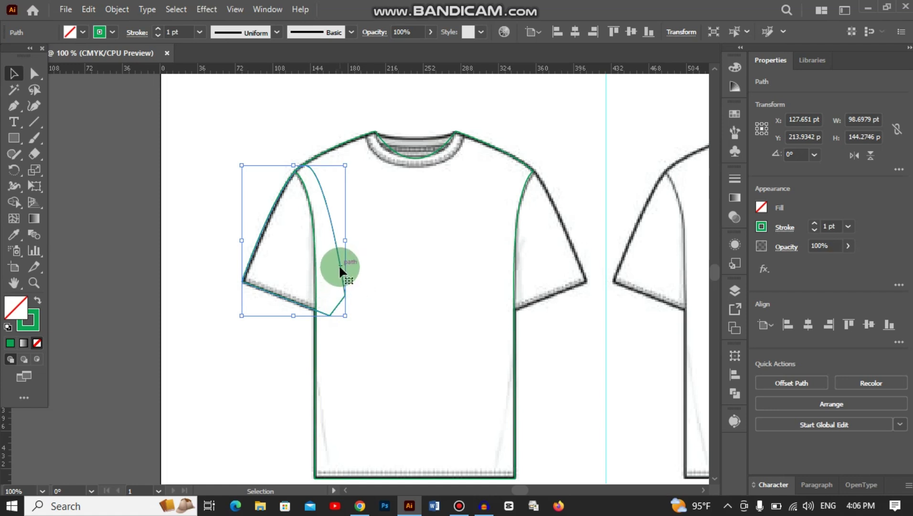
{"action": "right_click", "coordinate": [339, 266]}
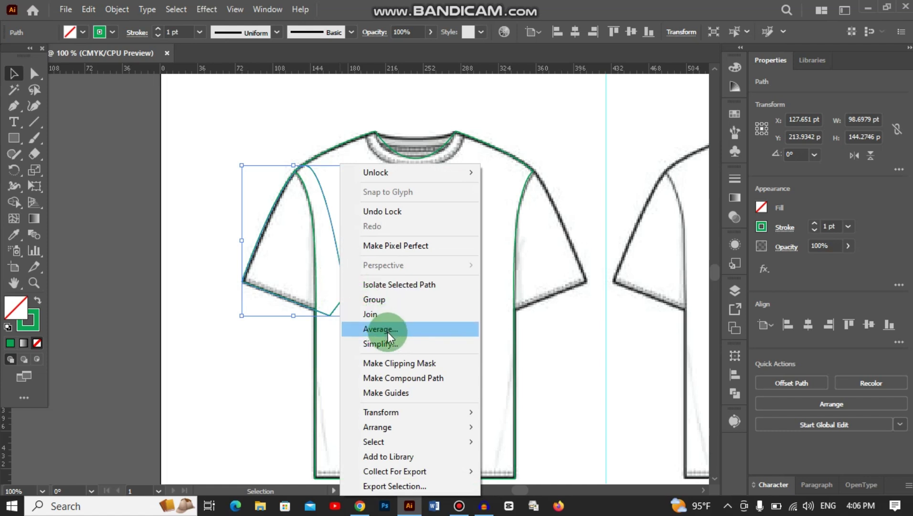
{"action": "mouse_move", "coordinate": [393, 418]}
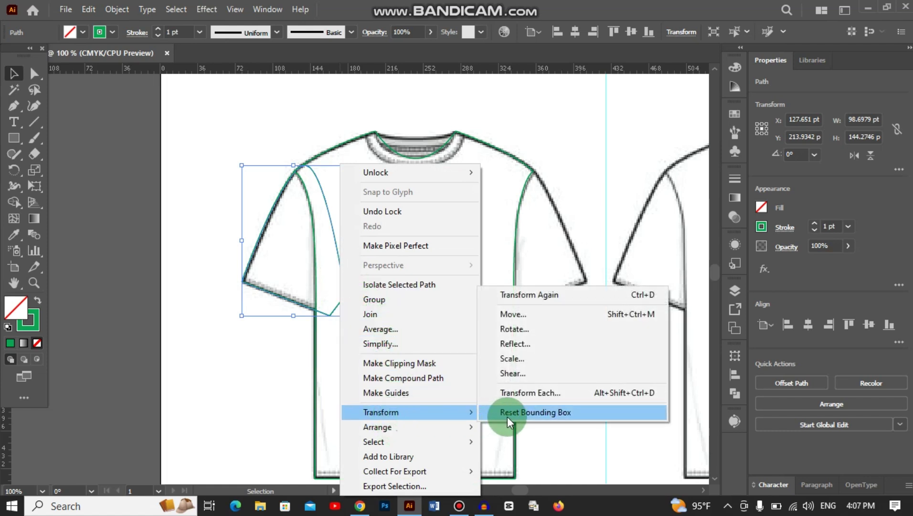
{"action": "left_click", "coordinate": [524, 343]}
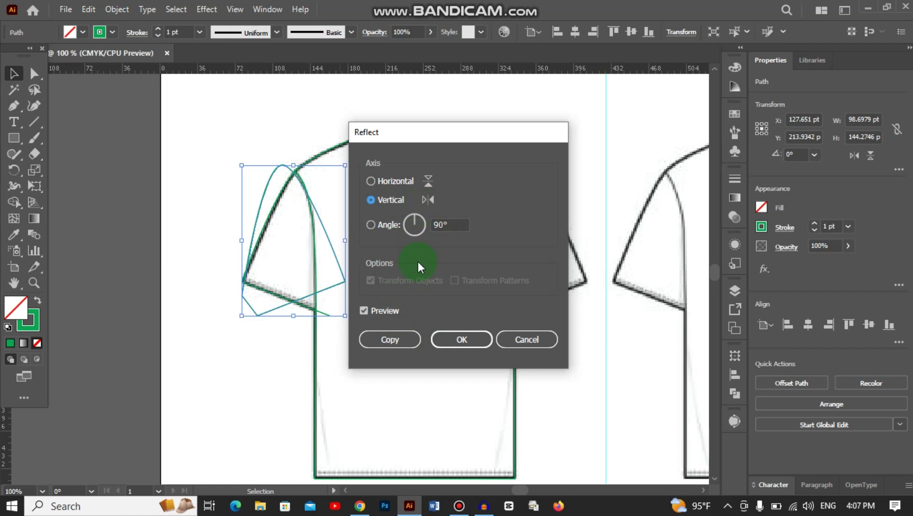
{"action": "left_click", "coordinate": [389, 339]}
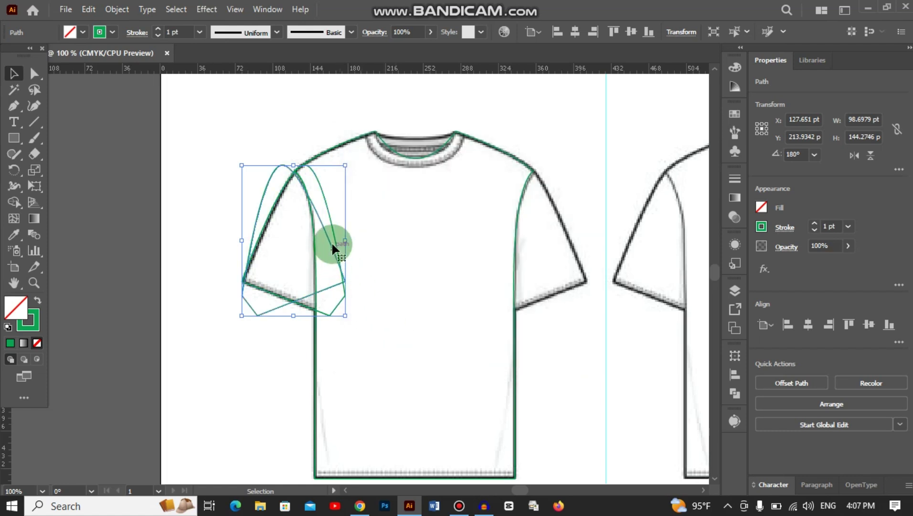
{"action": "left_click_drag", "start_coordinate": [332, 241], "coordinate": [536, 216]}
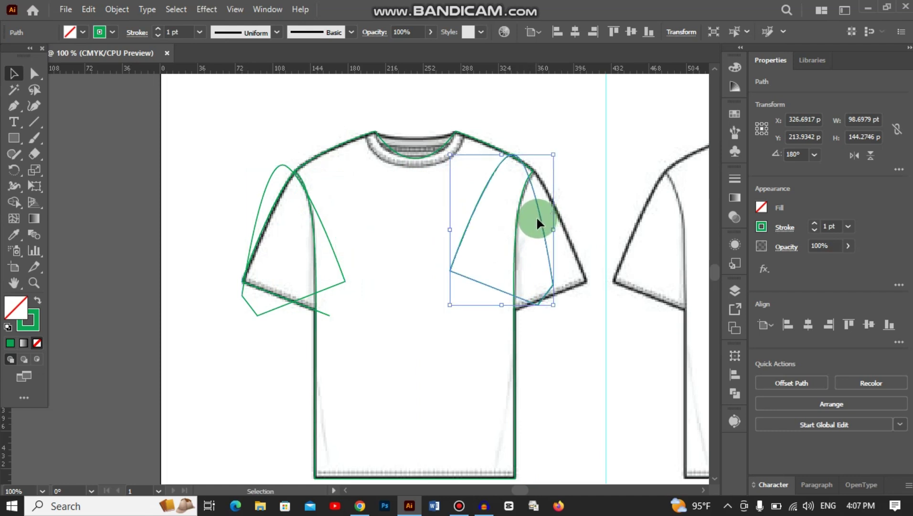
{"action": "key", "text": "ctrl+z"}
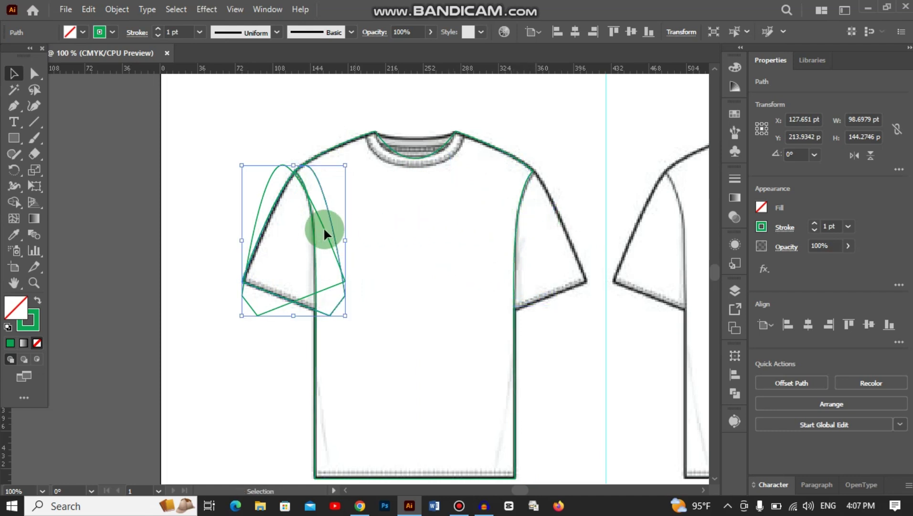
Step: Move the mirrored sleeve copy from the left side onto the right shoulder
{"action": "left_click", "coordinate": [378, 206]}
{"action": "left_click", "coordinate": [285, 168]}
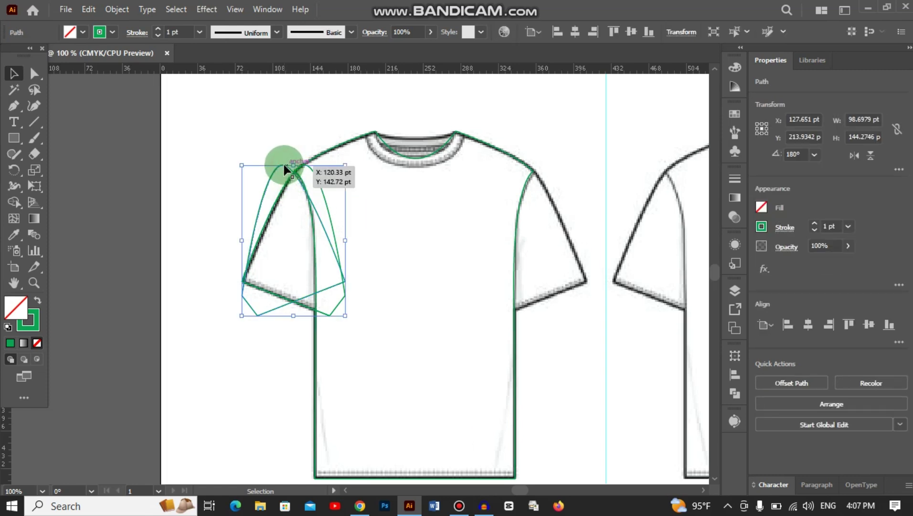
{"action": "left_click", "coordinate": [322, 156]}
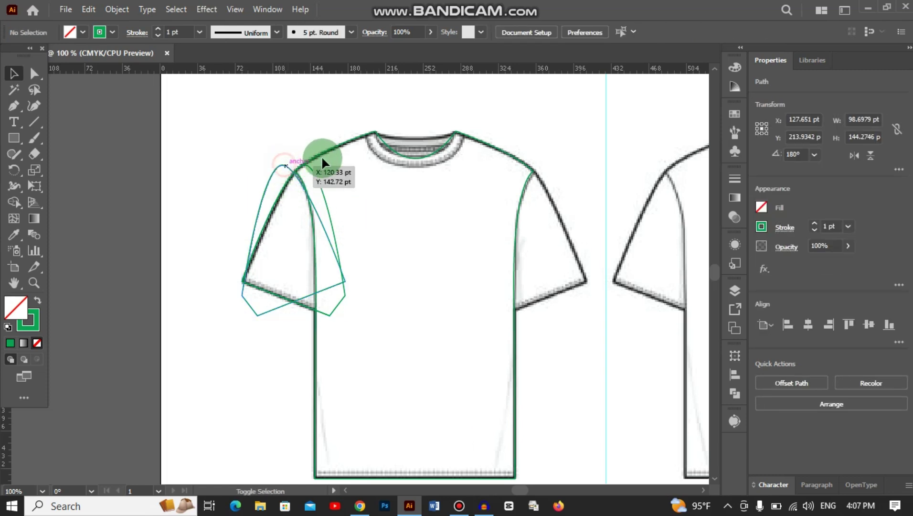
{"action": "left_click", "coordinate": [290, 171]}
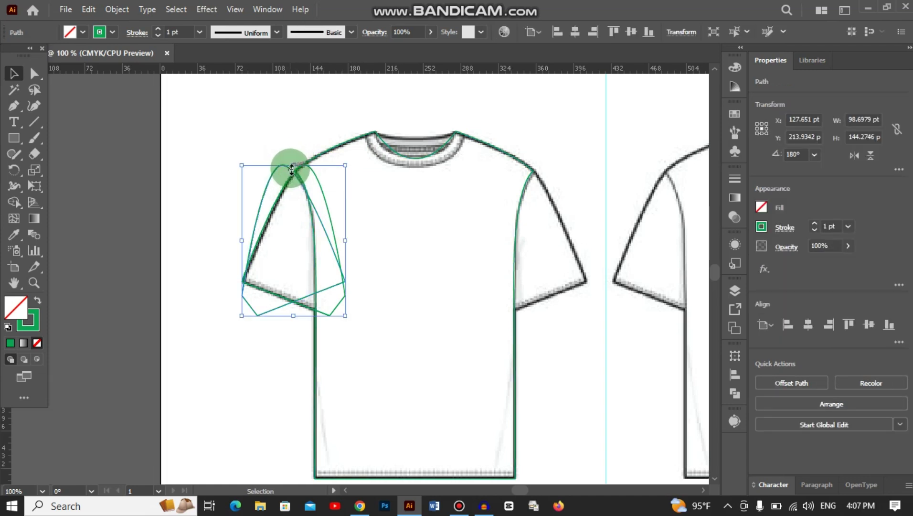
{"action": "left_click_drag", "start_coordinate": [268, 175], "coordinate": [511, 178]}
{"action": "left_click", "coordinate": [591, 129]}
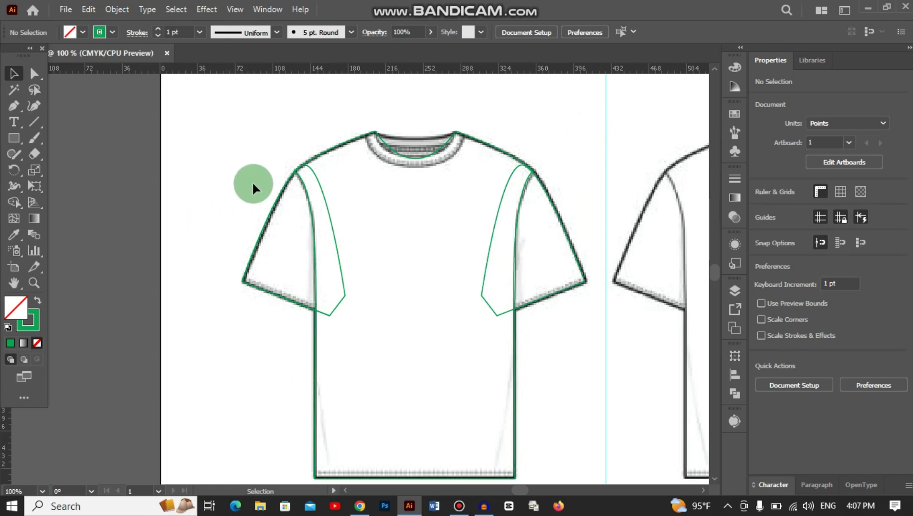
Step: Give all the traced shirt paths a 3 pt stroke and a solid black fill
{"action": "left_click_drag", "start_coordinate": [252, 178], "coordinate": [537, 379]}
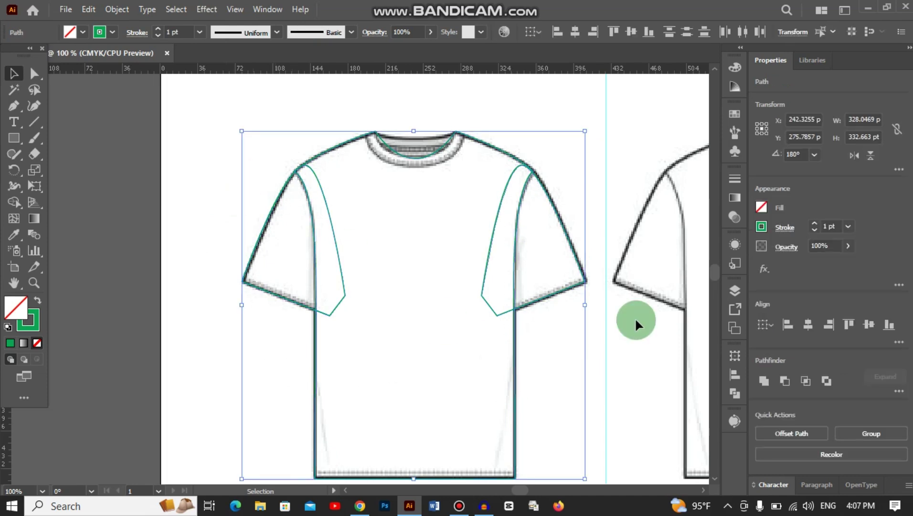
{"action": "left_click", "coordinate": [813, 223]}
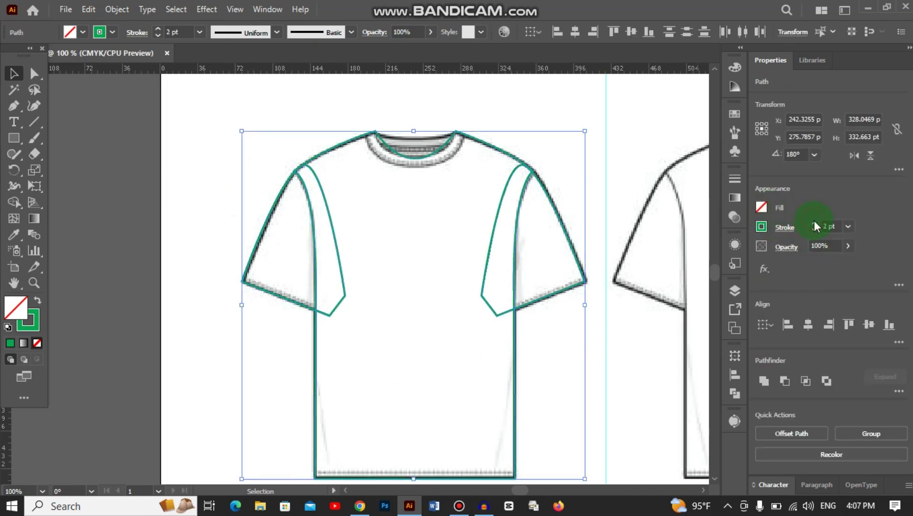
{"action": "left_click", "coordinate": [815, 222]}
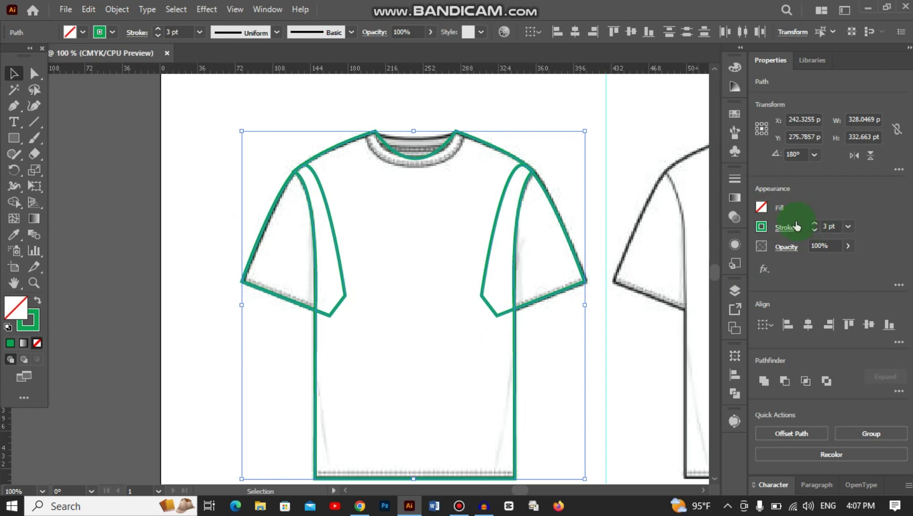
{"action": "left_click", "coordinate": [762, 207]}
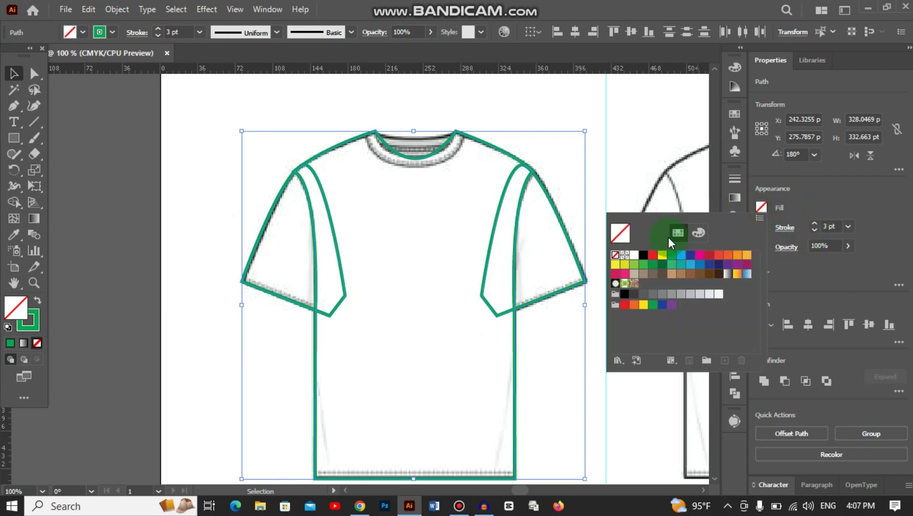
{"action": "left_click", "coordinate": [644, 261]}
{"action": "left_click", "coordinate": [564, 141]}
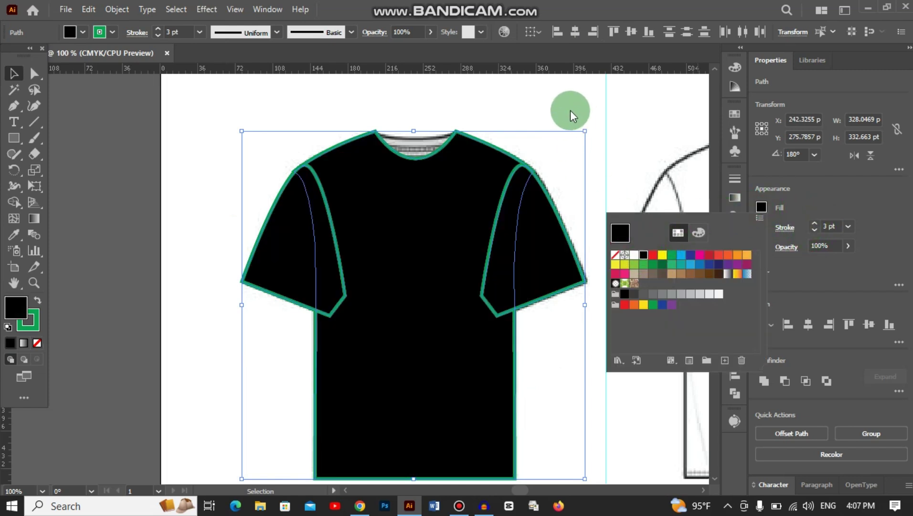
{"action": "left_click", "coordinate": [569, 261]}
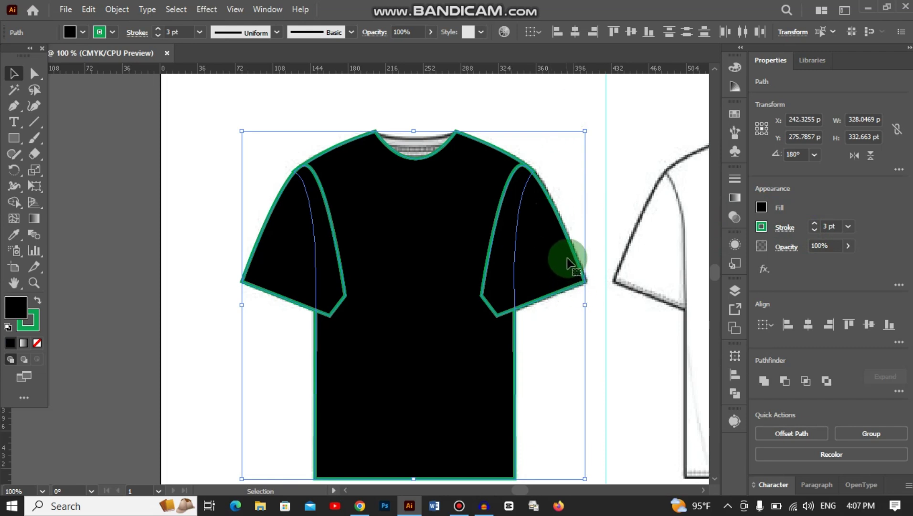
{"action": "left_click", "coordinate": [584, 268]}
{"action": "left_click", "coordinate": [588, 225]}
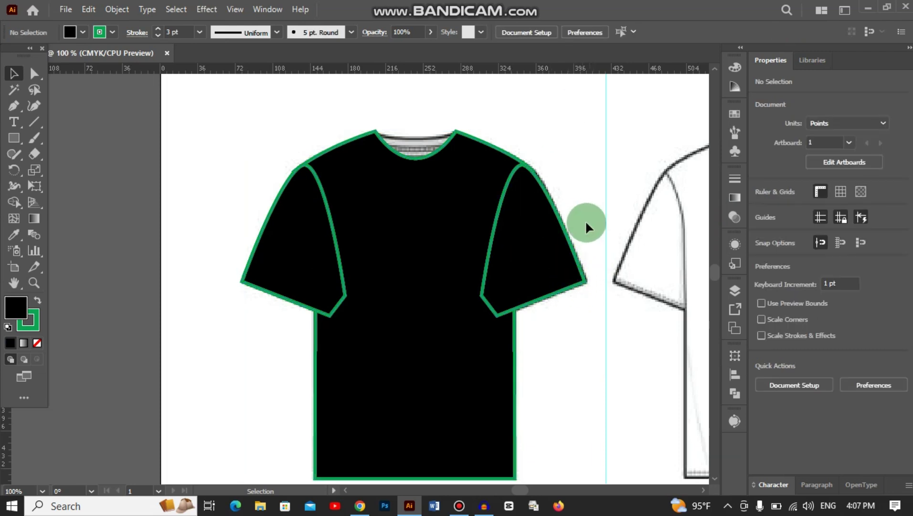
Step: Select the right and left sleeve panels together and bring up their context menu
{"action": "left_click_drag", "start_coordinate": [590, 220], "coordinate": [576, 310]}
{"action": "left_click_drag", "start_coordinate": [226, 232], "coordinate": [256, 313]}
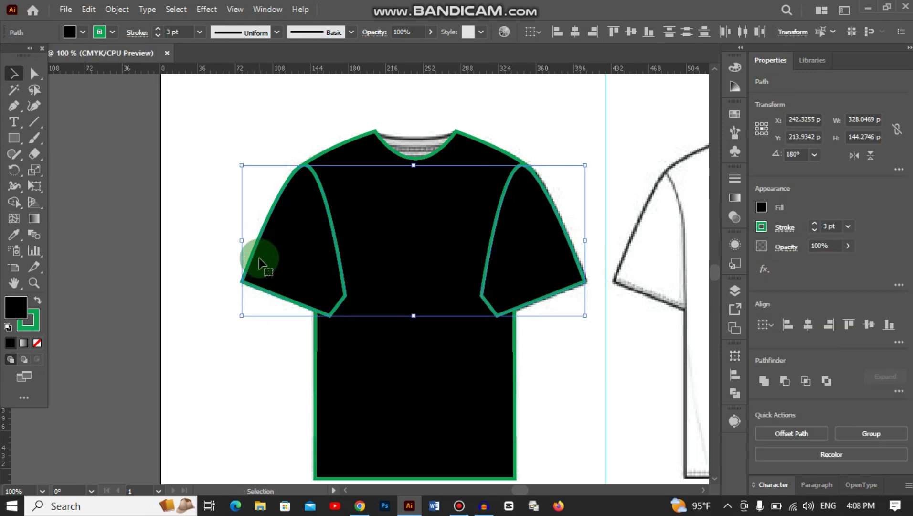
{"action": "right_click", "coordinate": [270, 263]}
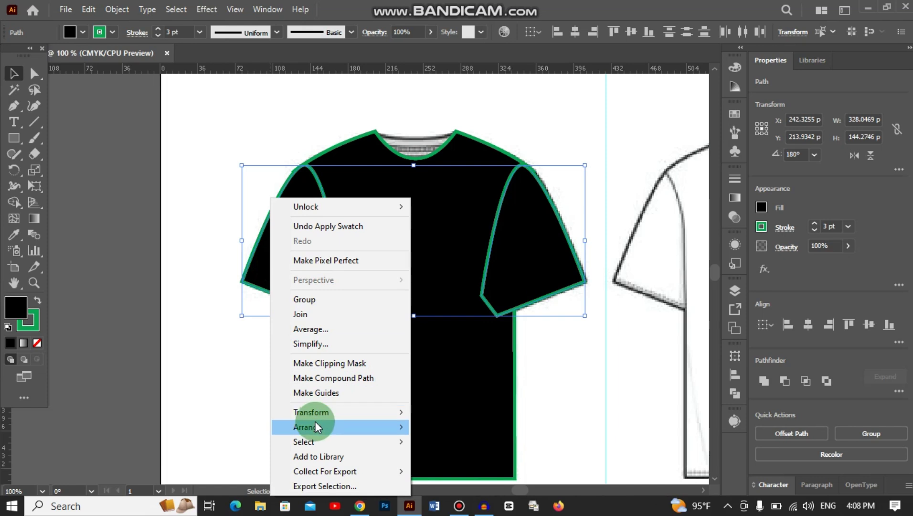
{"action": "mouse_move", "coordinate": [341, 425]}
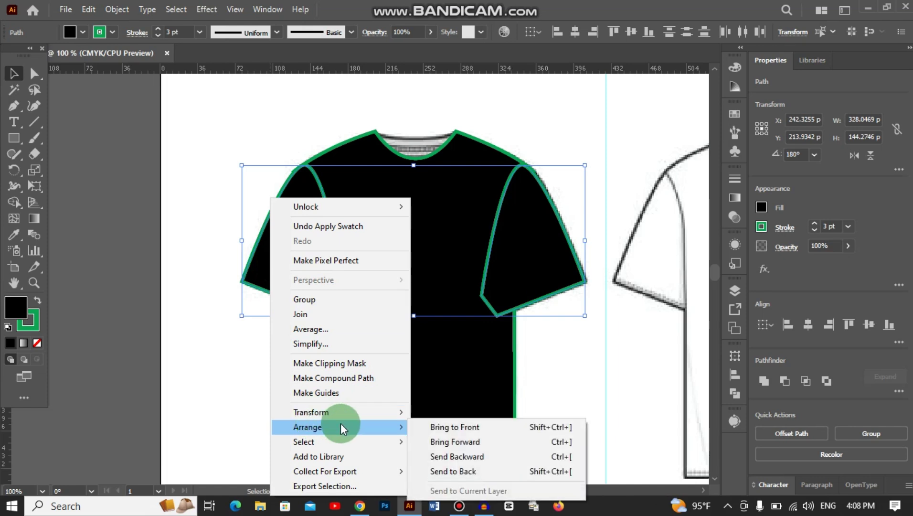
{"action": "left_click", "coordinate": [467, 468]}
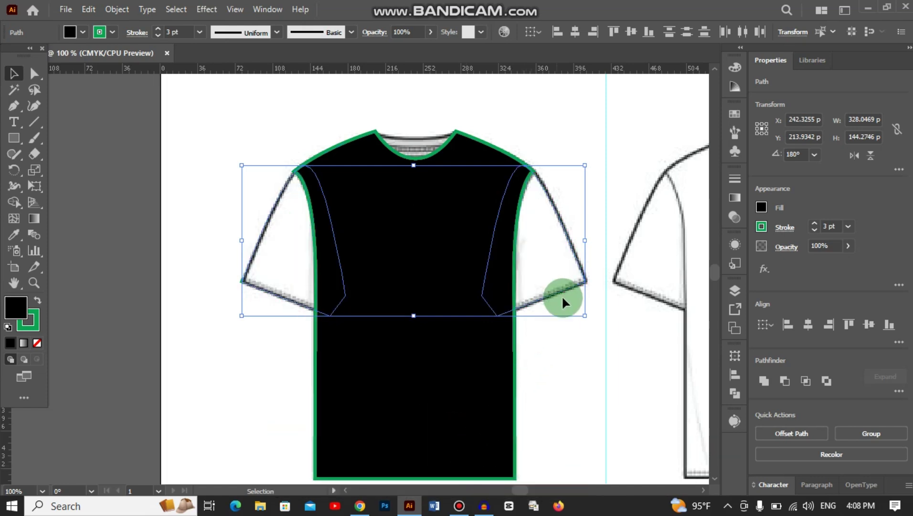
{"action": "key", "text": "ctrl+z"}
{"action": "right_click", "coordinate": [576, 257]}
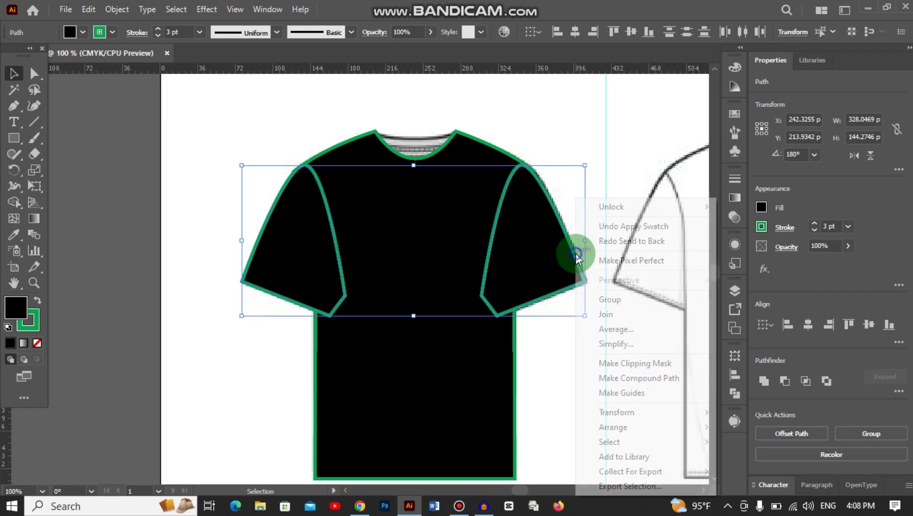
{"action": "mouse_move", "coordinate": [617, 429]}
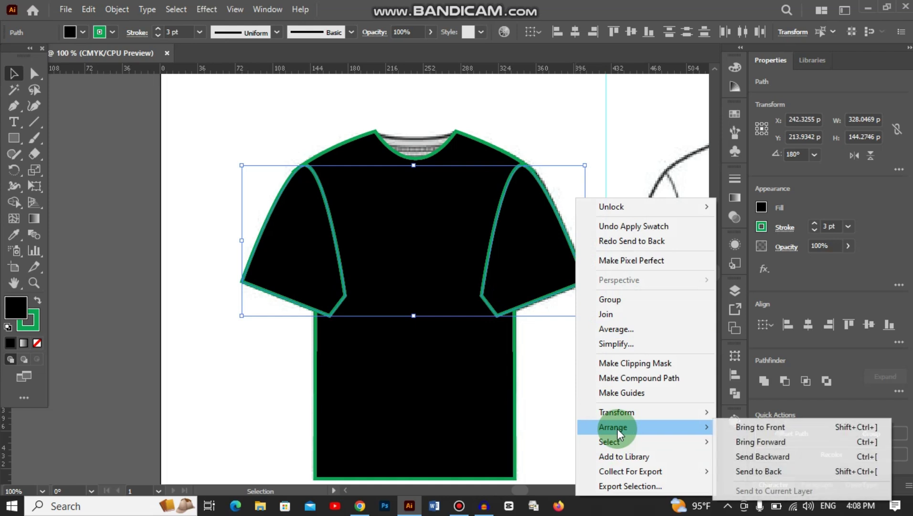
{"action": "left_click", "coordinate": [759, 457]}
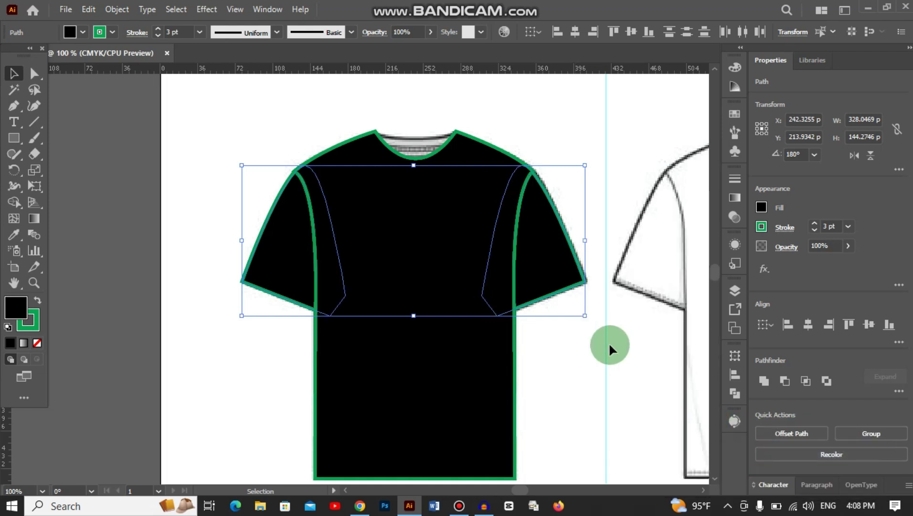
{"action": "left_click", "coordinate": [571, 348]}
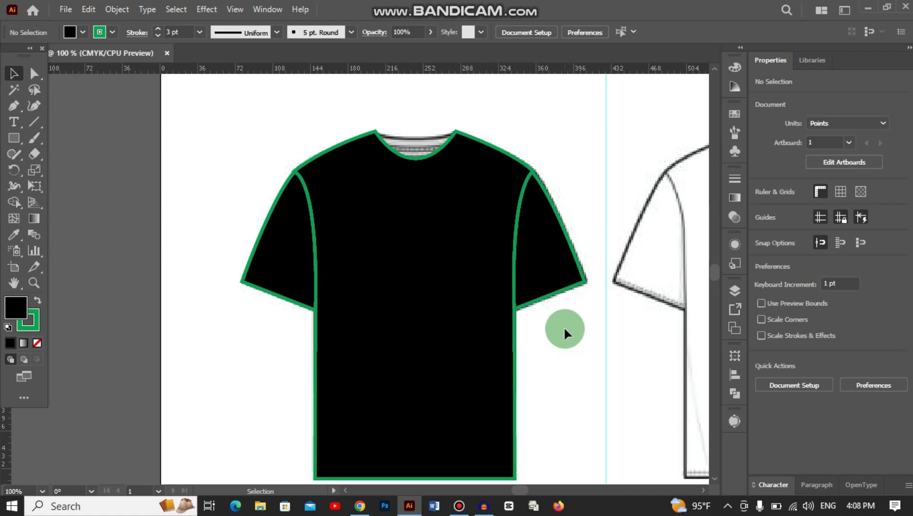
{"action": "scroll", "coordinate": [563, 326], "scroll_direction": "up", "scroll_amount": 2}
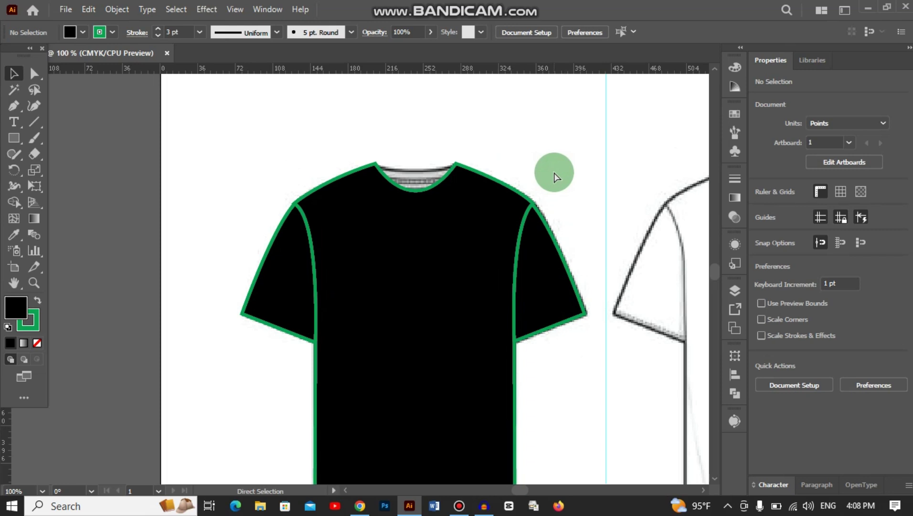
{"action": "key", "text": "ctrl+equal"}
{"action": "key", "text": "ctrl+equal"}
{"action": "key", "text": "ctrl+minus"}
{"action": "key", "text": "ctrl+minus"}
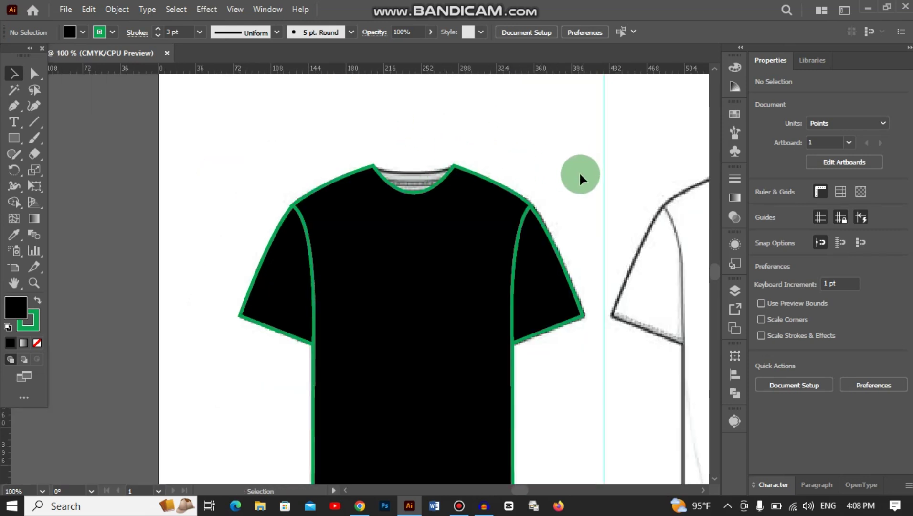
{"action": "scroll", "coordinate": [556, 167], "scroll_direction": "up", "scroll_amount": 2}
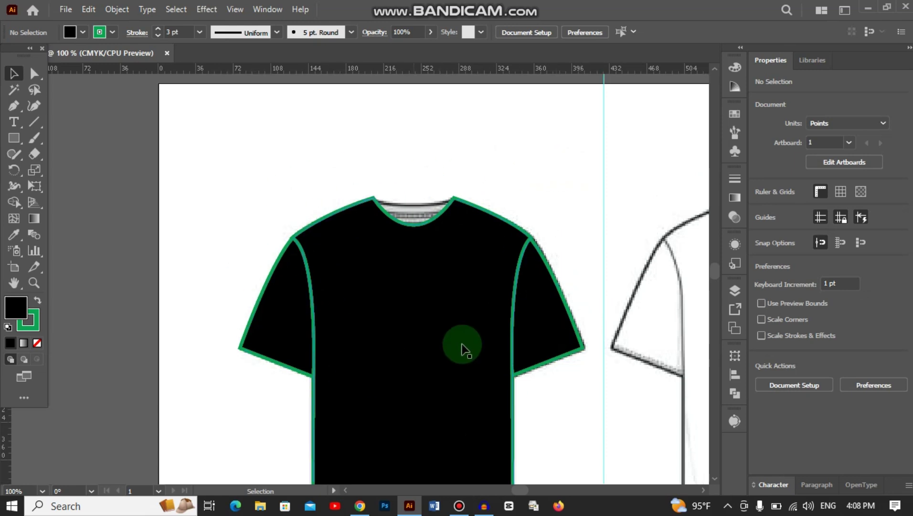
{"action": "scroll", "coordinate": [526, 191], "scroll_direction": "down", "scroll_amount": 3}
{"action": "scroll", "coordinate": [528, 196], "scroll_direction": "down", "scroll_amount": 4}
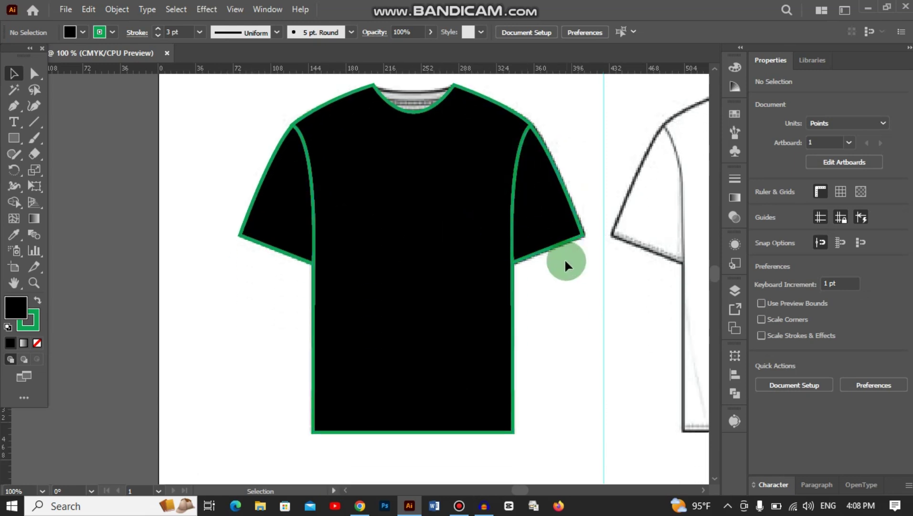
{"action": "scroll", "coordinate": [568, 262], "scroll_direction": "up", "scroll_amount": 3}
{"action": "scroll", "coordinate": [573, 185], "scroll_direction": "up", "scroll_amount": 3}
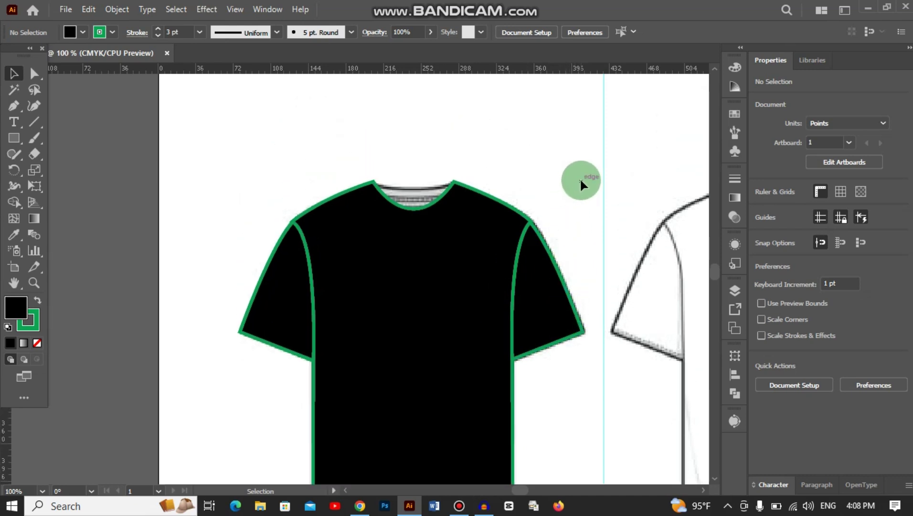
{"action": "scroll", "coordinate": [579, 181], "scroll_direction": "up", "scroll_amount": 1}
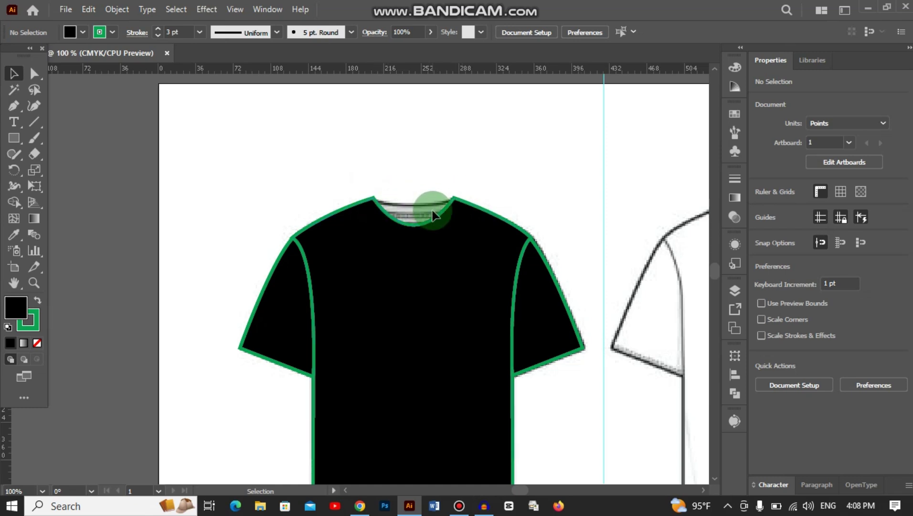
Step: Draw a closed four-corner collar shape at the neckline with the Pen tool
{"action": "left_click", "coordinate": [13, 107]}
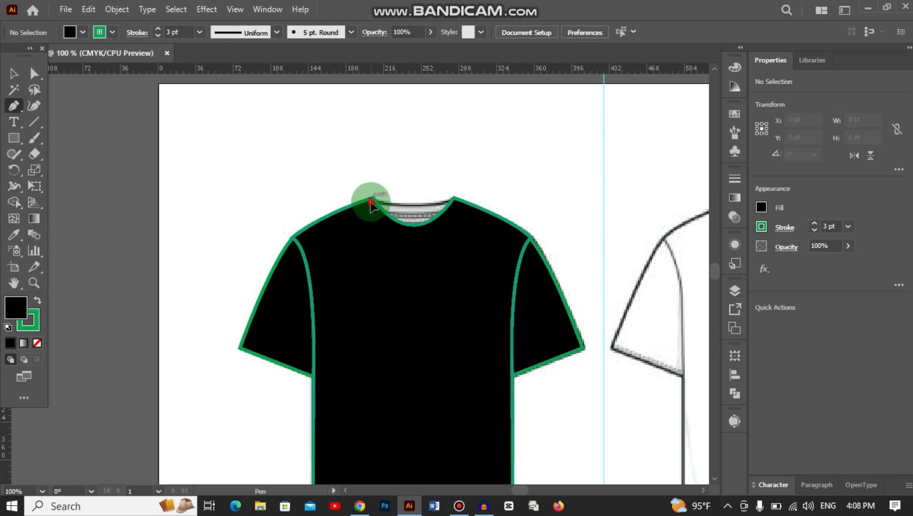
{"action": "left_click", "coordinate": [371, 202]}
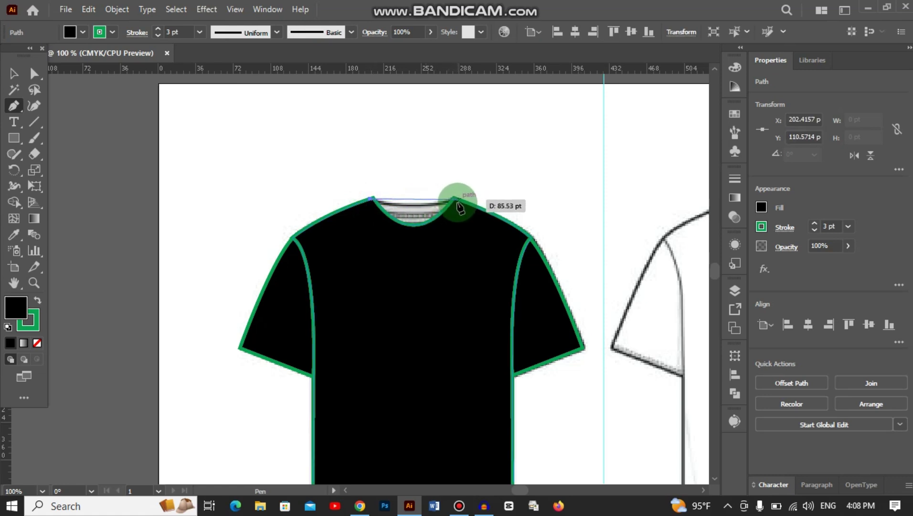
{"action": "mouse_move", "coordinate": [455, 199]}
{"action": "left_mouse_down"}
{"action": "mouse_move", "coordinate": [482, 183]}
{"action": "mouse_move", "coordinate": [451, 254]}
{"action": "mouse_move", "coordinate": [457, 197]}
{"action": "left_mouse_up"}
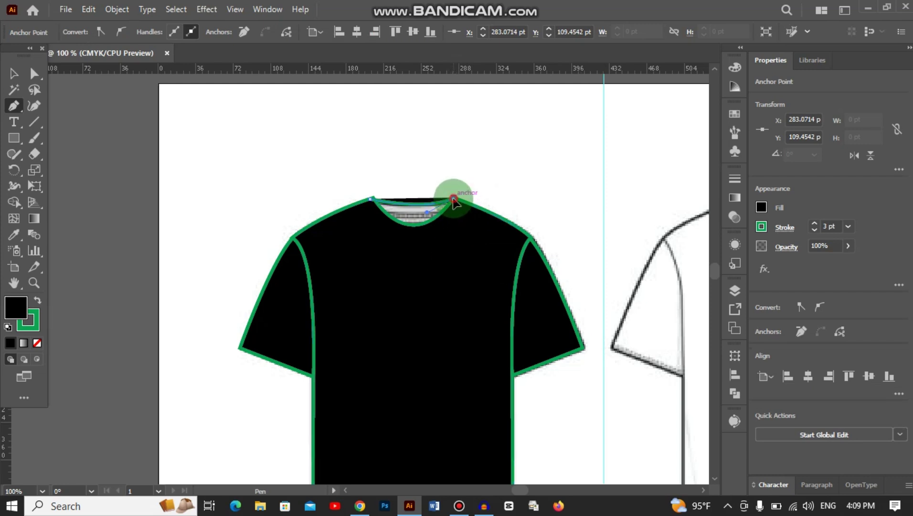
{"action": "left_click", "coordinate": [444, 255]}
{"action": "left_click", "coordinate": [385, 249]}
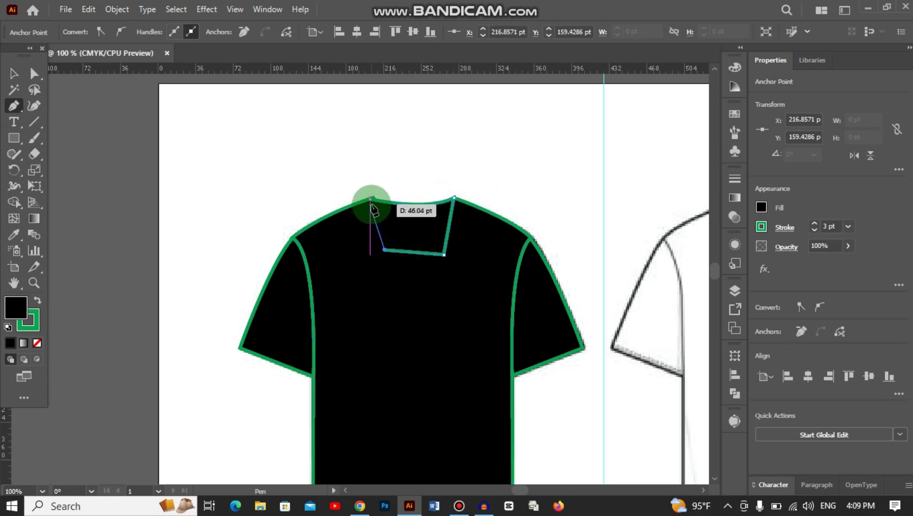
{"action": "left_click", "coordinate": [370, 199]}
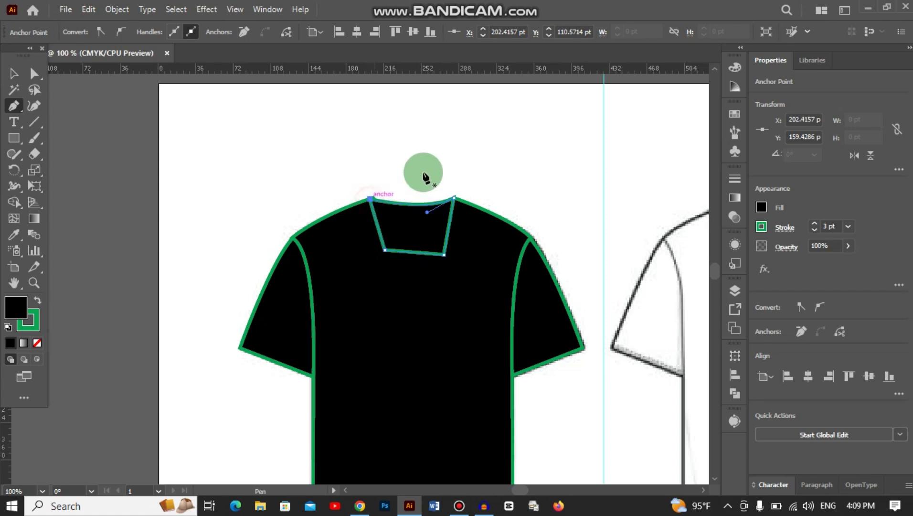
{"action": "key", "text": "ctrl"}
Step: Send the collar shape backward behind the shirt body, then deselect it
{"action": "left_click", "coordinate": [13, 71]}
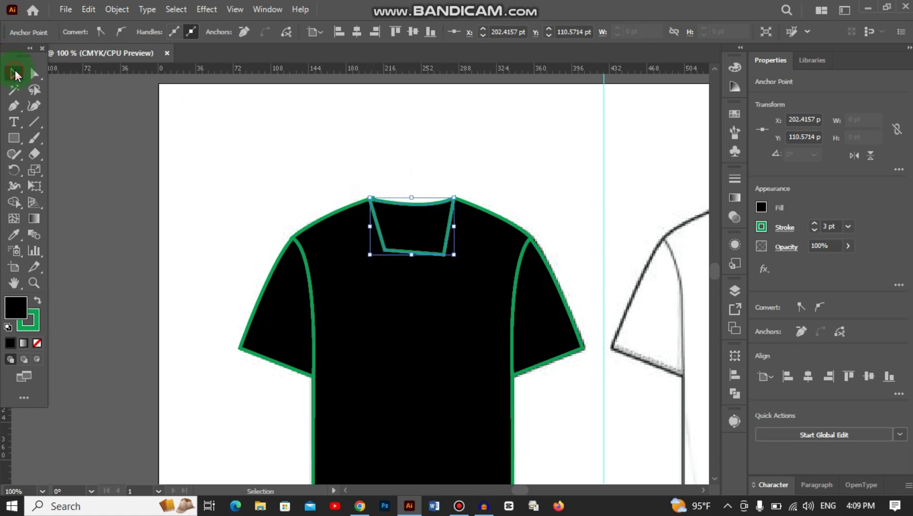
{"action": "left_click", "coordinate": [445, 257]}
{"action": "right_click", "coordinate": [423, 233]}
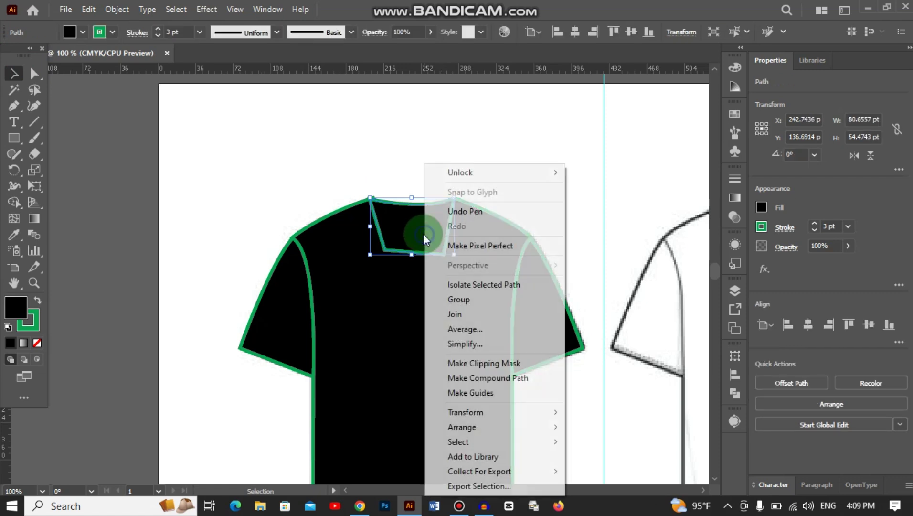
{"action": "mouse_move", "coordinate": [472, 427]}
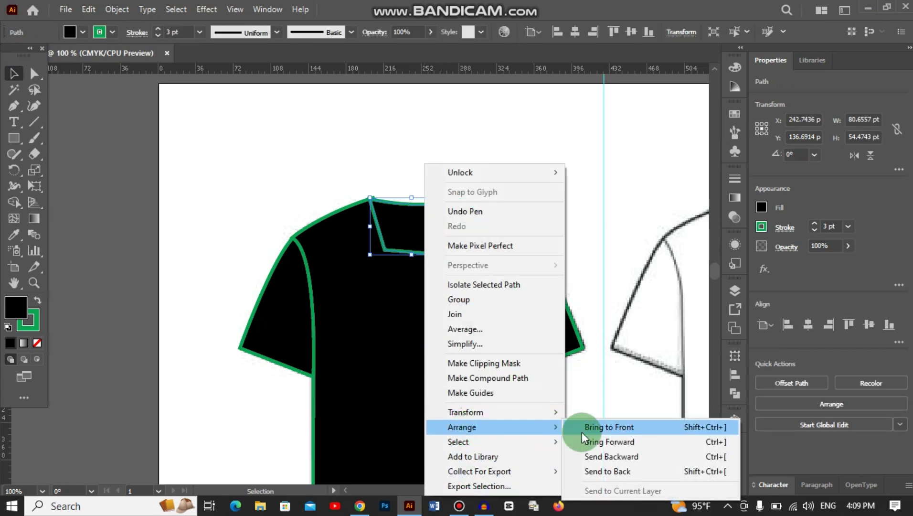
{"action": "left_click", "coordinate": [603, 455]}
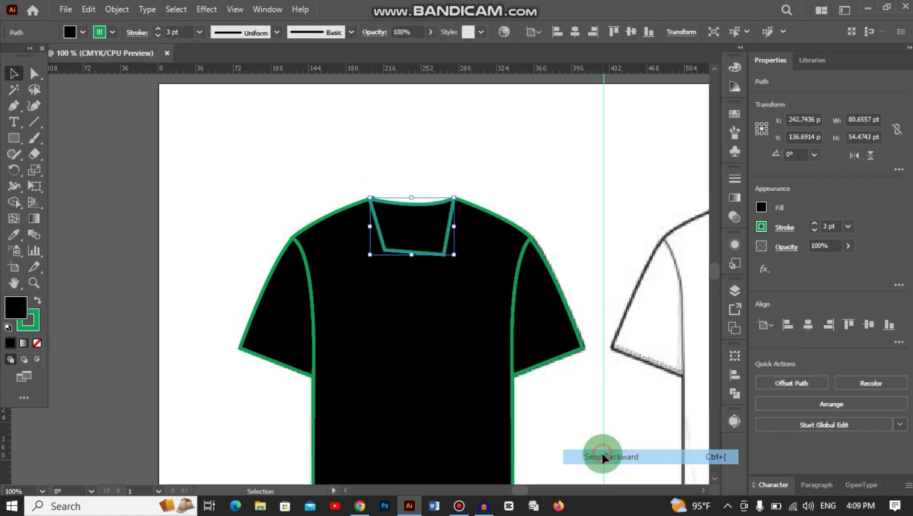
{"action": "left_click", "coordinate": [528, 193]}
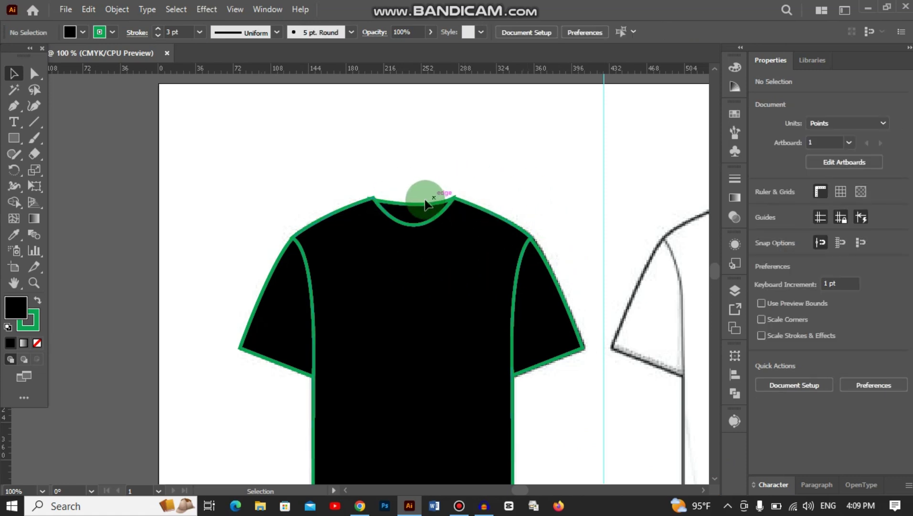
Step: Zoom in on the neckline and pull the collar's corners inward onto the shoulder peaks
{"action": "key", "text": "a"}
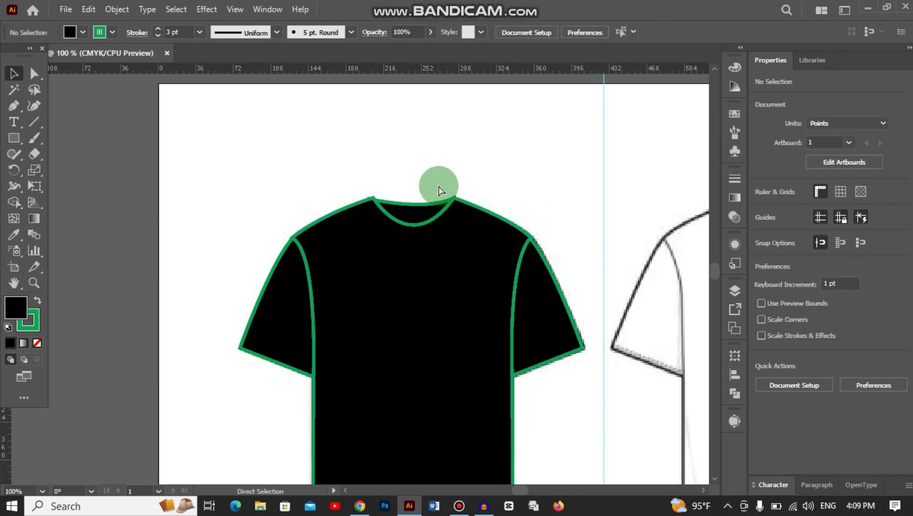
{"action": "scroll", "coordinate": [440, 190], "scroll_direction": "up", "scroll_amount": 2}
{"action": "left_click_drag", "start_coordinate": [449, 169], "coordinate": [355, 315]}
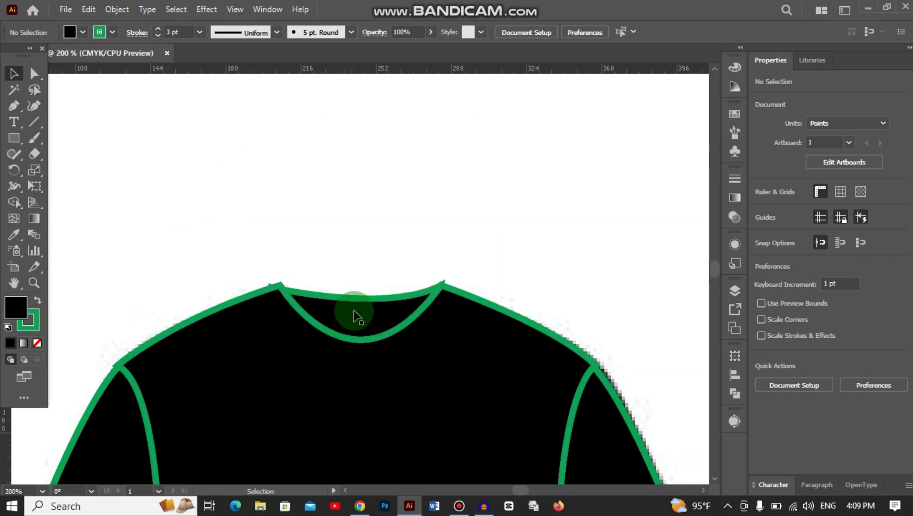
{"action": "scroll", "coordinate": [354, 311], "scroll_direction": "up", "scroll_amount": 2}
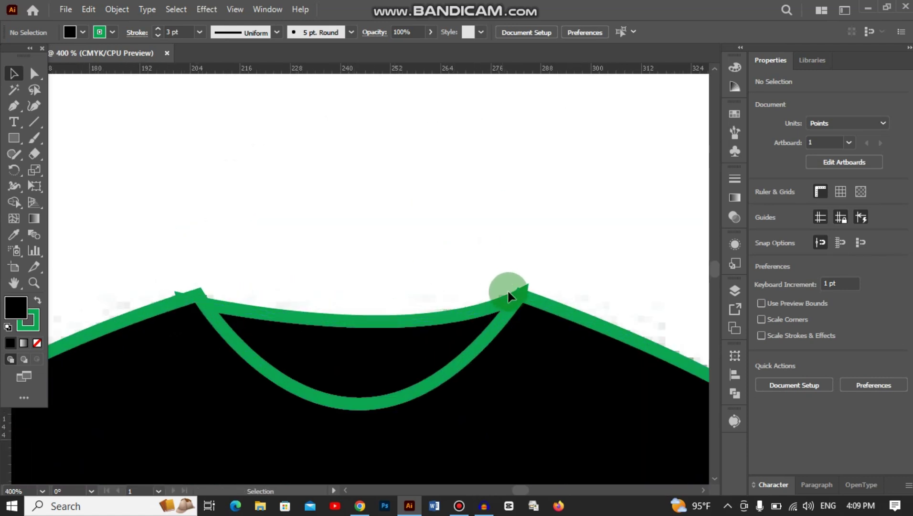
{"action": "left_click", "coordinate": [399, 328]}
{"action": "left_click", "coordinate": [489, 313]}
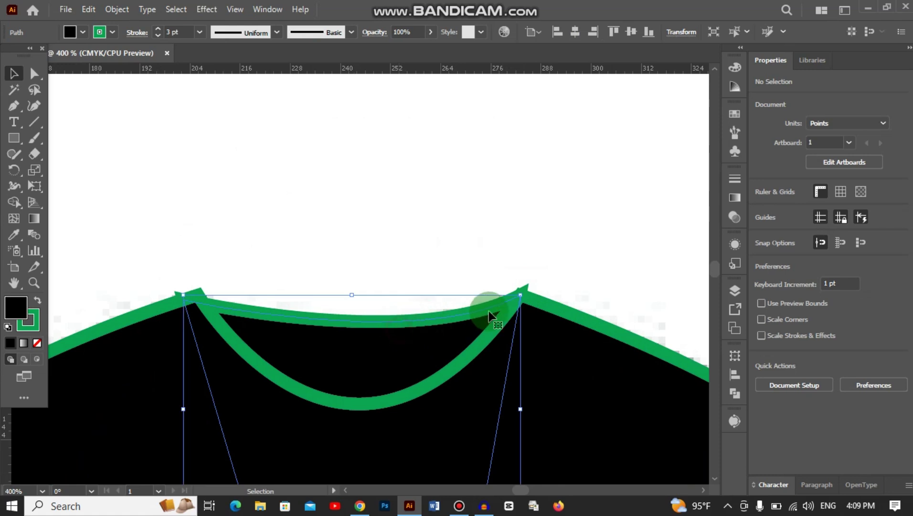
{"action": "left_click", "coordinate": [526, 292]}
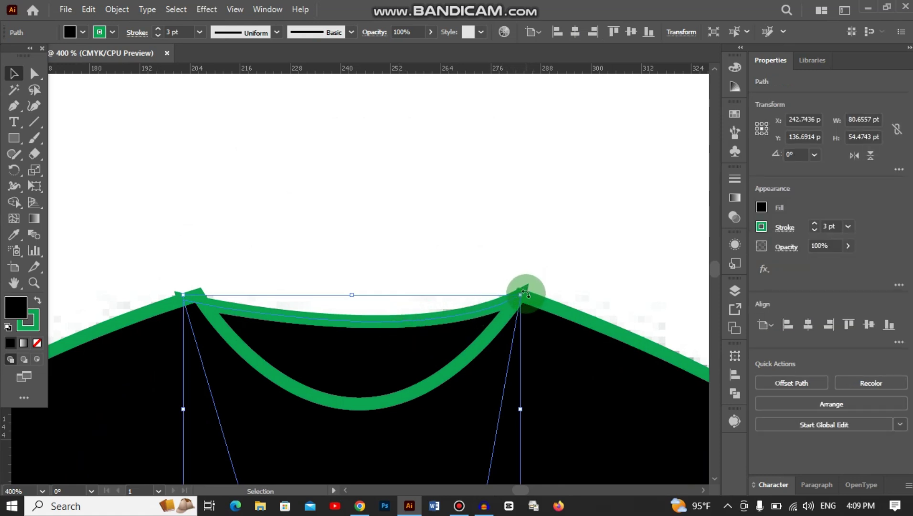
{"action": "left_click_drag", "start_coordinate": [525, 293], "coordinate": [517, 291]}
{"action": "left_click_drag", "start_coordinate": [184, 296], "coordinate": [201, 295]}
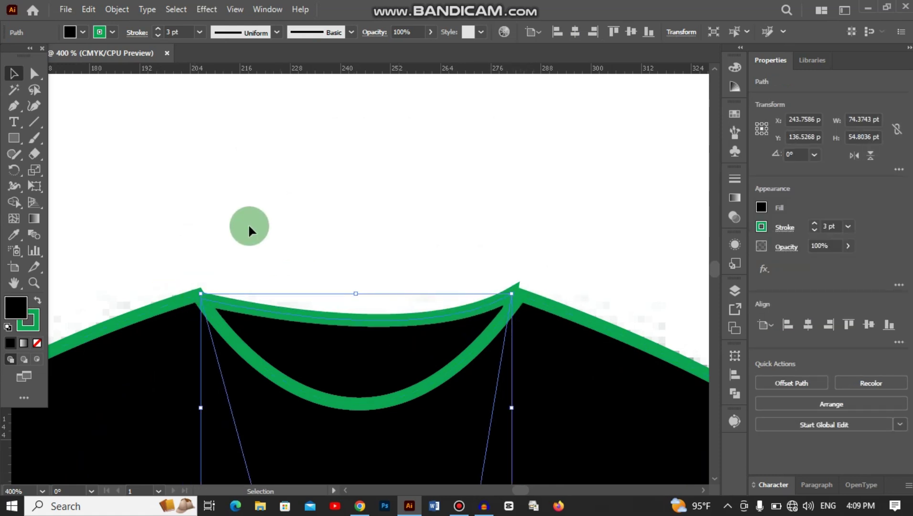
{"action": "key", "text": "a"}
{"action": "left_click_drag", "start_coordinate": [512, 299], "coordinate": [520, 293]}
{"action": "left_click", "coordinate": [199, 298]}
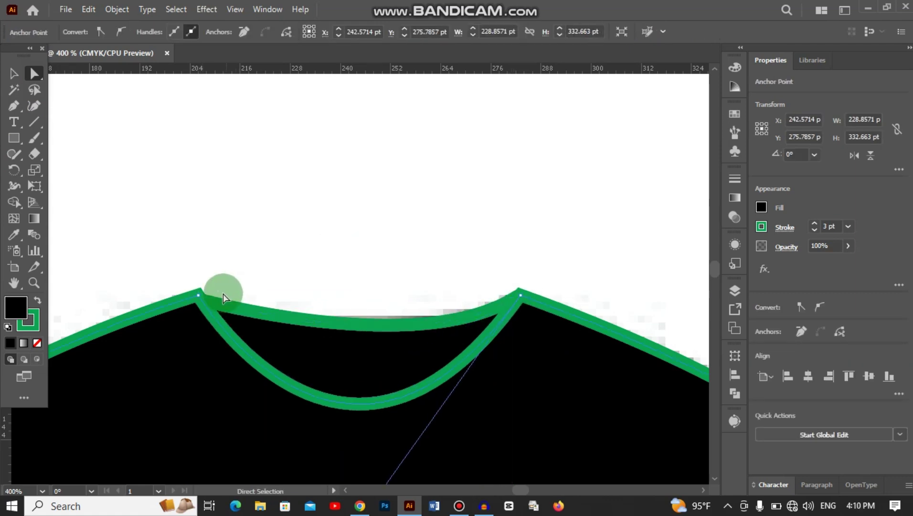
Step: Set the collar stroke to 1 pt, nudge the left peak anchor, and return to 100% zoom
{"action": "scroll", "coordinate": [247, 249], "scroll_direction": "up", "scroll_amount": 2}
{"action": "left_click", "coordinate": [247, 249]}
{"action": "left_click", "coordinate": [310, 333]}
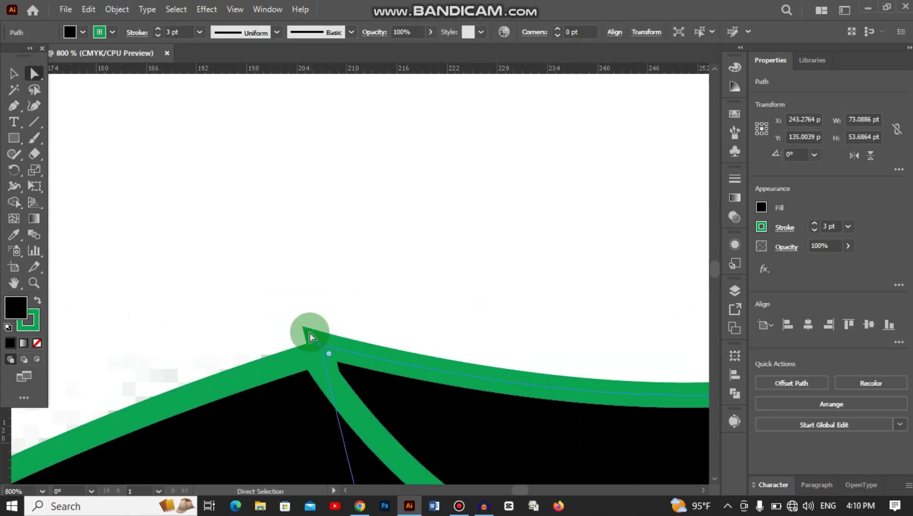
{"action": "left_click", "coordinate": [814, 230]}
{"action": "left_click", "coordinate": [815, 230]}
{"action": "left_click_drag", "start_coordinate": [318, 340], "coordinate": [321, 345]}
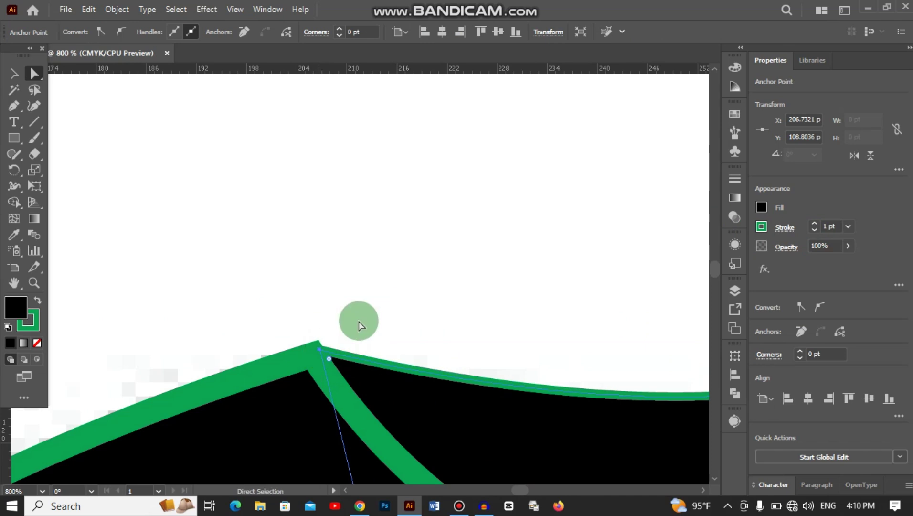
{"action": "scroll", "coordinate": [364, 320], "scroll_direction": "right", "scroll_amount": 5}
{"action": "left_click", "coordinate": [490, 355]}
{"action": "left_click", "coordinate": [524, 339]}
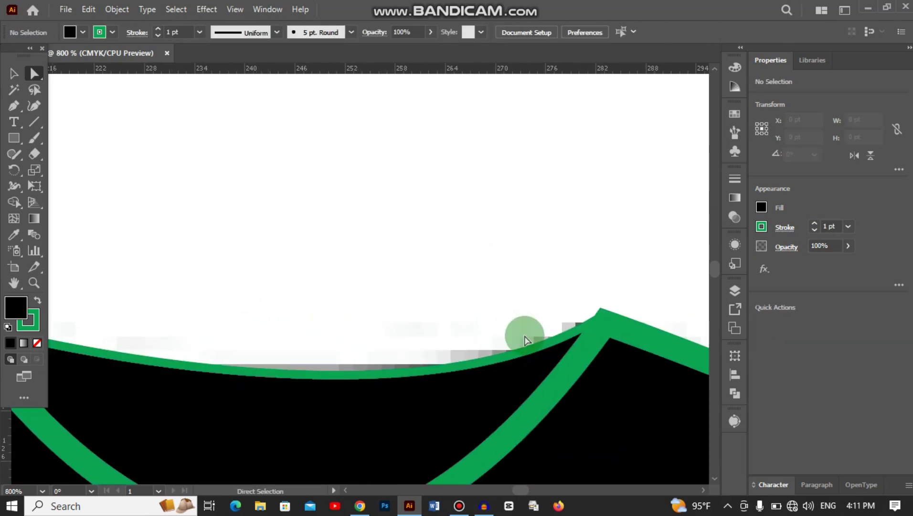
{"action": "scroll", "coordinate": [575, 283], "scroll_direction": "left", "scroll_amount": 5}
{"action": "mouse_move", "coordinate": [264, 316]}
{"action": "left_mouse_down"}
{"action": "mouse_move", "coordinate": [267, 326]}
{"action": "mouse_move", "coordinate": [265, 318]}
{"action": "left_mouse_up"}
{"action": "left_click", "coordinate": [320, 287]}
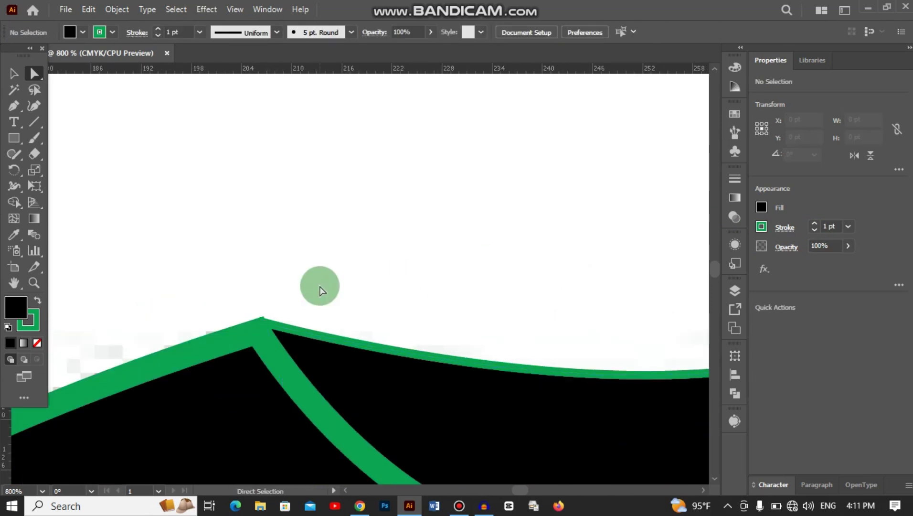
{"action": "key", "text": "ctrl+1"}
Step: Review the finished black t-shirt with green outlines and collar, then pick the Pen tool again
{"action": "left_click_drag", "start_coordinate": [413, 172], "coordinate": [579, 434]}
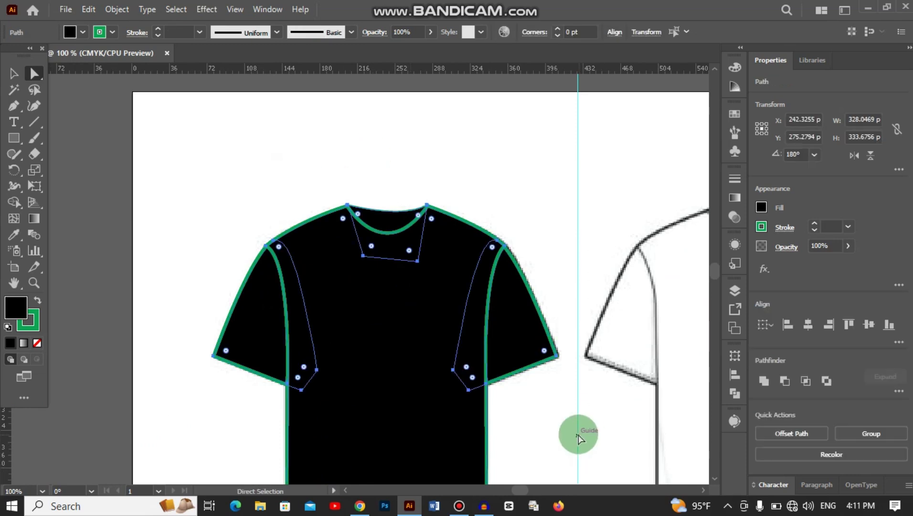
{"action": "left_click", "coordinate": [536, 333]}
{"action": "scroll", "coordinate": [536, 332], "scroll_direction": "down", "scroll_amount": 3}
{"action": "scroll", "coordinate": [295, 139], "scroll_direction": "left", "scroll_amount": 3}
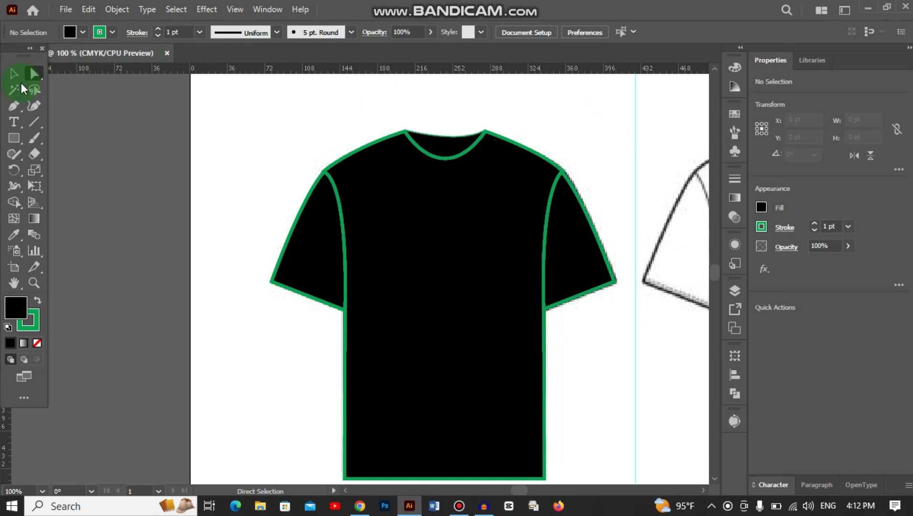
{"action": "left_click", "coordinate": [14, 109]}
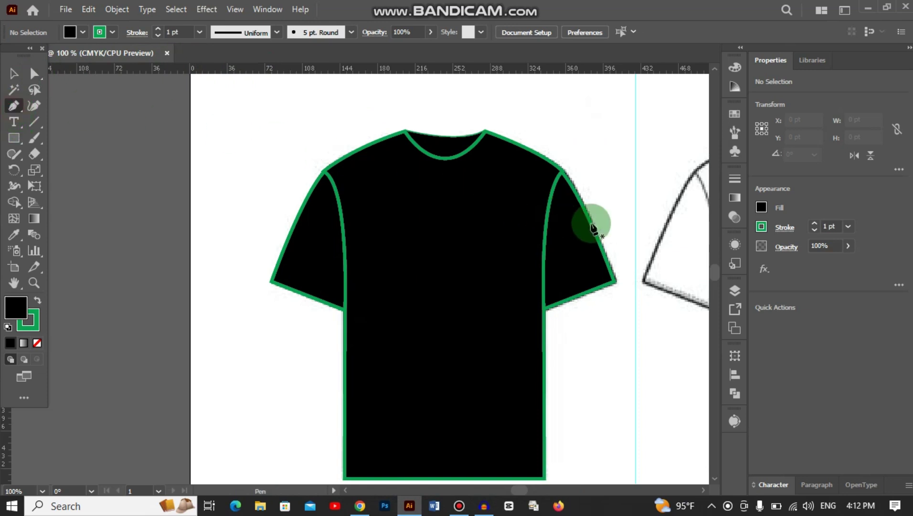